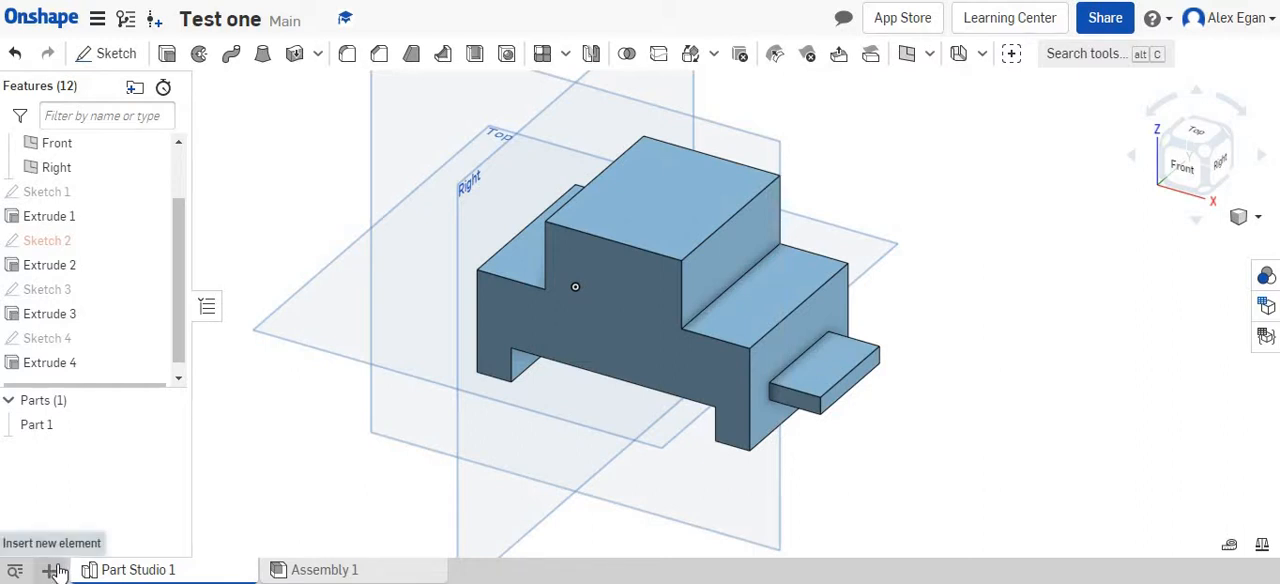
- Create a new drawing from the ANSI_B_INCH.dwt Onshape template with the No views option
{"action": "left_click", "coordinate": [52, 570]}
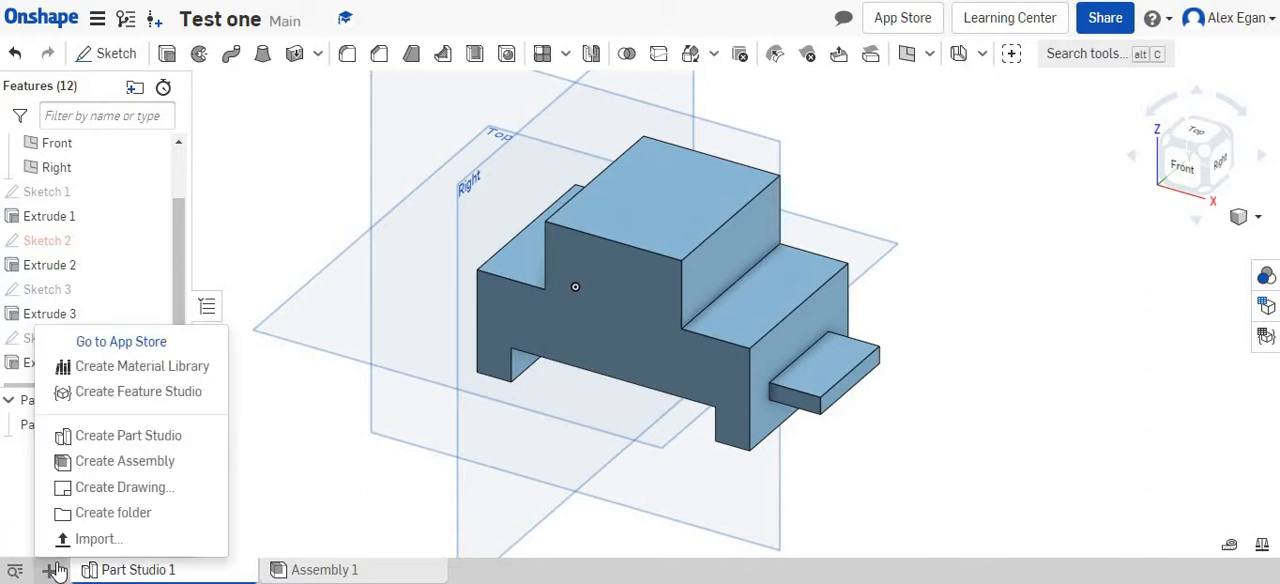
{"action": "left_click", "coordinate": [147, 498]}
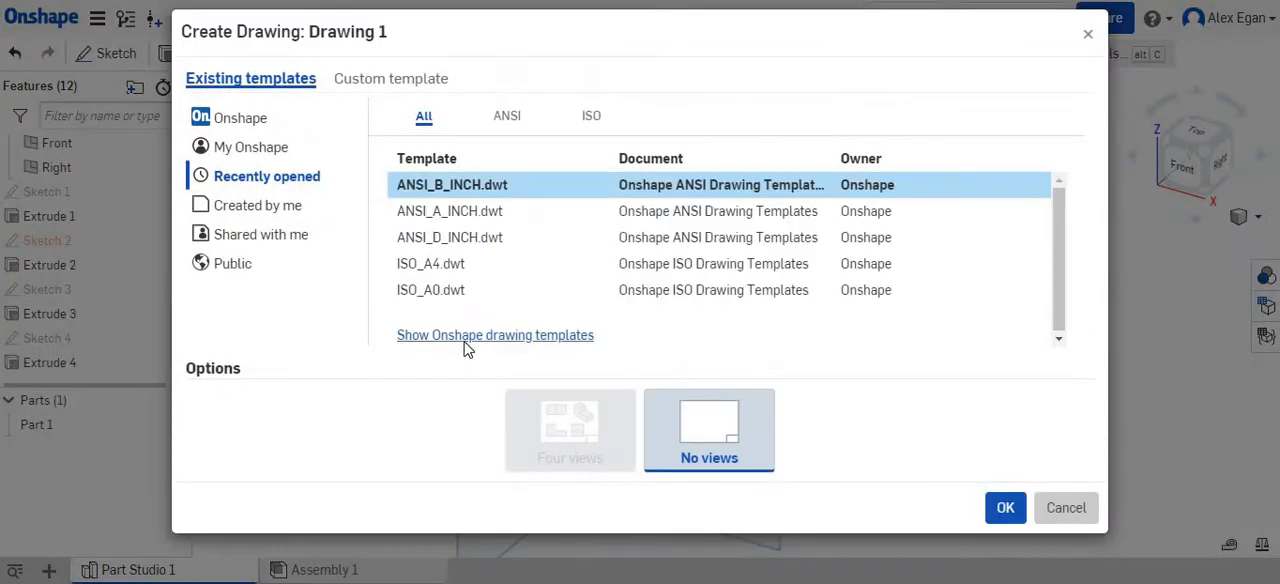
{"action": "left_click", "coordinate": [493, 340]}
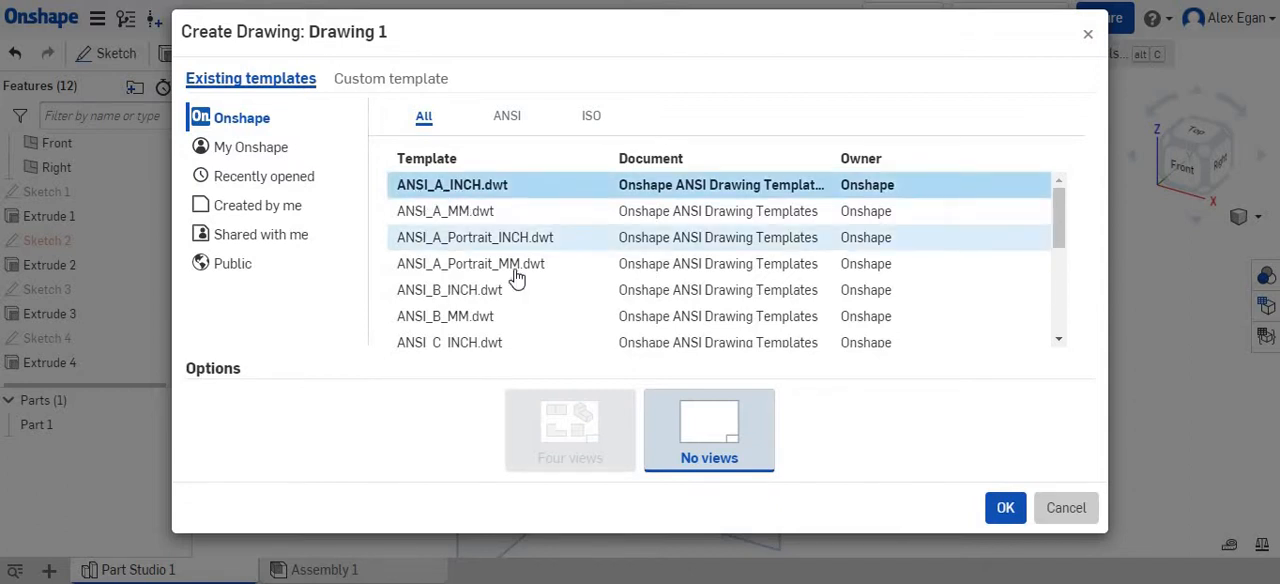
{"action": "left_click", "coordinate": [450, 289]}
{"action": "scroll", "coordinate": [483, 291], "scroll_direction": "down", "scroll_amount": 1}
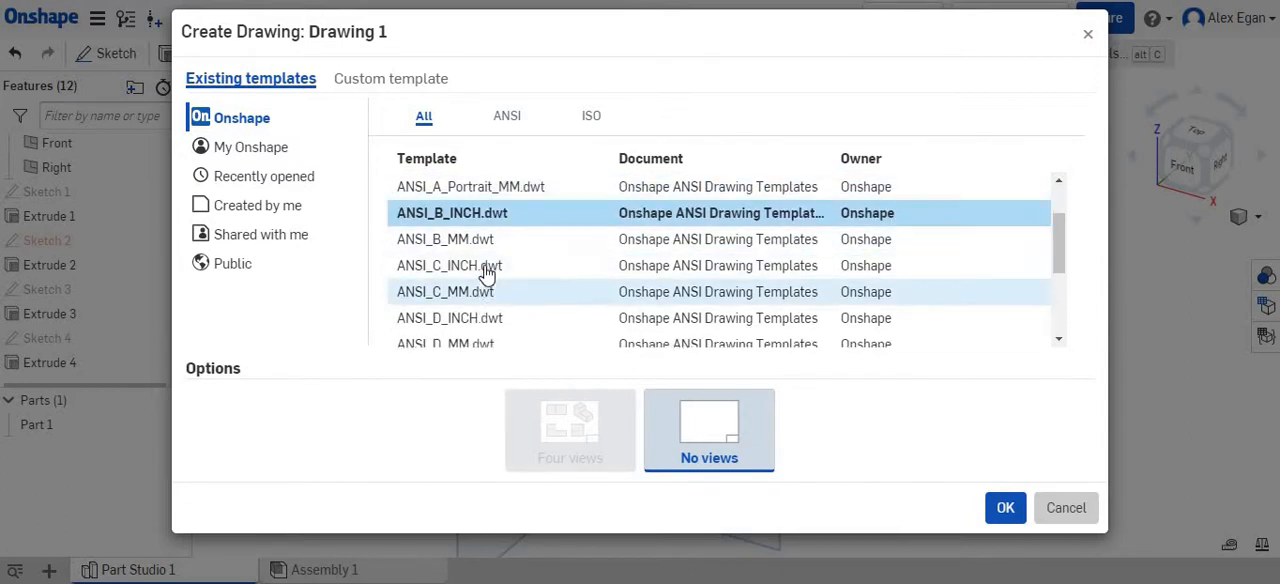
{"action": "left_click", "coordinate": [486, 274]}
{"action": "left_click", "coordinate": [495, 317]}
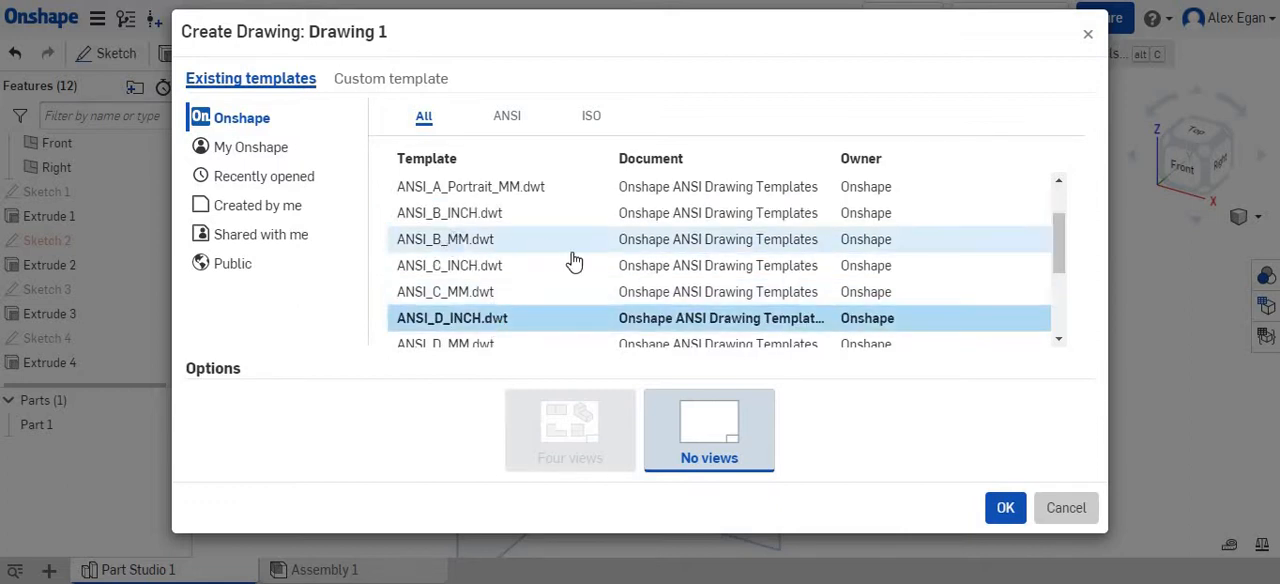
{"action": "left_click", "coordinate": [567, 250]}
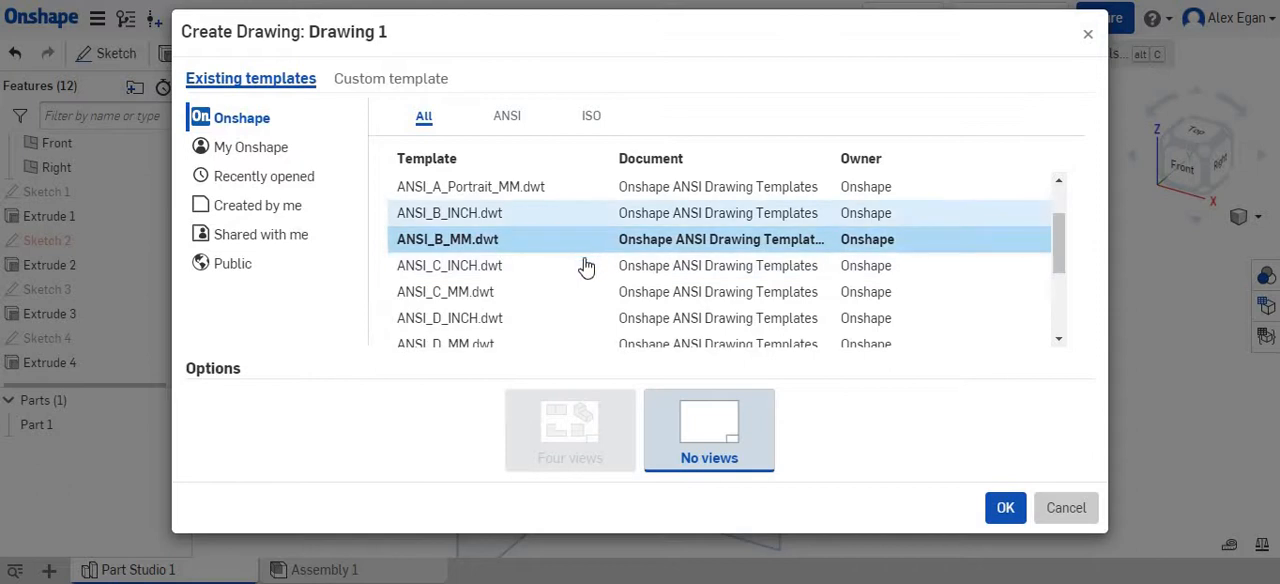
{"action": "left_click", "coordinate": [432, 218]}
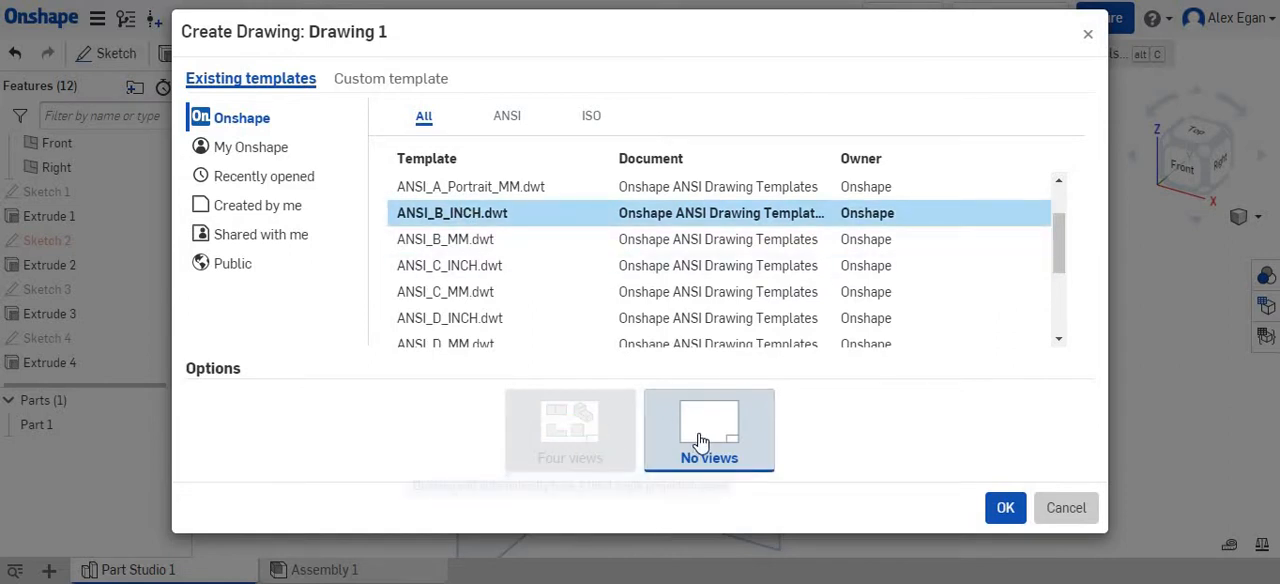
{"action": "left_click", "coordinate": [1005, 508]}
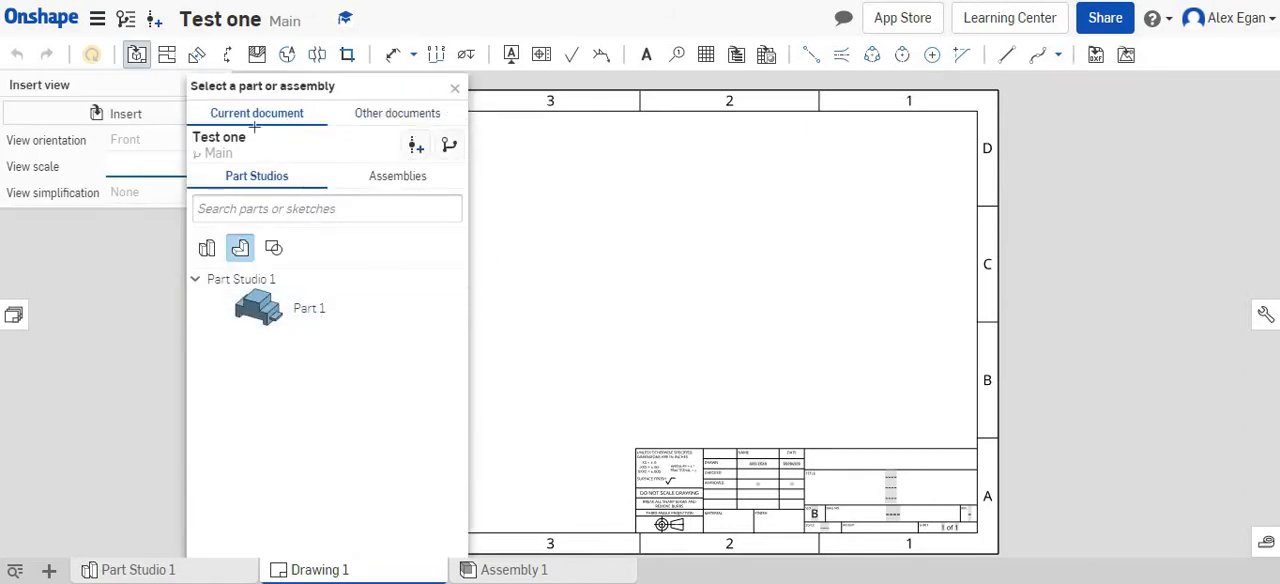
- Insert a Front view of Part 1 at 1:1 scale in the lower-left area of the drawing sheet
{"action": "left_click", "coordinate": [221, 86]}
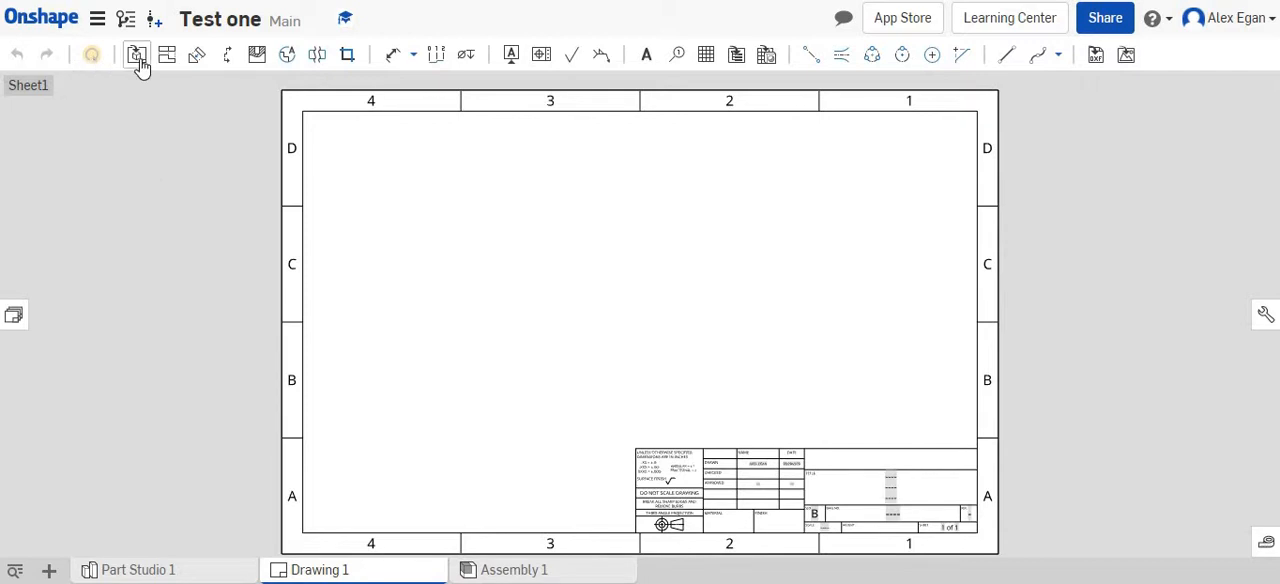
{"action": "left_click", "coordinate": [138, 60]}
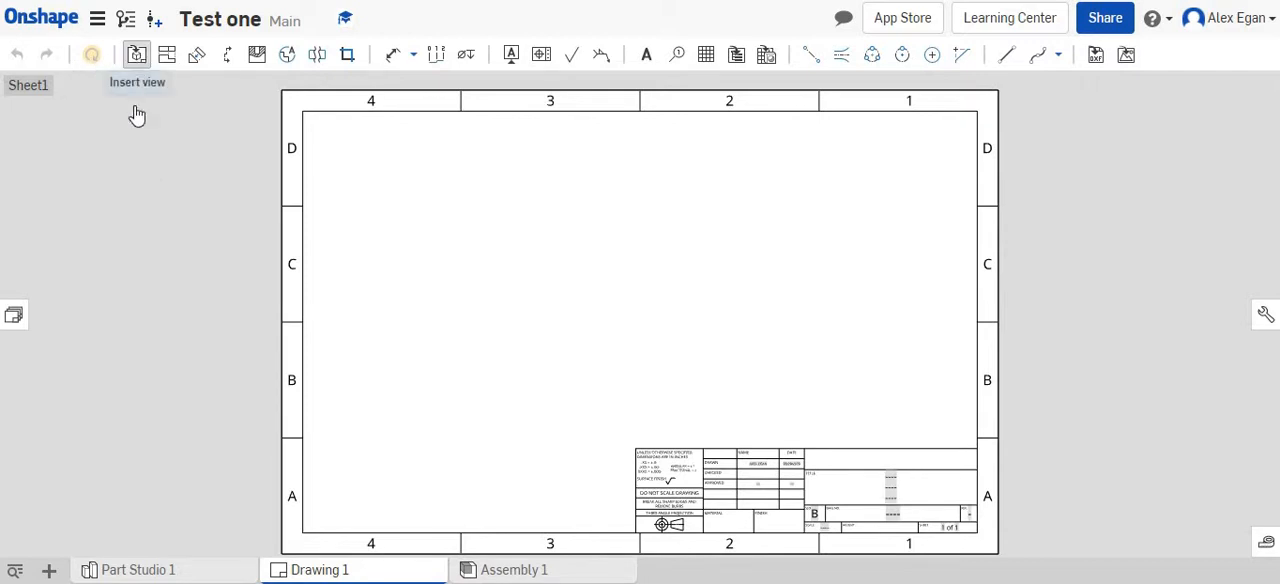
{"action": "left_click", "coordinate": [138, 114]}
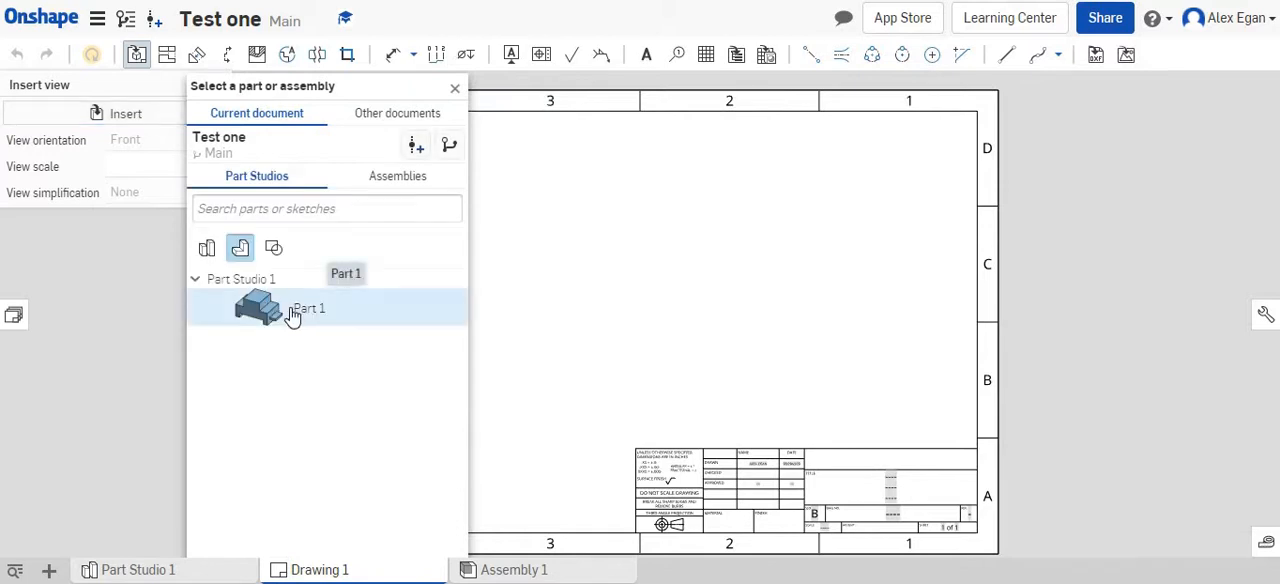
{"action": "left_click", "coordinate": [289, 308]}
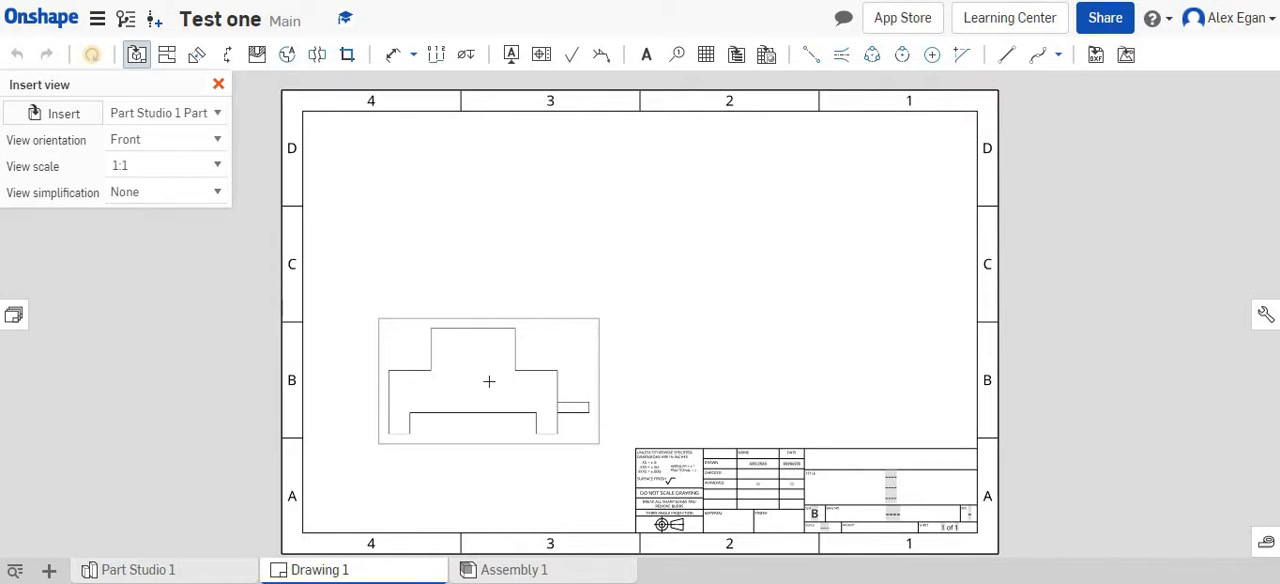
{"action": "left_click", "coordinate": [170, 570]}
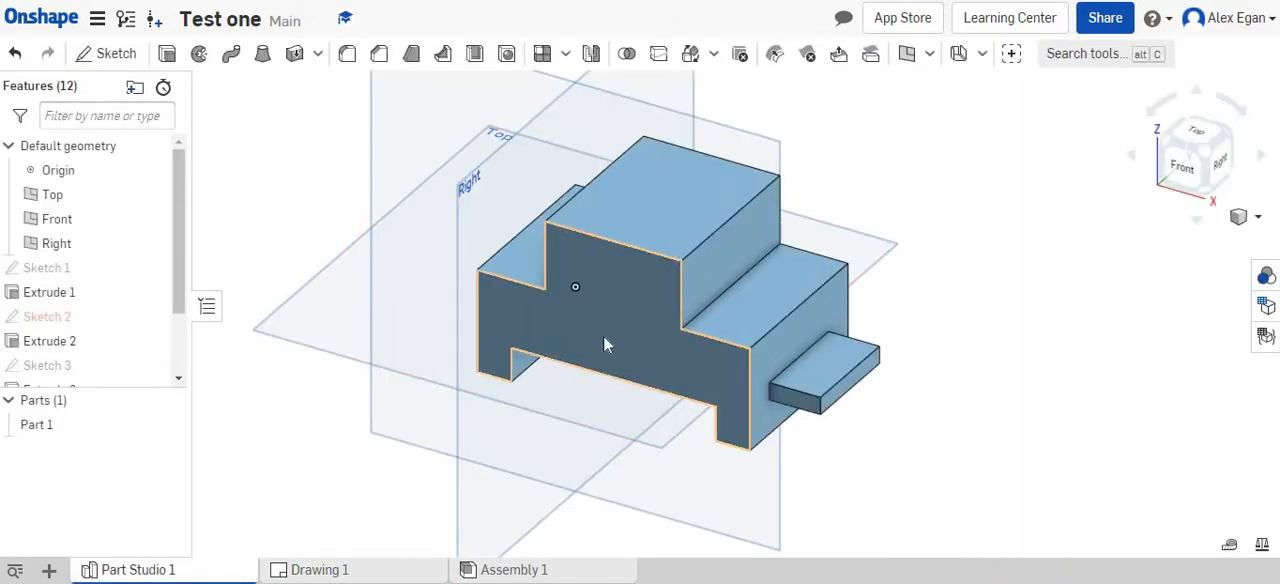
{"action": "left_click", "coordinate": [603, 335]}
{"action": "scroll", "coordinate": [625, 333], "scroll_direction": "down", "scroll_amount": 2}
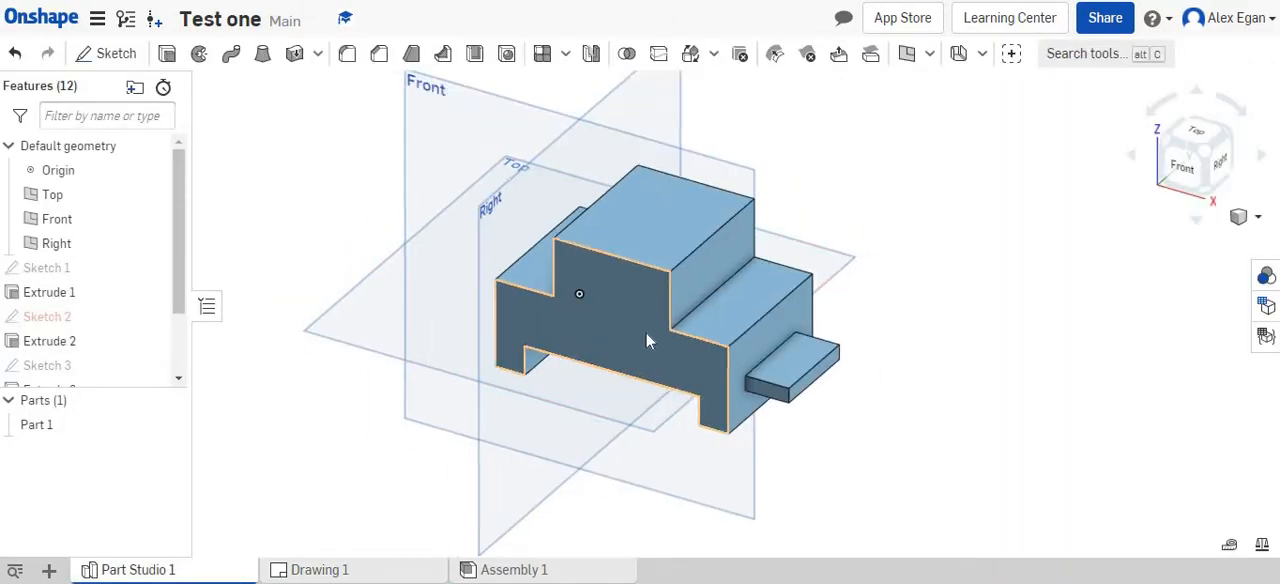
{"action": "left_click", "coordinate": [446, 146]}
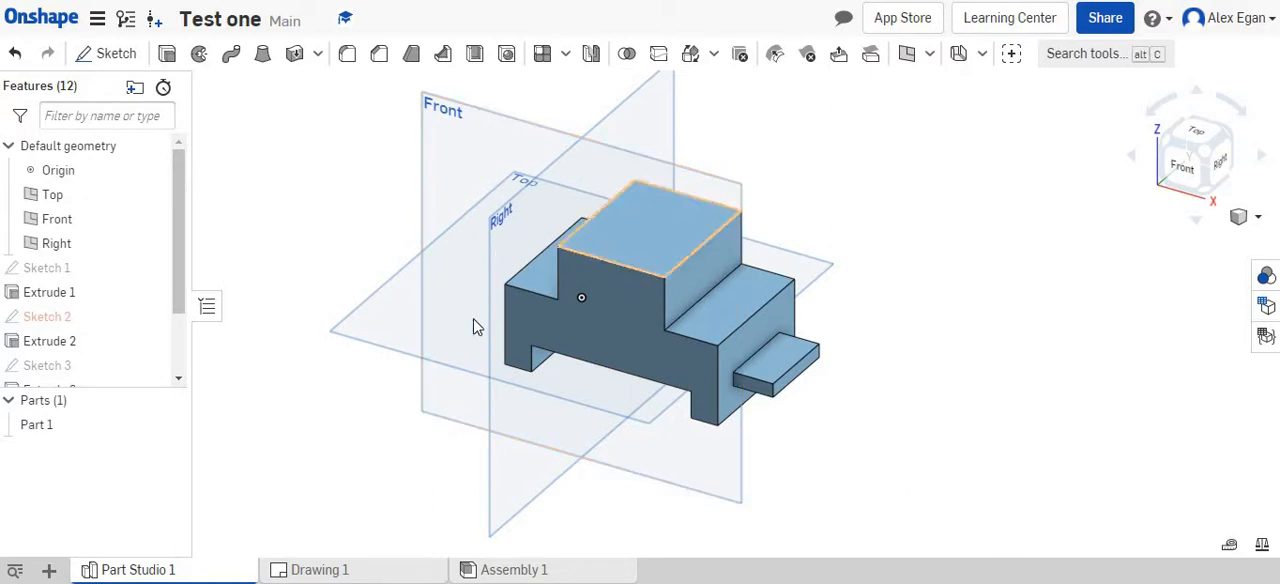
{"action": "scroll", "coordinate": [597, 170], "scroll_direction": "up", "scroll_amount": 2}
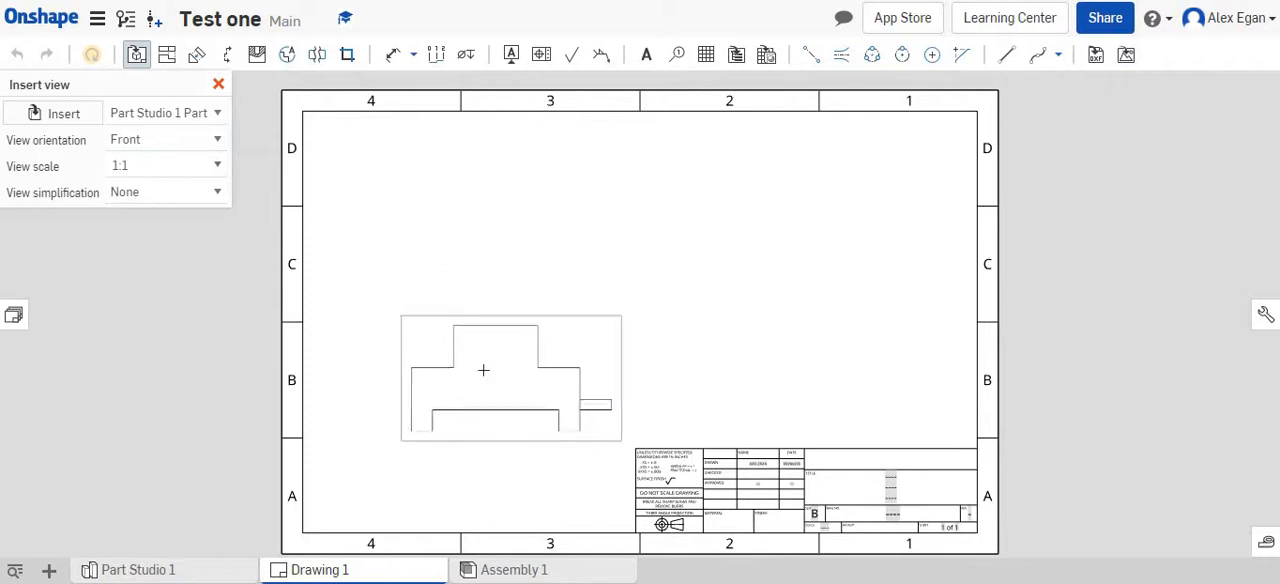
{"action": "left_click", "coordinate": [502, 366]}
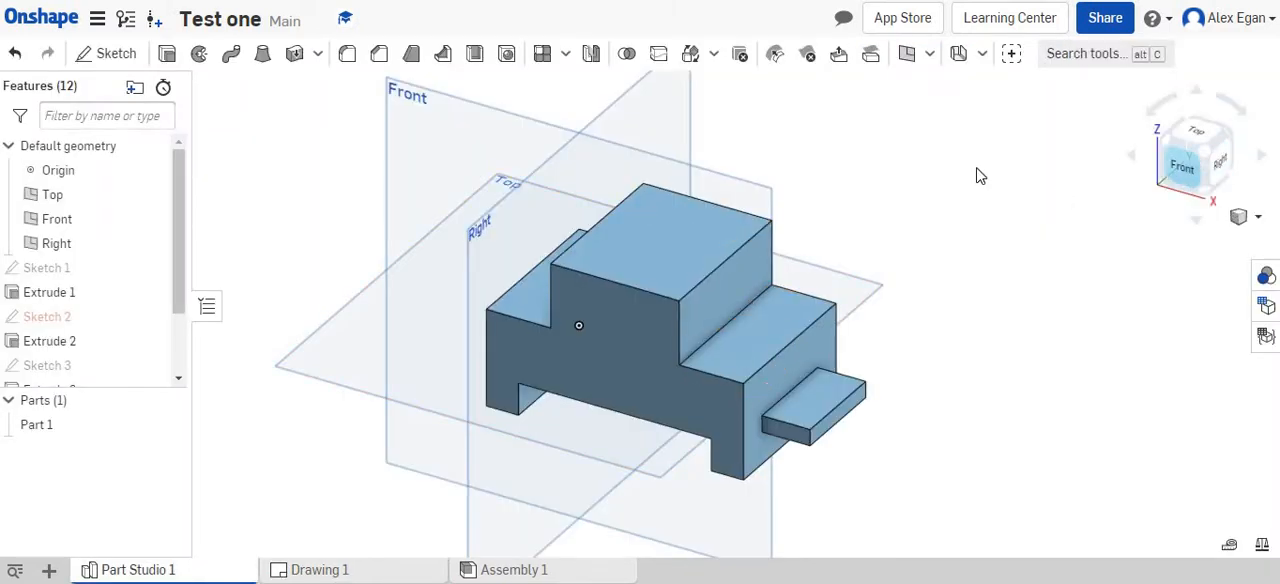
- Place a projected top view of the part directly above the front view
{"action": "key", "text": "shift+1"}
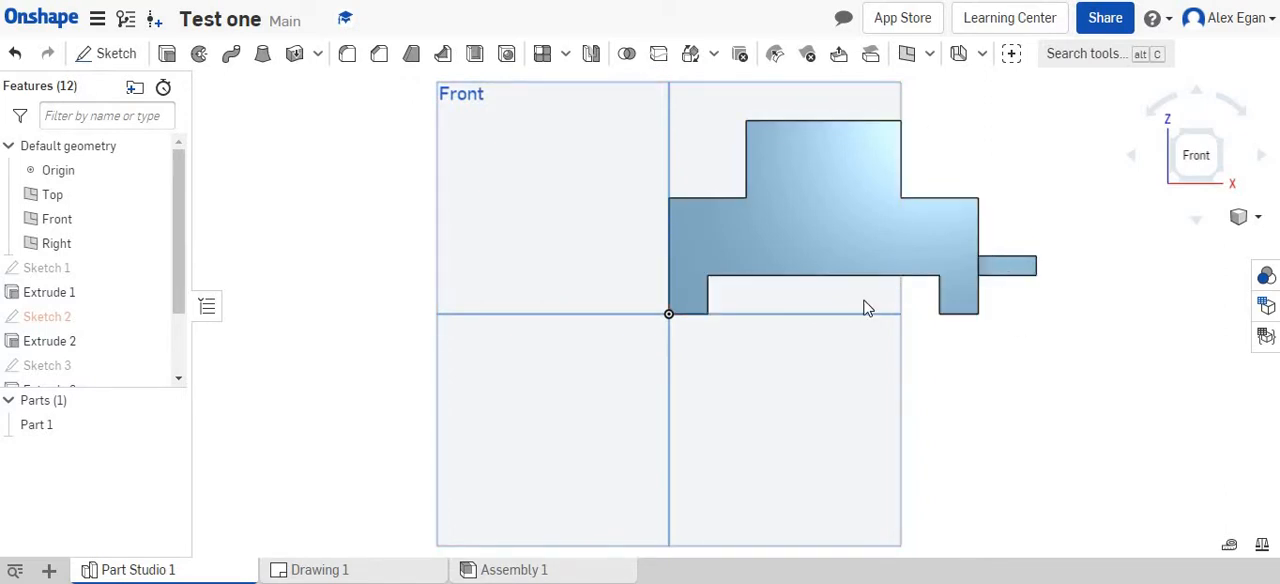
{"action": "left_click", "coordinate": [372, 566]}
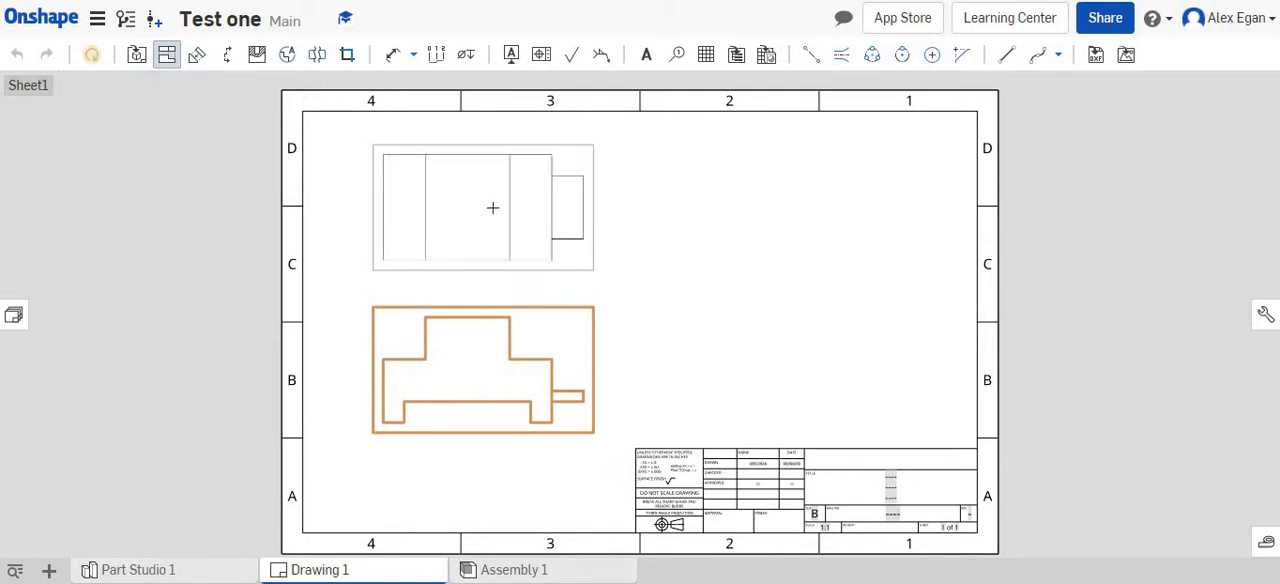
{"action": "left_click", "coordinate": [493, 208]}
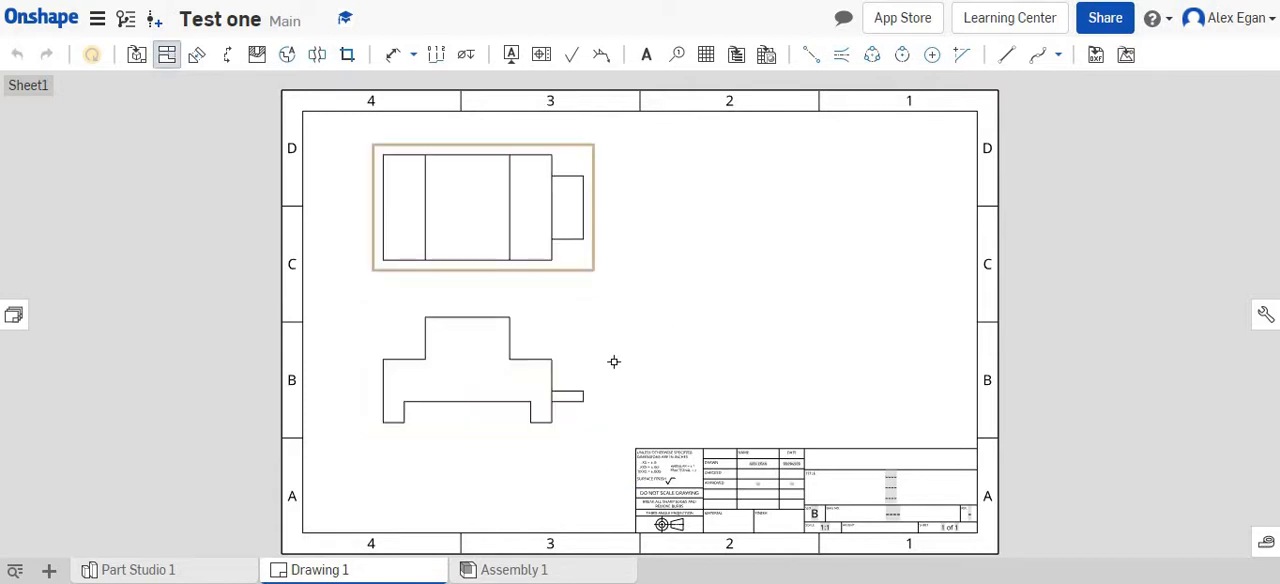
- Project a right side view beside the front view and an isometric view in the sheet's upper-right area
{"action": "left_click", "coordinate": [168, 58]}
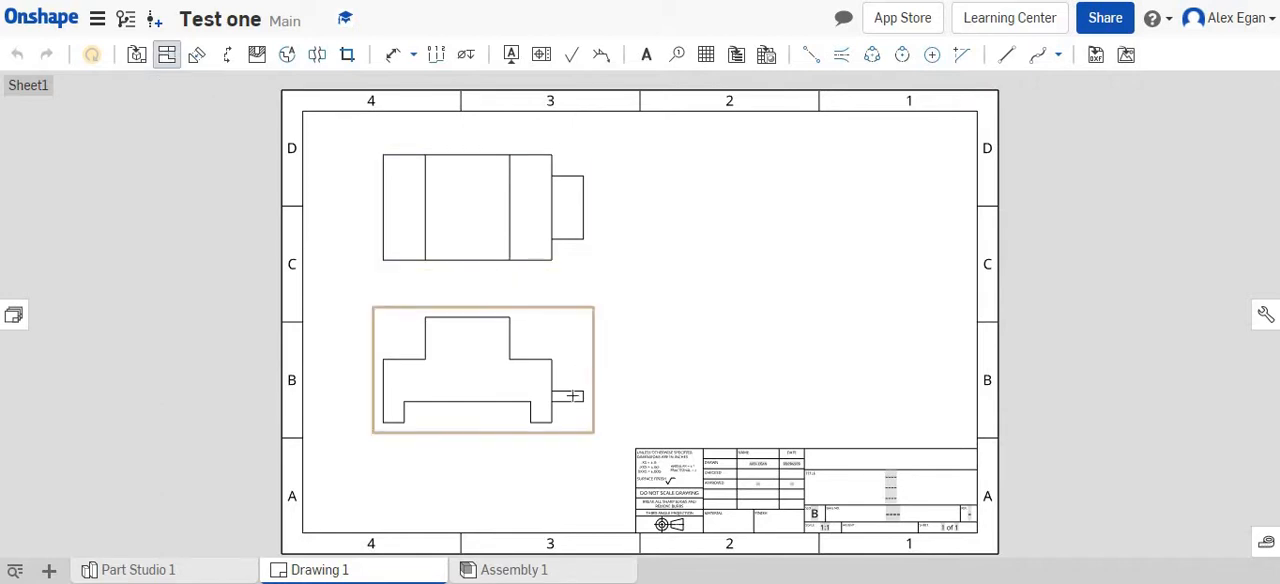
{"action": "left_click", "coordinate": [573, 396]}
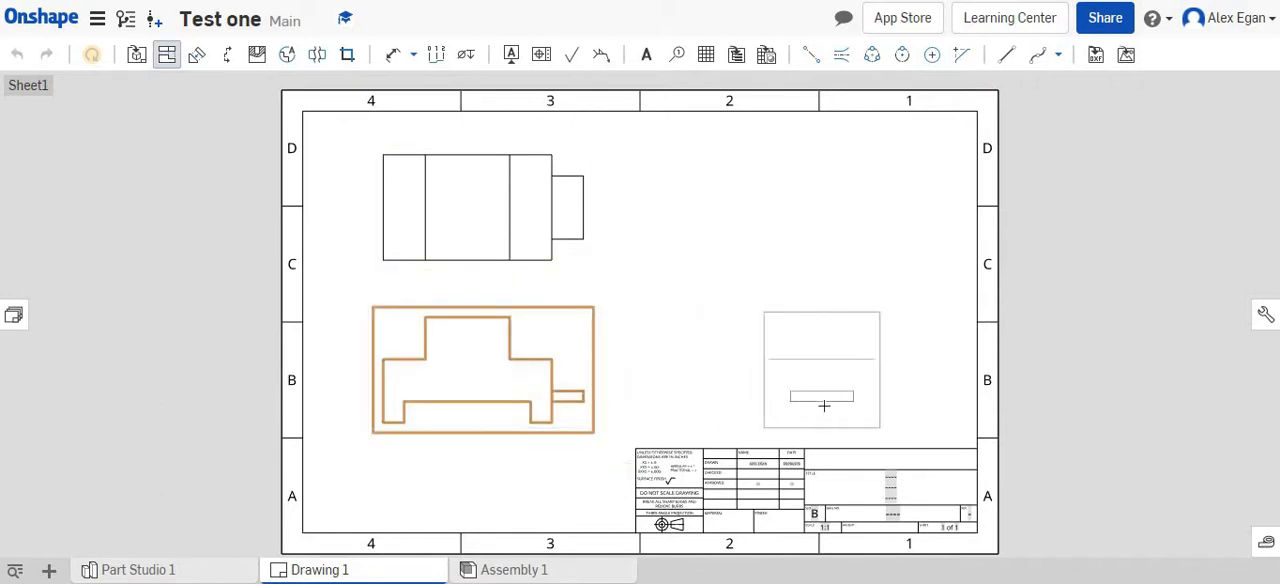
{"action": "left_click", "coordinate": [819, 403]}
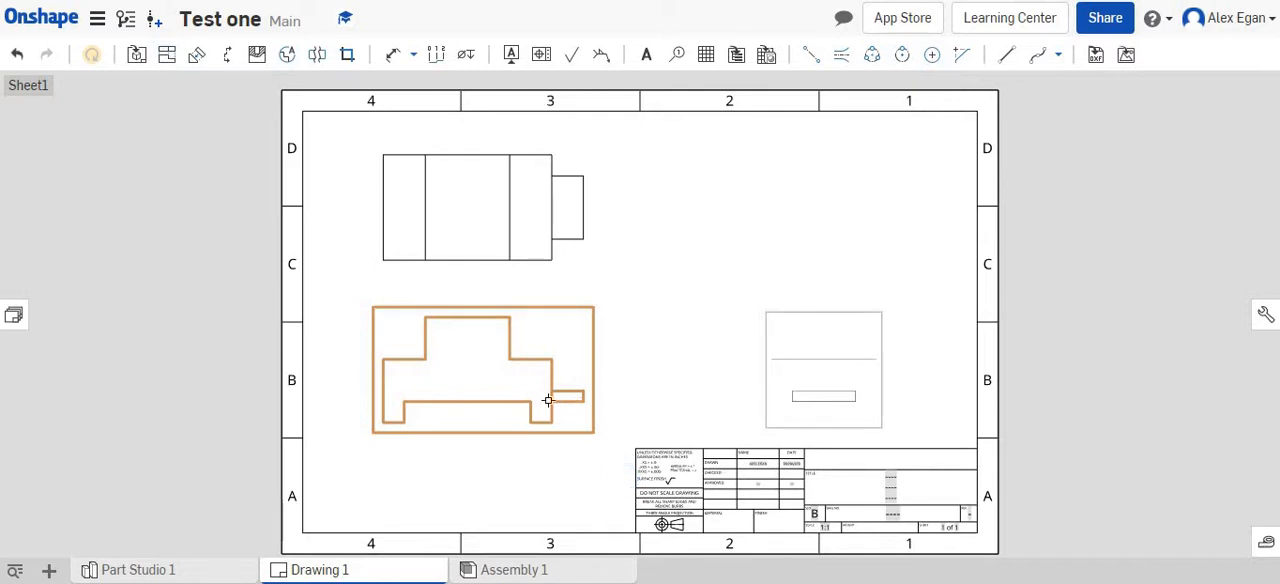
{"action": "left_click", "coordinate": [824, 192]}
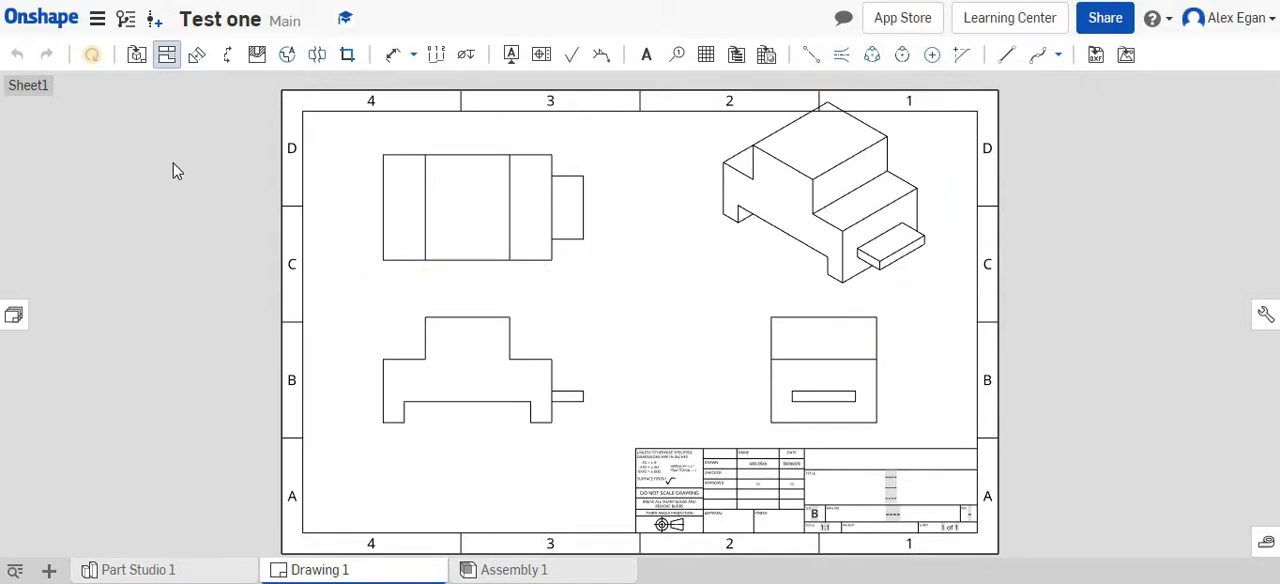
{"action": "key", "text": "Escape"}
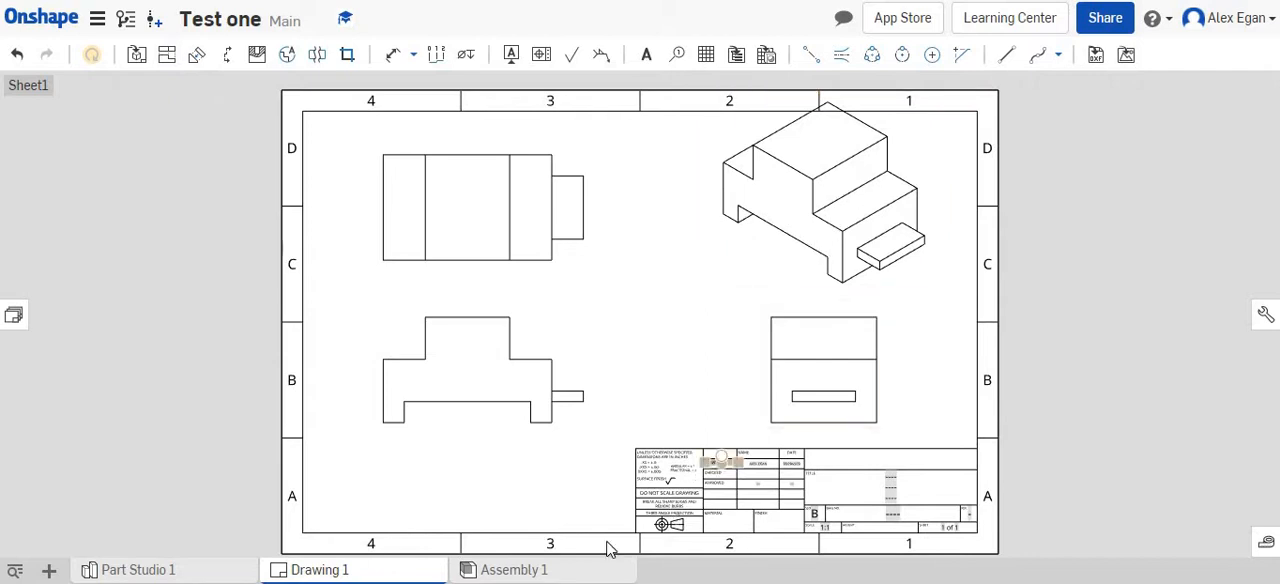
- Show the isometric view on the drawing sheet as a shaded view
{"action": "scroll", "coordinate": [606, 542], "scroll_direction": "down", "scroll_amount": 5}
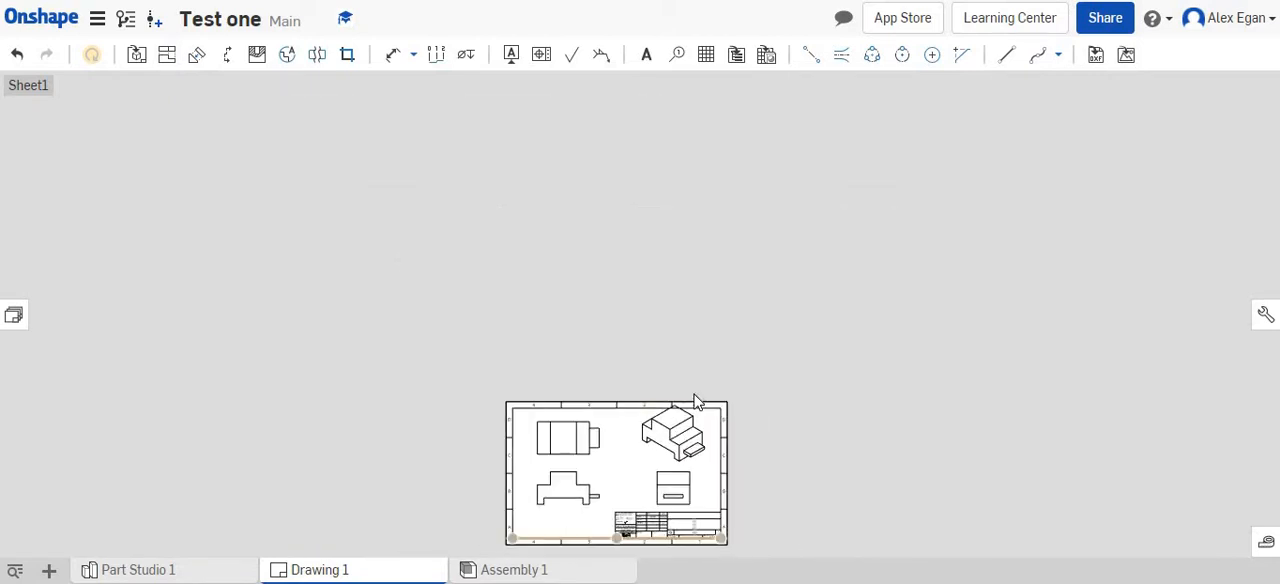
{"action": "scroll", "coordinate": [697, 400], "scroll_direction": "up", "scroll_amount": 2}
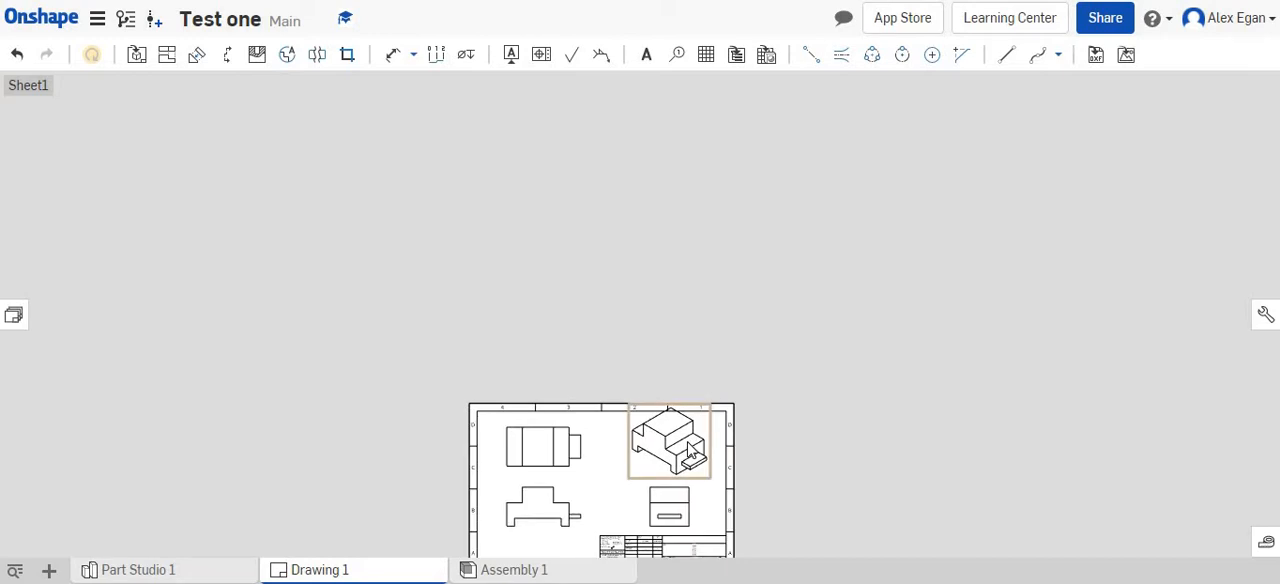
{"action": "right_click", "coordinate": [688, 452]}
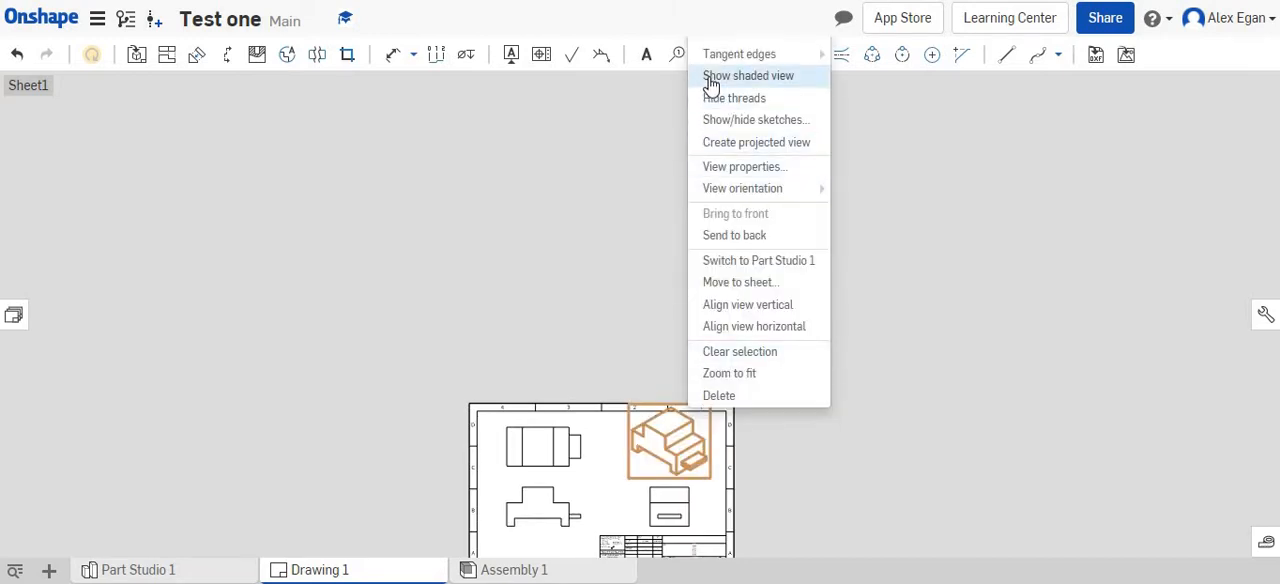
{"action": "left_click", "coordinate": [778, 80]}
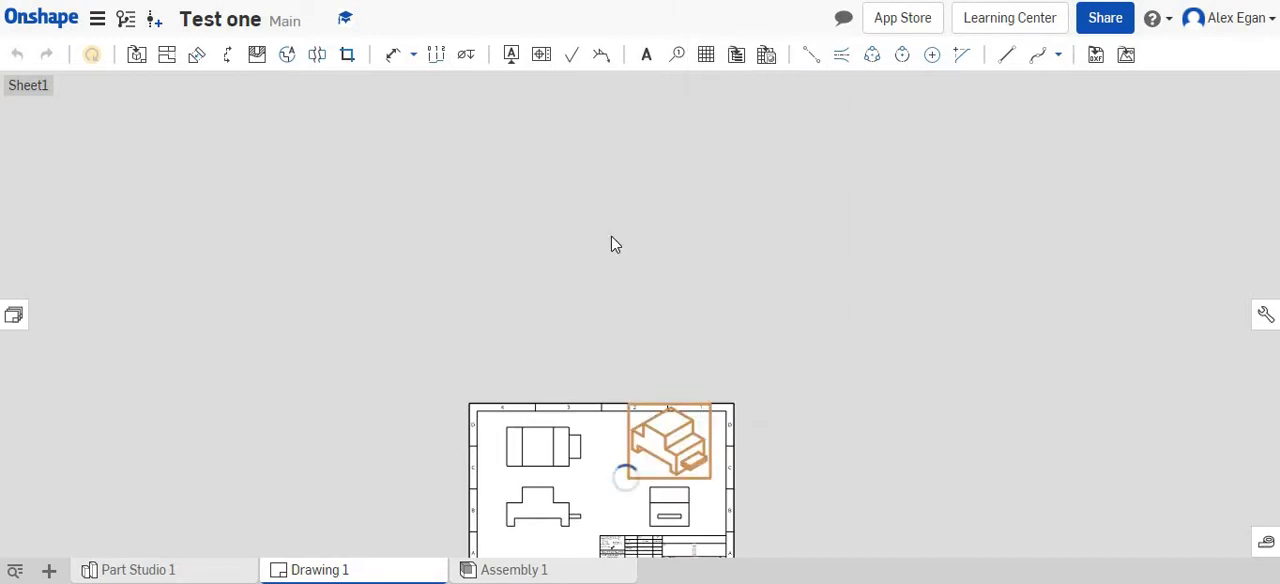
- Set the isometric view's scale to 1:2 and move the view slightly down on the sheet
{"action": "right_click", "coordinate": [676, 466]}
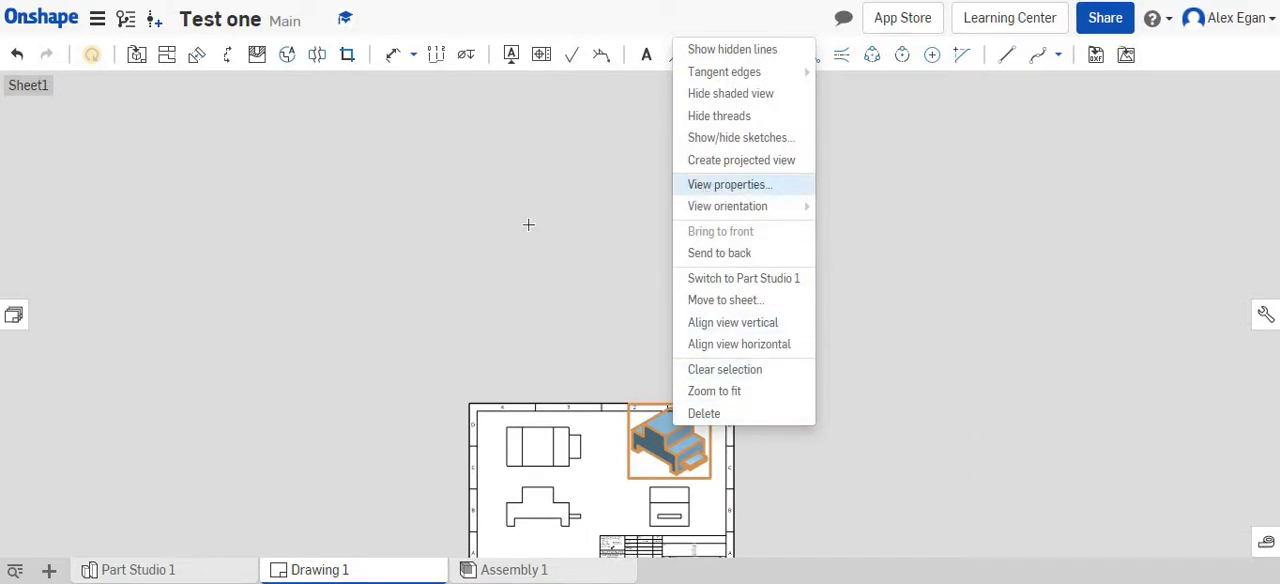
{"action": "left_click", "coordinate": [729, 184]}
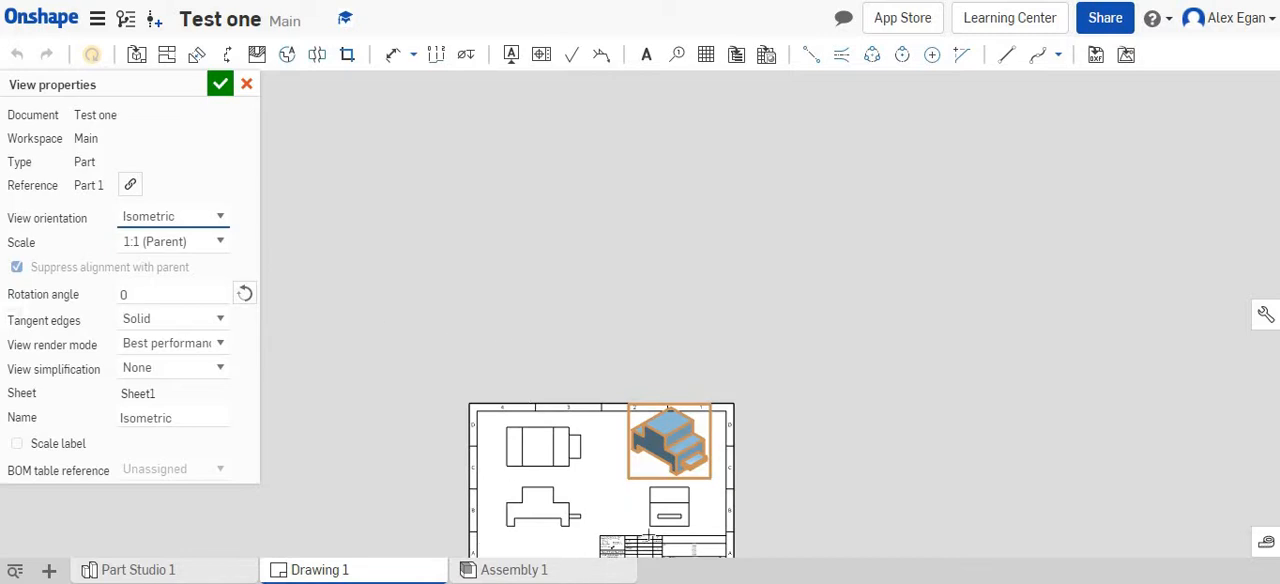
{"action": "left_click", "coordinate": [219, 245]}
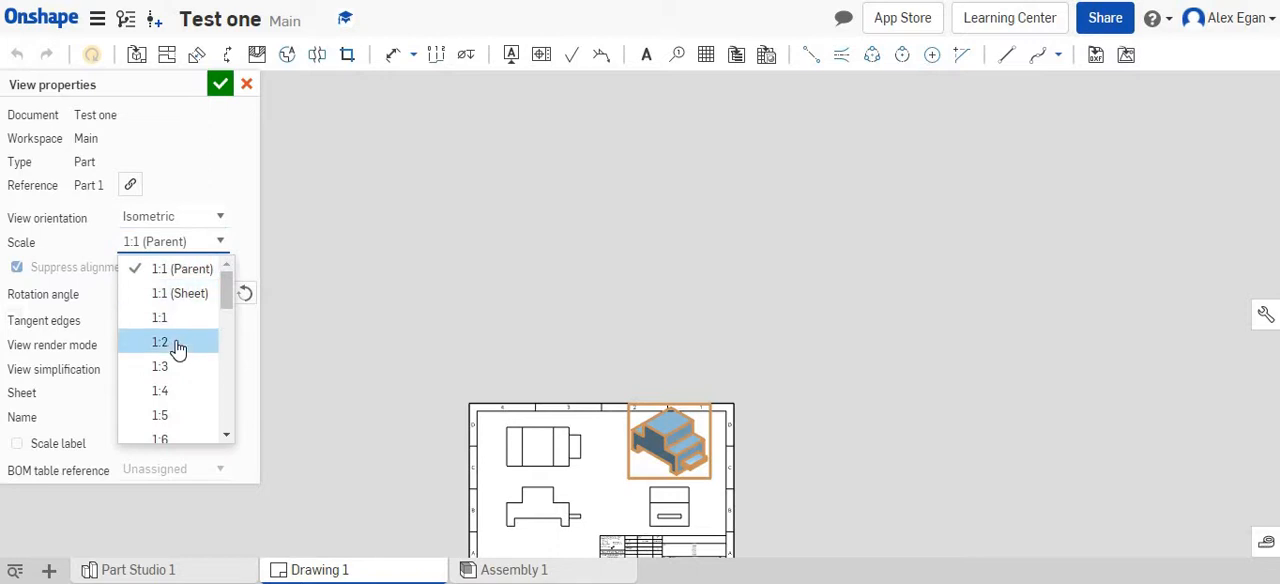
{"action": "left_click", "coordinate": [178, 340]}
{"action": "scroll", "coordinate": [688, 494], "scroll_direction": "up", "scroll_amount": 5}
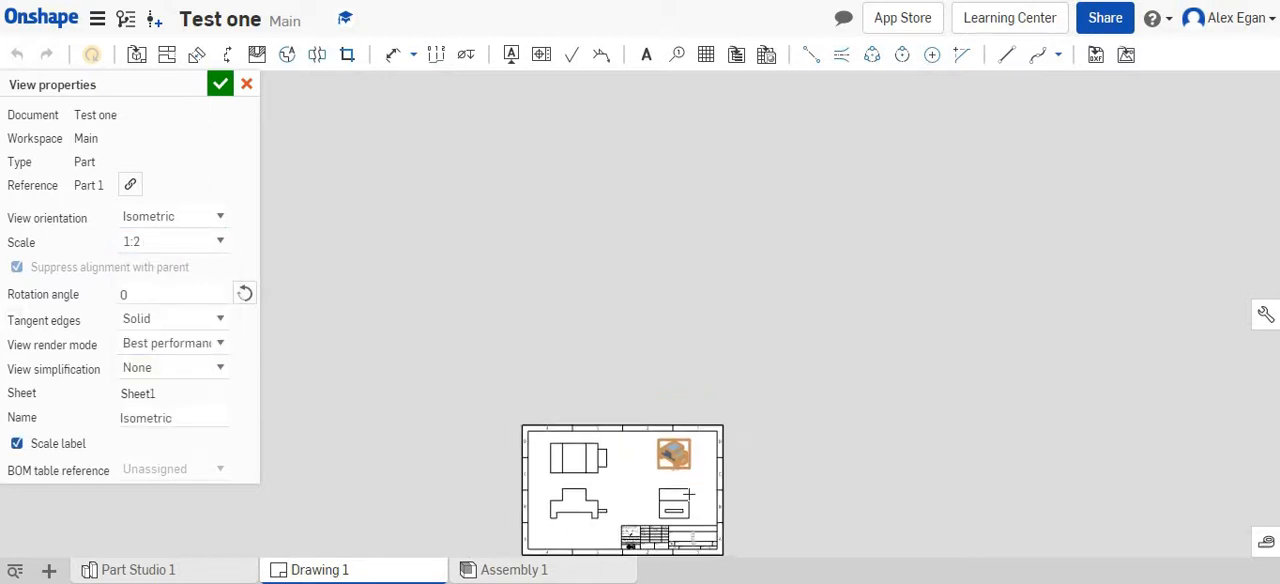
{"action": "left_click", "coordinate": [221, 87]}
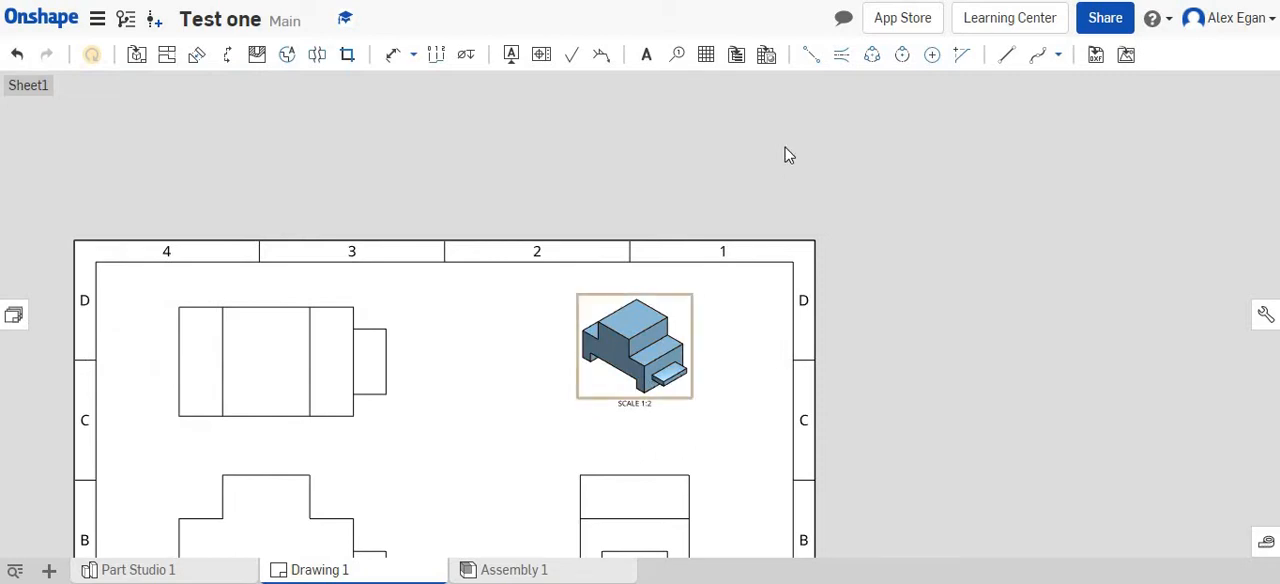
{"action": "left_click", "coordinate": [644, 398]}
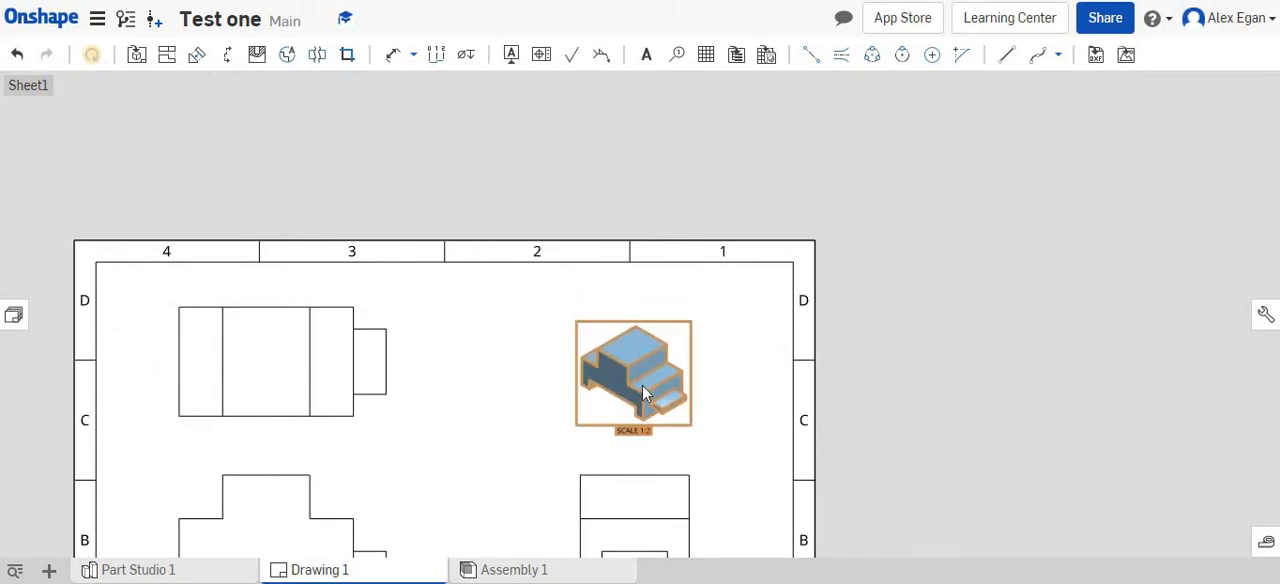
- Spread the views apart by shifting the front view slightly down and the top view slightly up on the sheet
{"action": "left_click", "coordinate": [620, 192]}
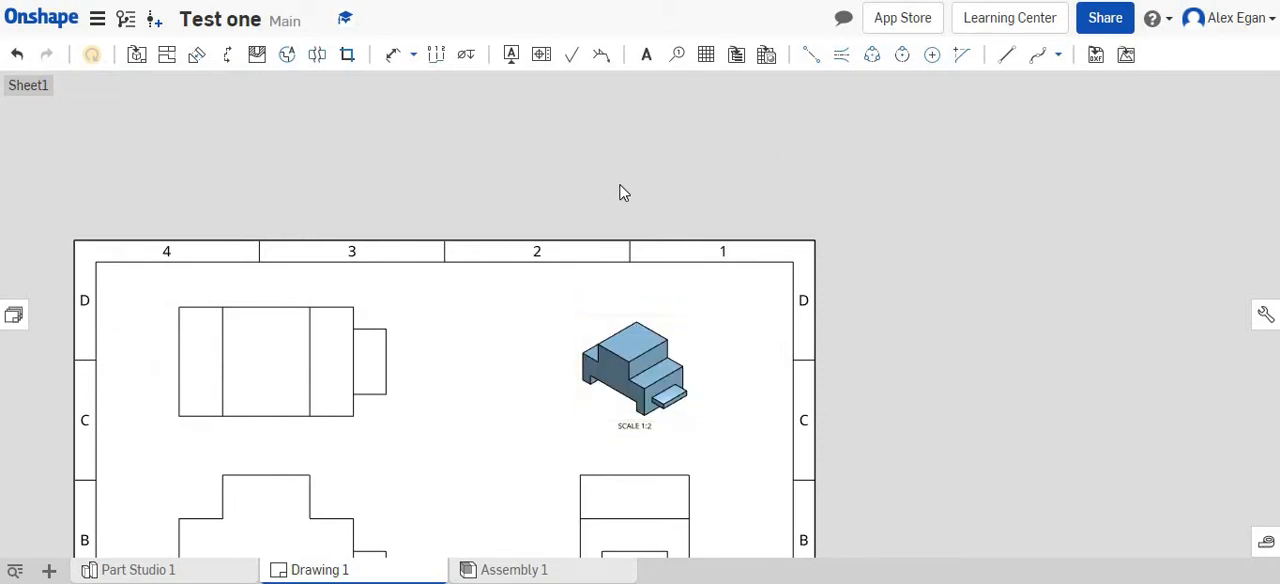
{"action": "scroll", "coordinate": [586, 354], "scroll_direction": "down", "scroll_amount": 3}
{"action": "scroll", "coordinate": [477, 354], "scroll_direction": "up", "scroll_amount": 2}
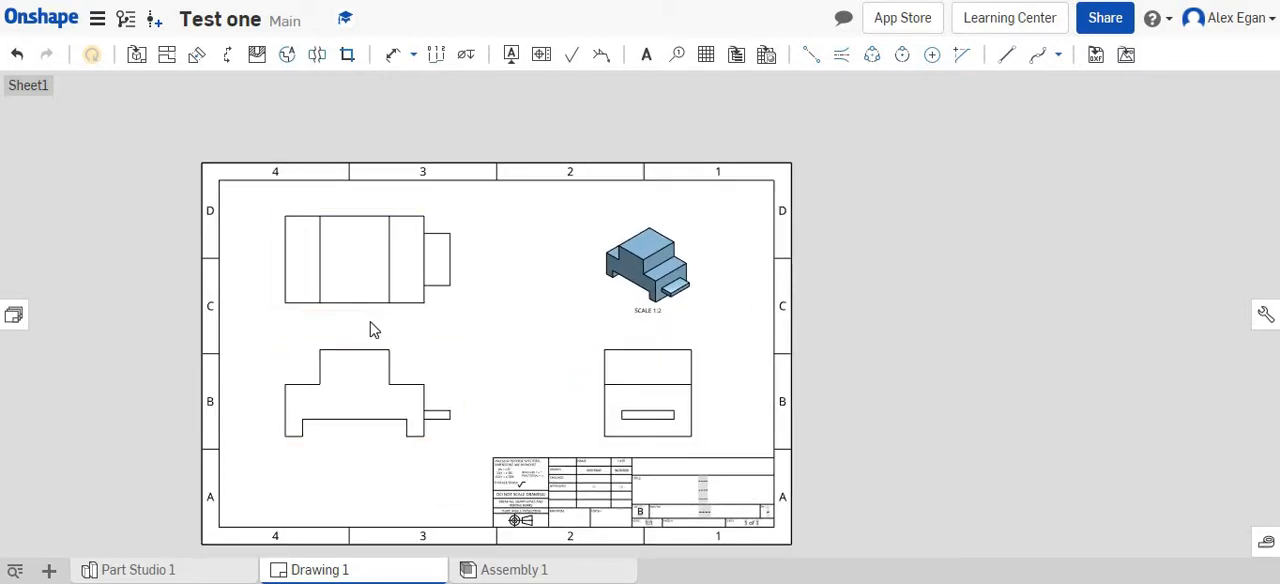
{"action": "left_click_drag", "start_coordinate": [367, 379], "coordinate": [368, 389]}
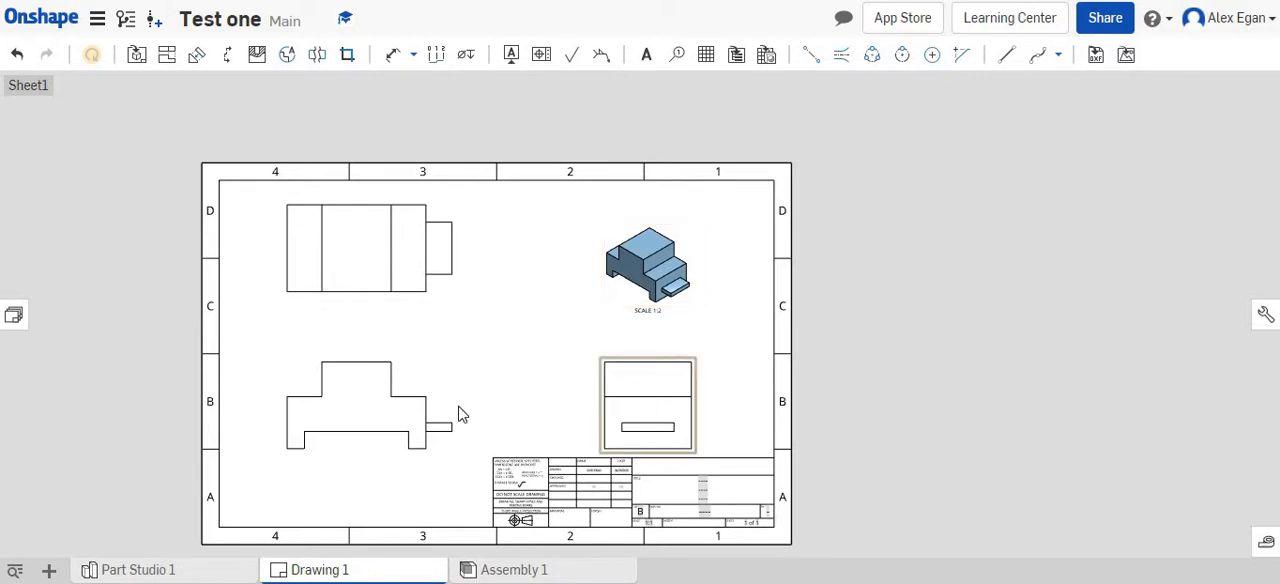
- Show hidden lines in the right side view
{"action": "scroll", "coordinate": [476, 423], "scroll_direction": "down", "scroll_amount": 2}
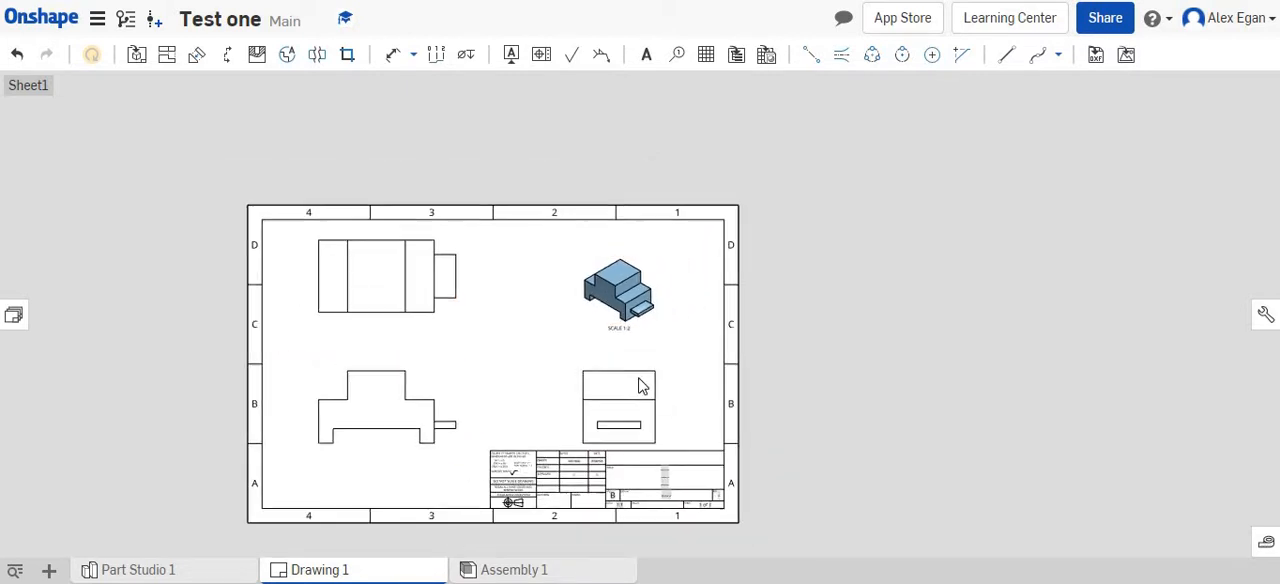
{"action": "scroll", "coordinate": [640, 380], "scroll_direction": "down", "scroll_amount": 2}
{"action": "scroll", "coordinate": [597, 475], "scroll_direction": "up", "scroll_amount": 2}
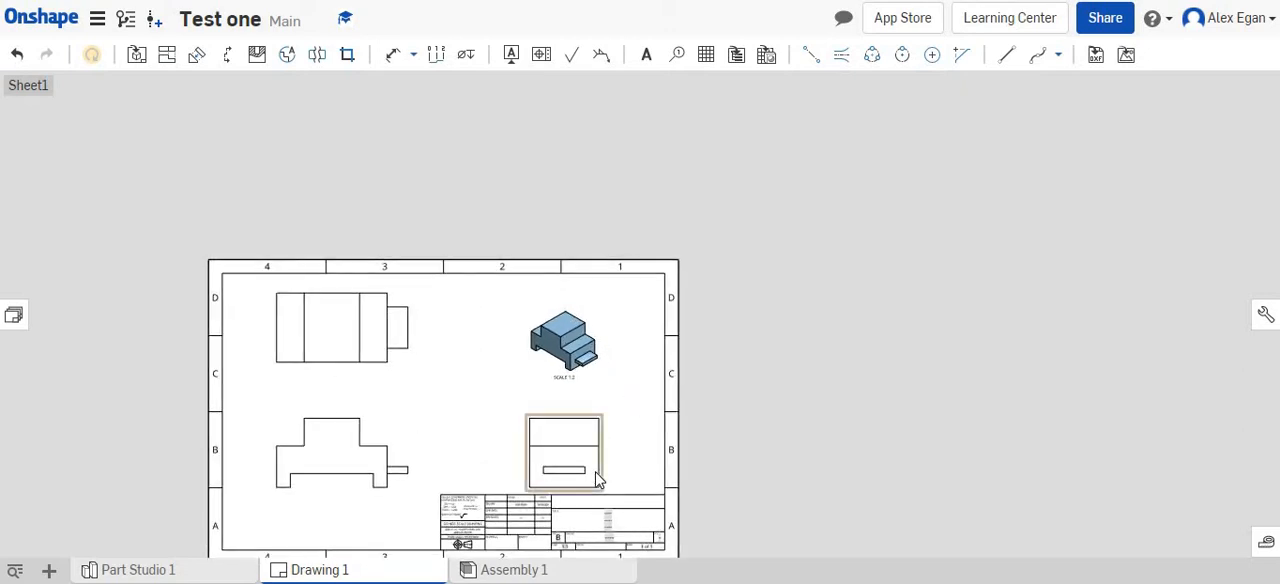
{"action": "right_click", "coordinate": [597, 478]}
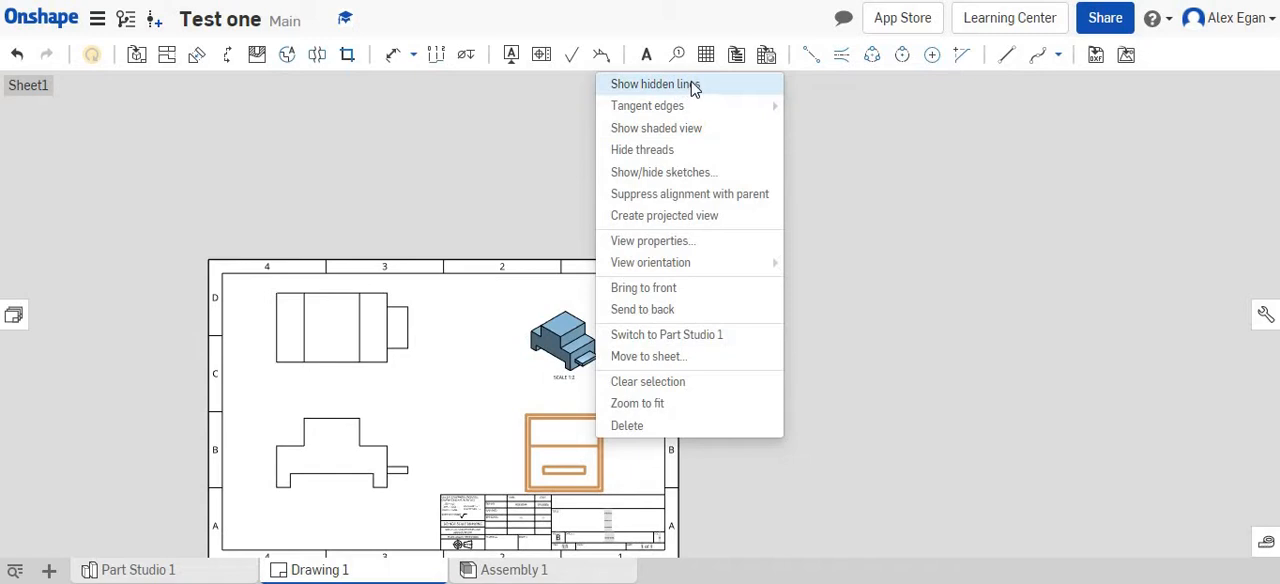
{"action": "left_click", "coordinate": [656, 84]}
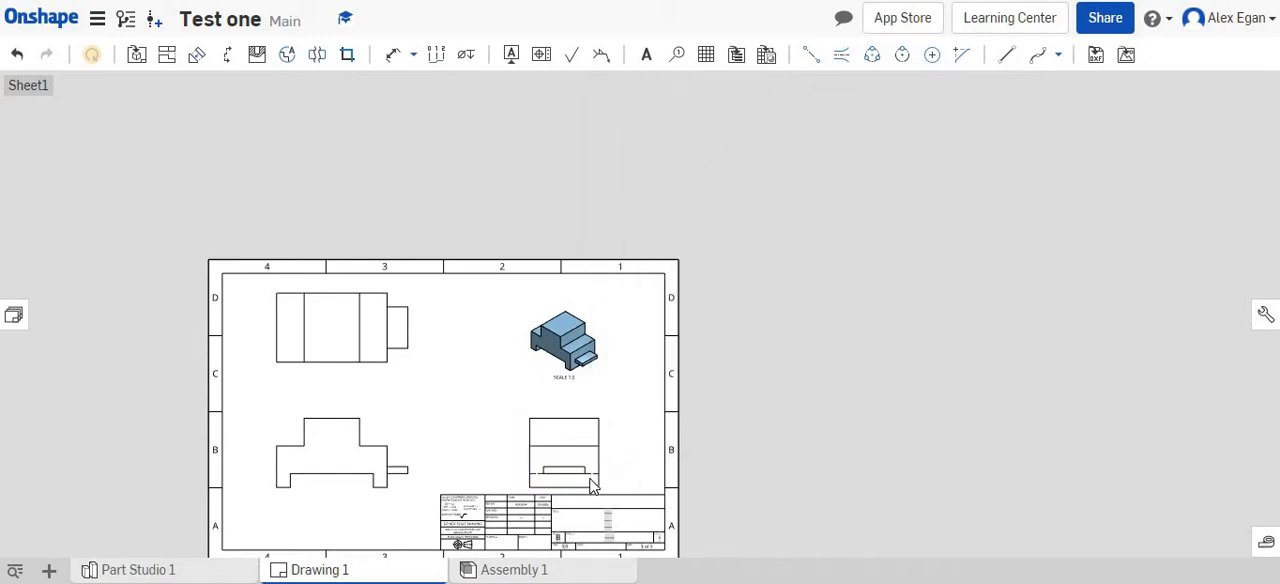
- Show hidden lines in the front view and in the top view
{"action": "left_click", "coordinate": [380, 470]}
{"action": "right_click", "coordinate": [471, 131]}
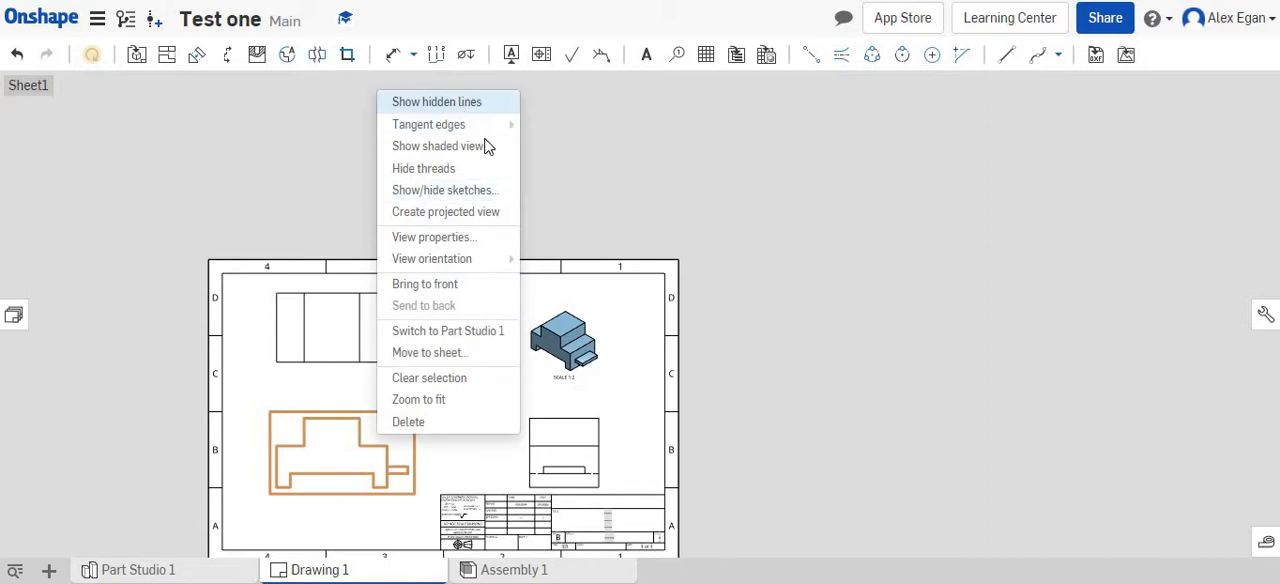
{"action": "left_click", "coordinate": [487, 145]}
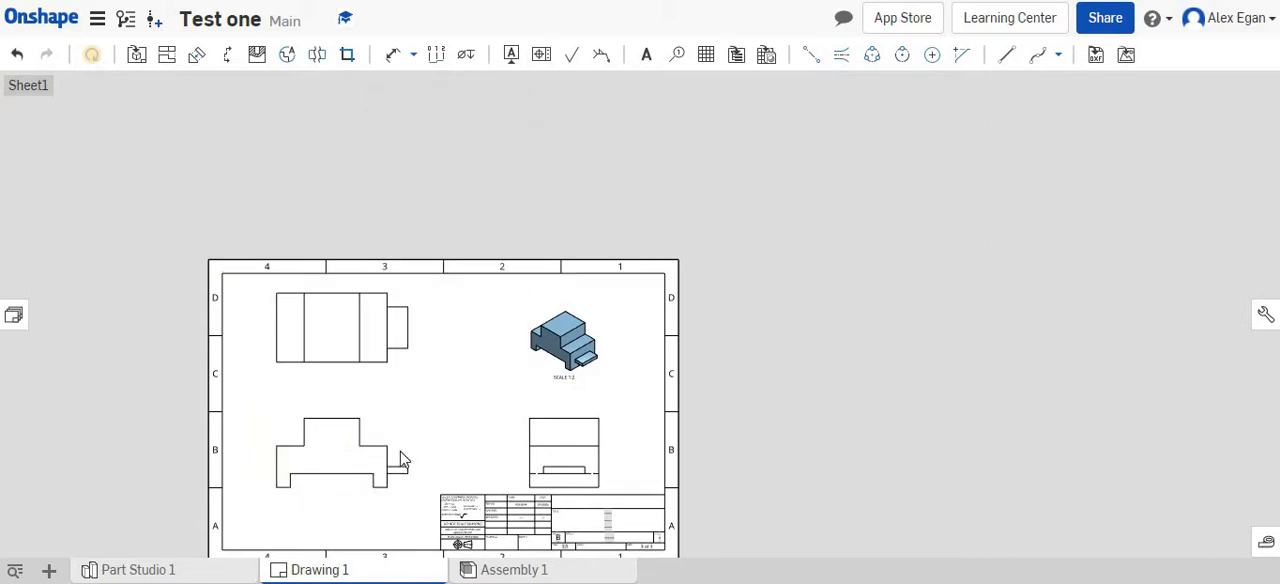
{"action": "left_click", "coordinate": [398, 314]}
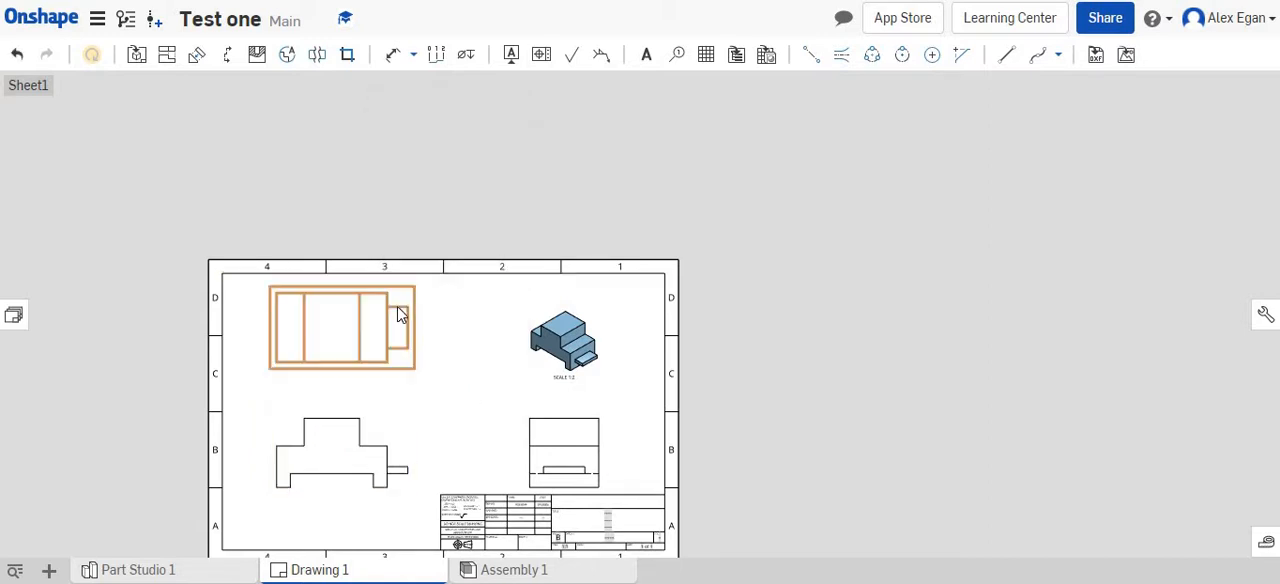
{"action": "right_click", "coordinate": [464, 212]}
{"action": "left_click", "coordinate": [463, 206]}
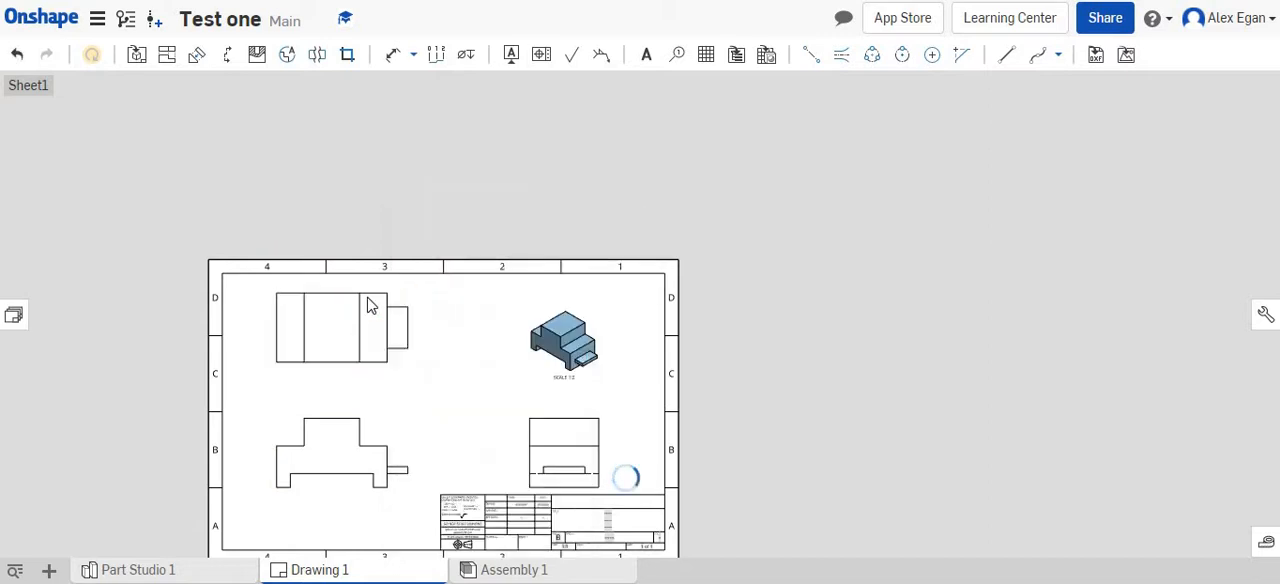
- Dimension the width of the front view's right-hand step, placing the dimension above the view
{"action": "scroll", "coordinate": [606, 220], "scroll_direction": "down", "scroll_amount": 3}
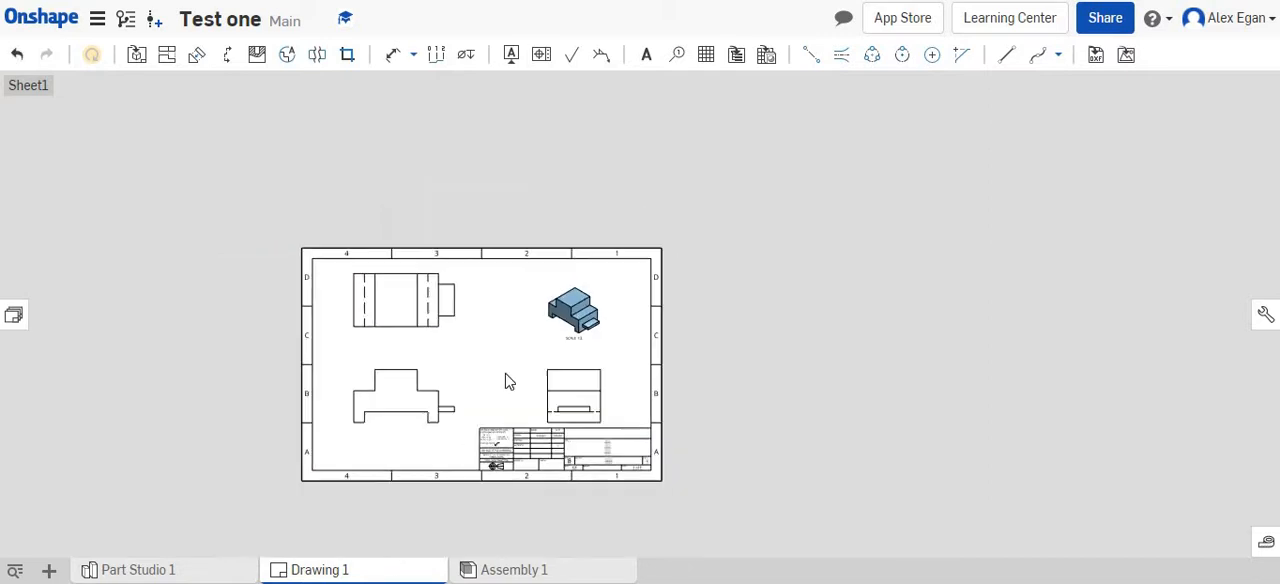
{"action": "scroll", "coordinate": [508, 372], "scroll_direction": "up", "scroll_amount": 5}
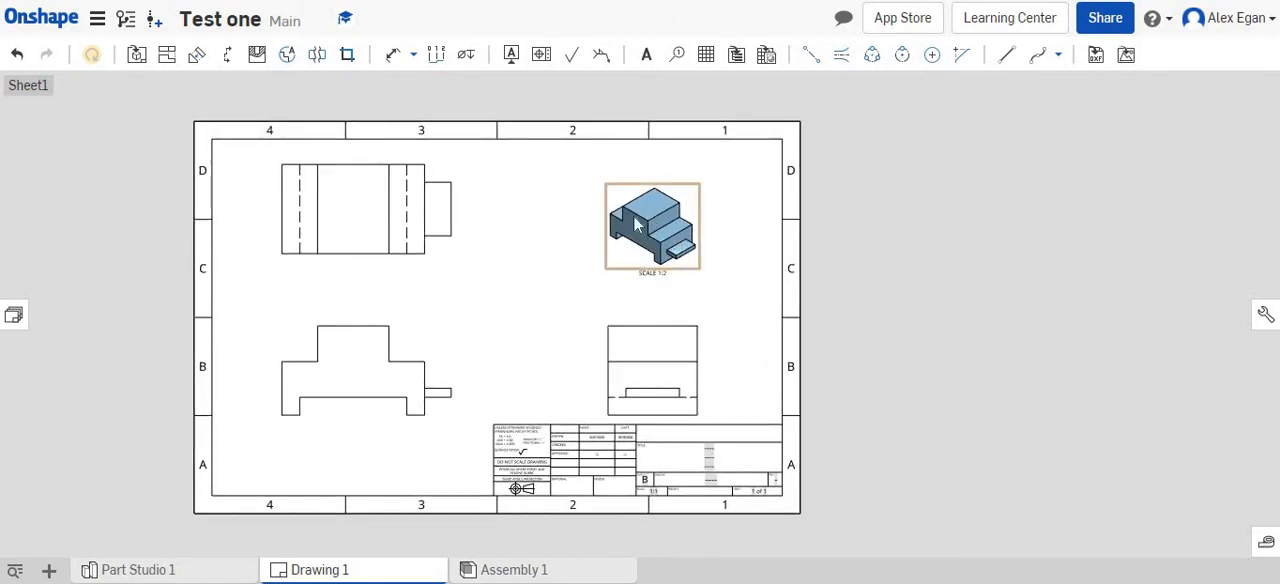
{"action": "scroll", "coordinate": [652, 262], "scroll_direction": "up", "scroll_amount": 1}
{"action": "scroll", "coordinate": [660, 252], "scroll_direction": "down", "scroll_amount": 1}
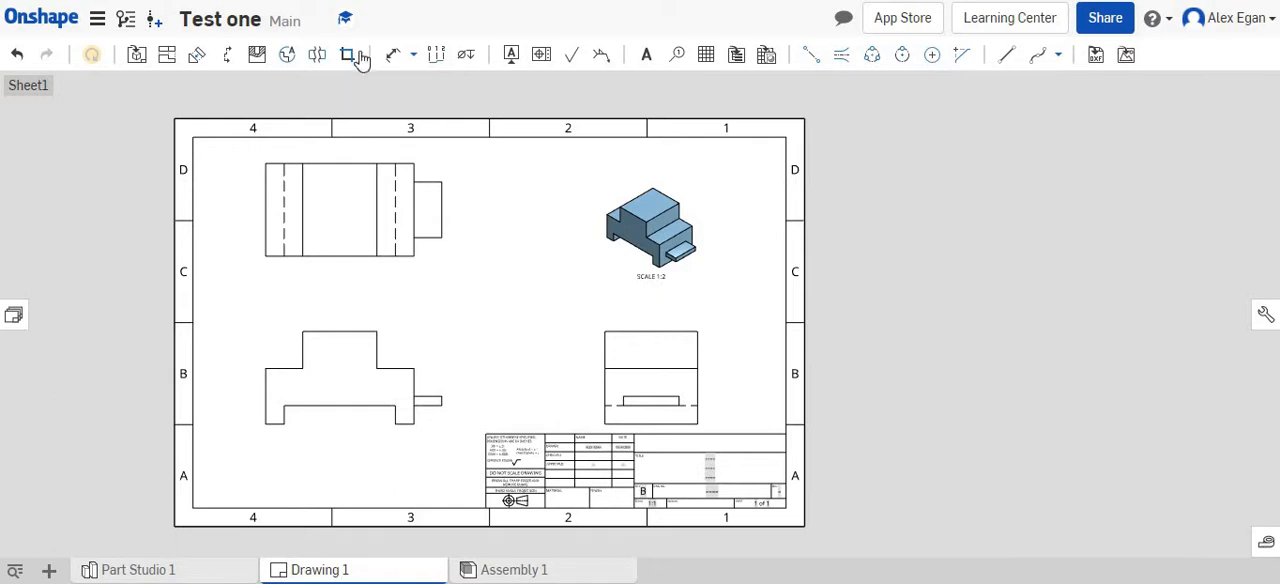
{"action": "left_click", "coordinate": [393, 56]}
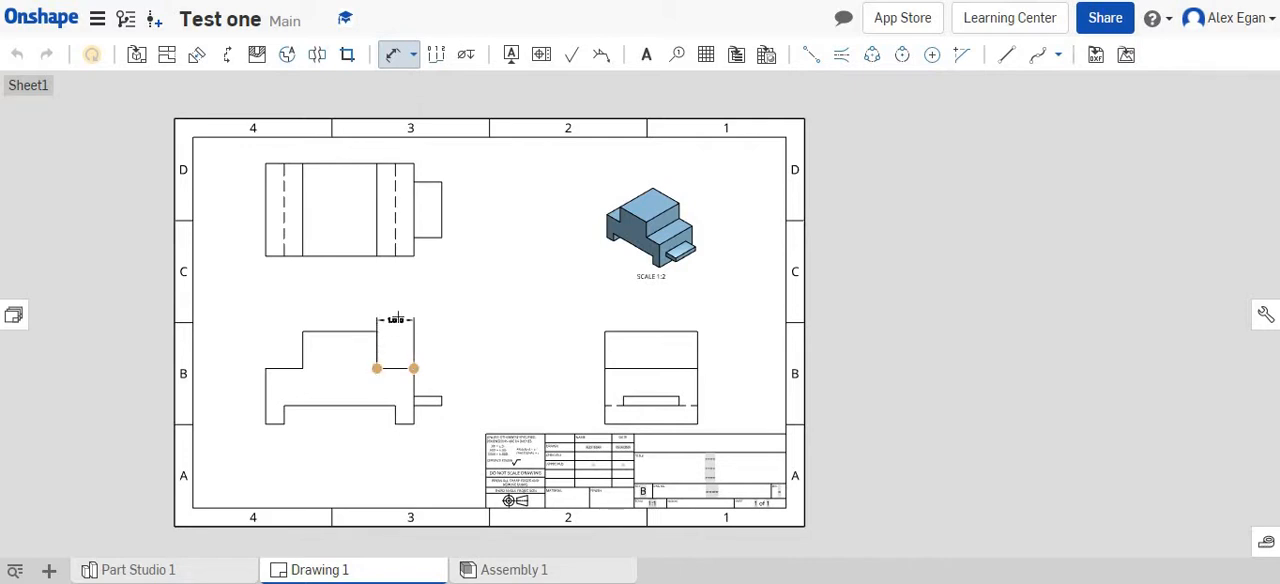
{"action": "left_click", "coordinate": [398, 318]}
{"action": "scroll", "coordinate": [337, 349], "scroll_direction": "up", "scroll_amount": 1}
{"action": "scroll", "coordinate": [337, 349], "scroll_direction": "up", "scroll_amount": 2}
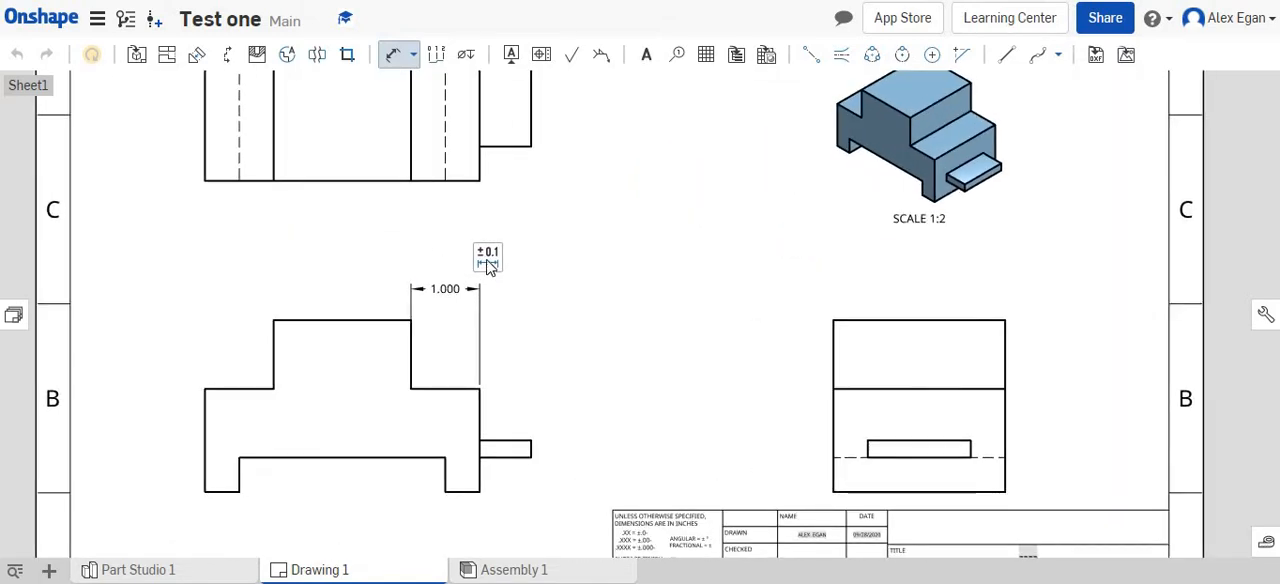
{"action": "left_click", "coordinate": [488, 254]}
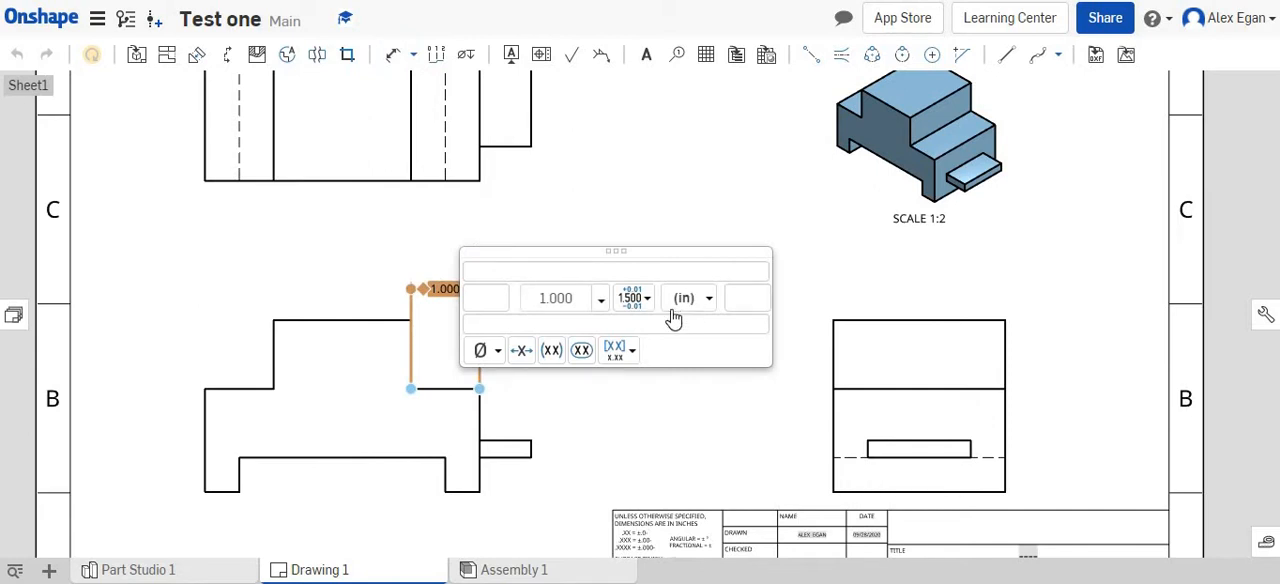
{"action": "left_click", "coordinate": [613, 184]}
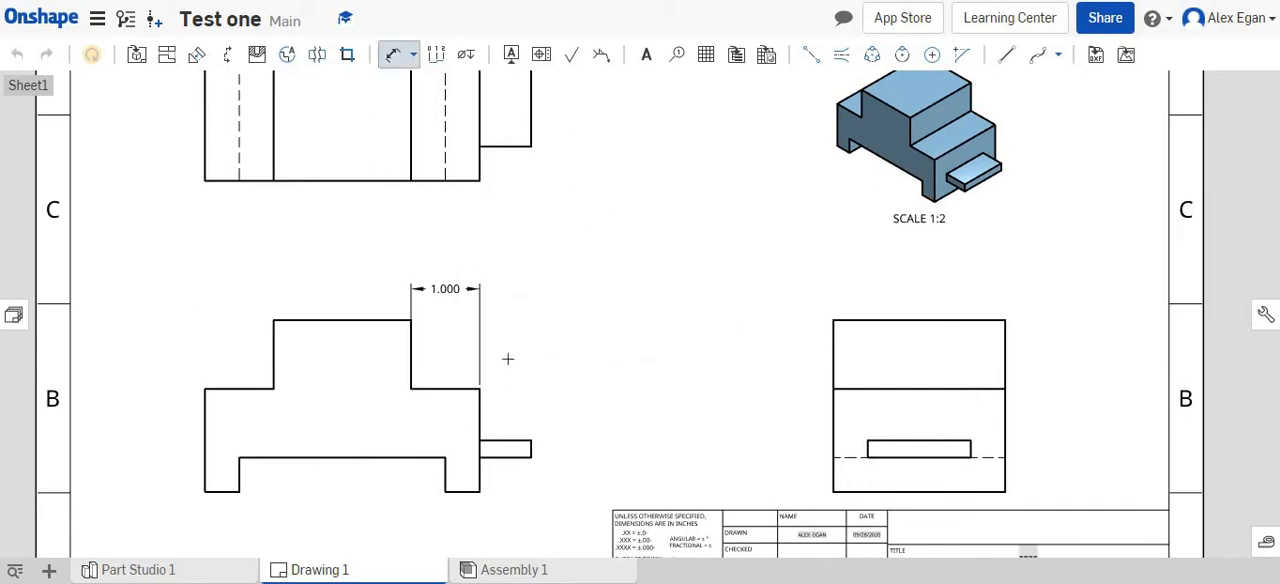
- Dimension the width of the raised block's top edge in the front view, aligned with the right-hand step's dimension
{"action": "left_click", "coordinate": [340, 328]}
{"action": "left_click", "coordinate": [393, 321]}
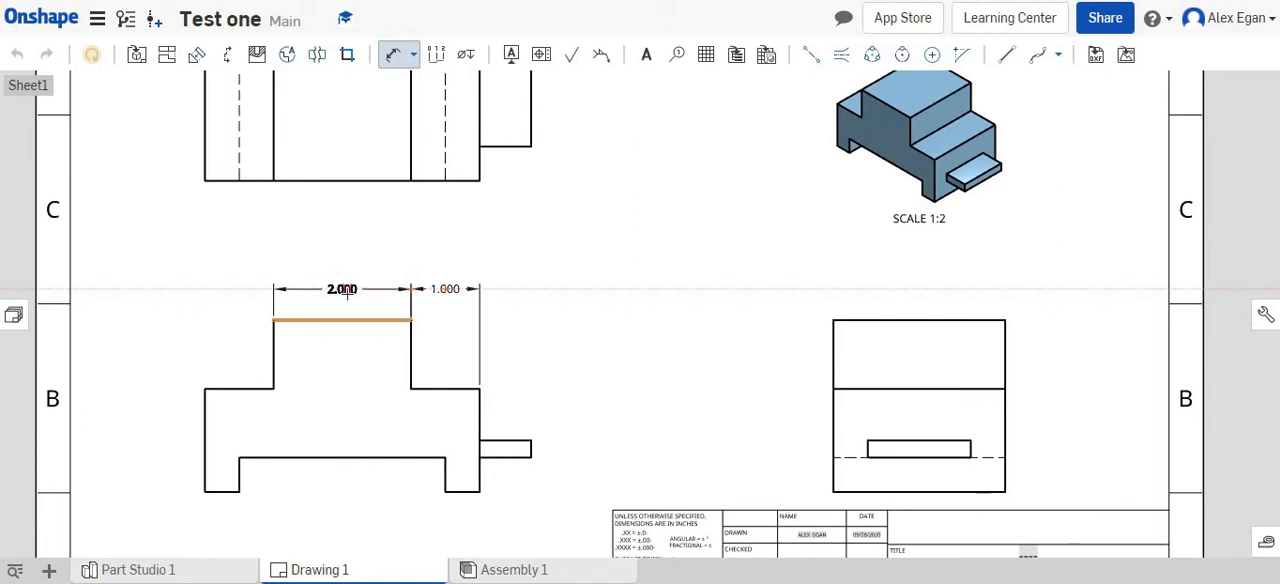
{"action": "left_click", "coordinate": [352, 292]}
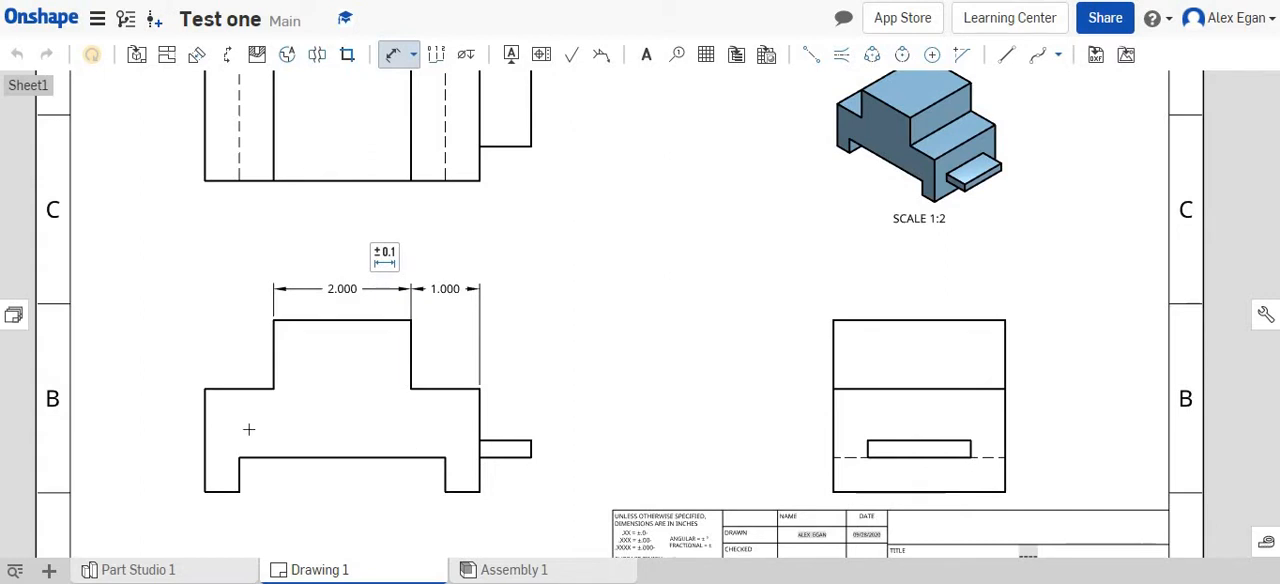
- Dimension the width of the front view's left-hand step, in line with the two existing dimensions
{"action": "left_click", "coordinate": [244, 389]}
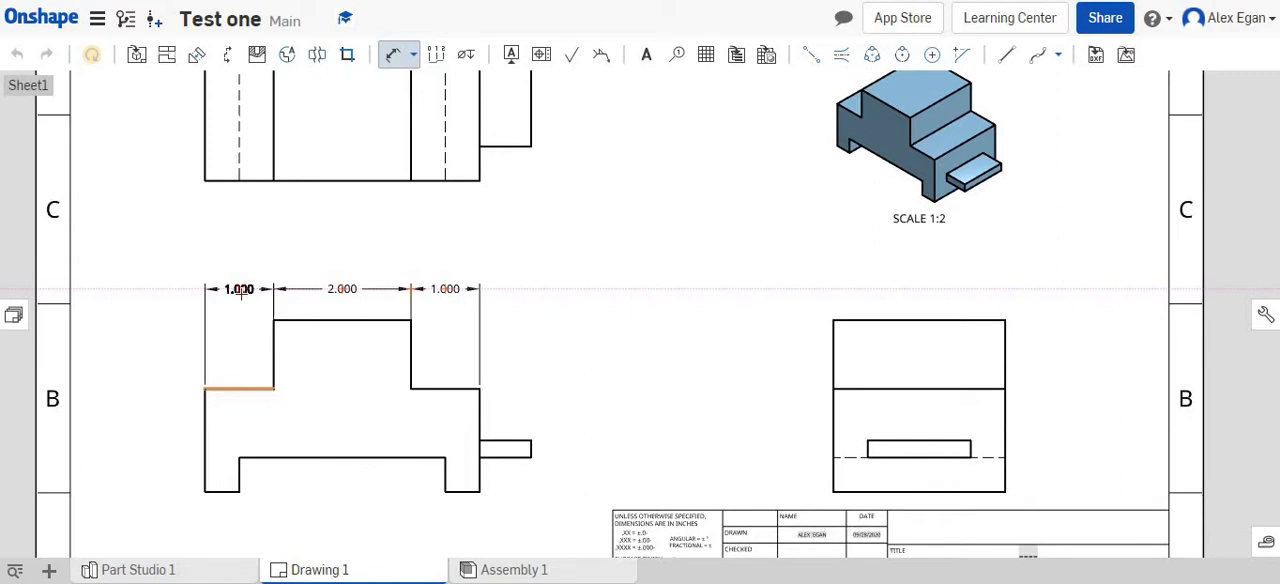
{"action": "left_click", "coordinate": [233, 366]}
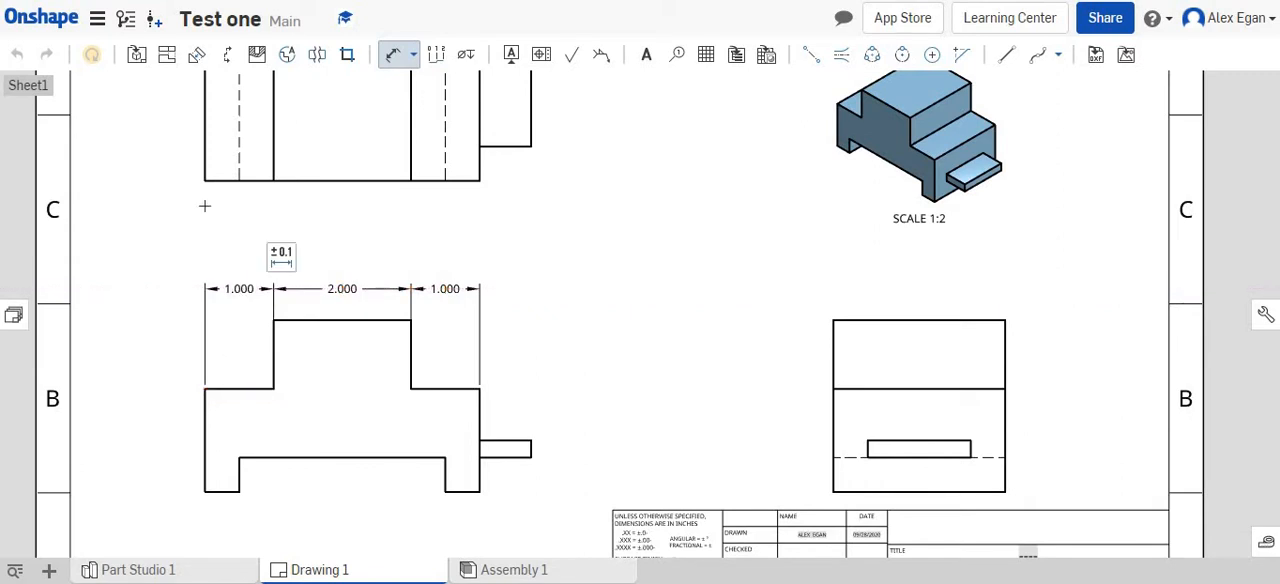
{"action": "left_click", "coordinate": [232, 292]}
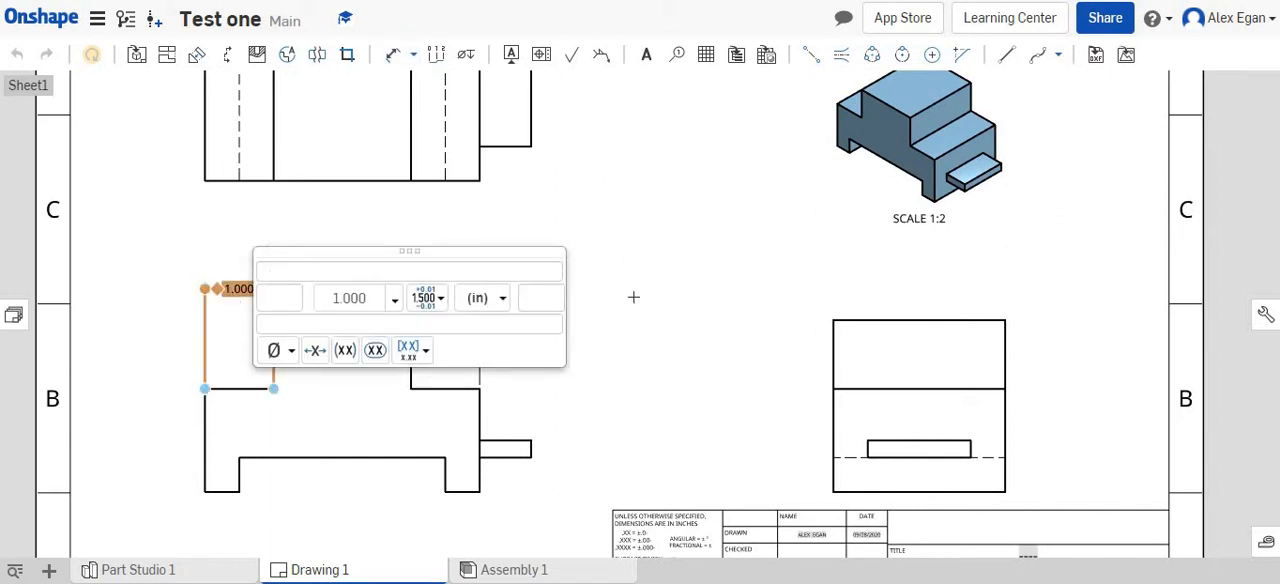
{"action": "key", "text": "d"}
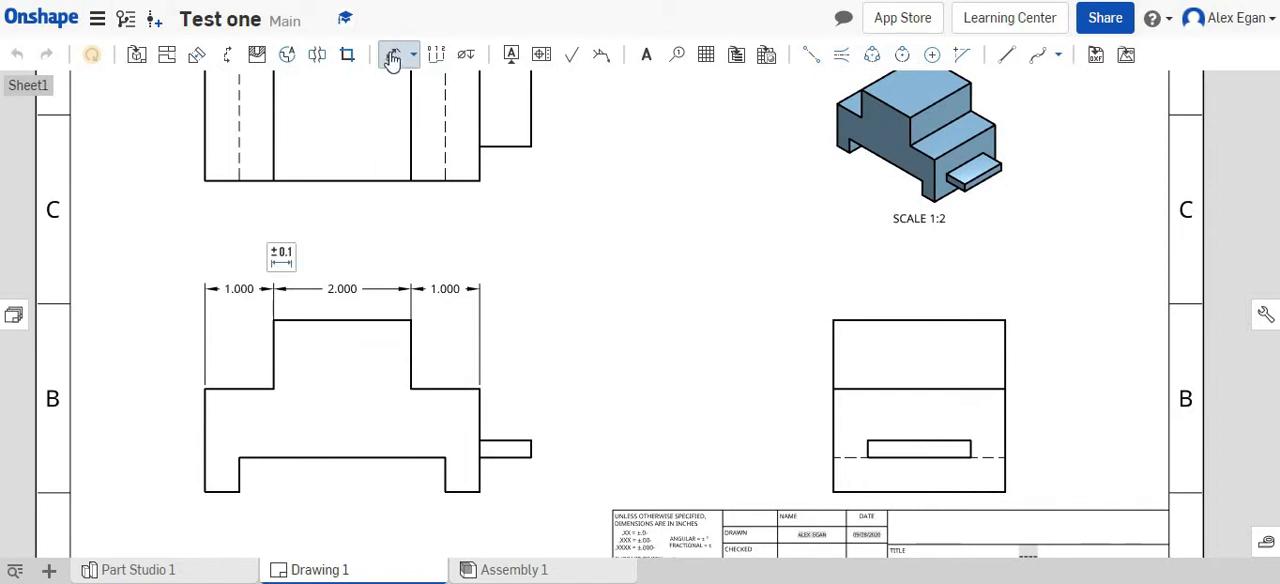
- Delete the width dimension of the front view's left-hand step
{"action": "left_click", "coordinate": [235, 290]}
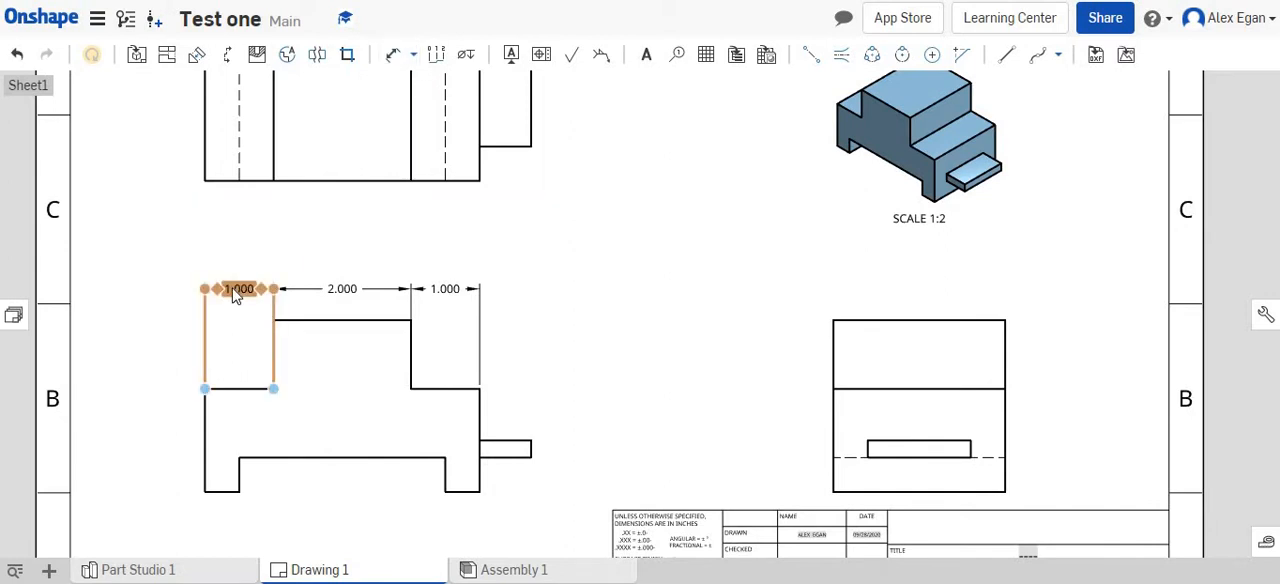
{"action": "key", "text": "Delete"}
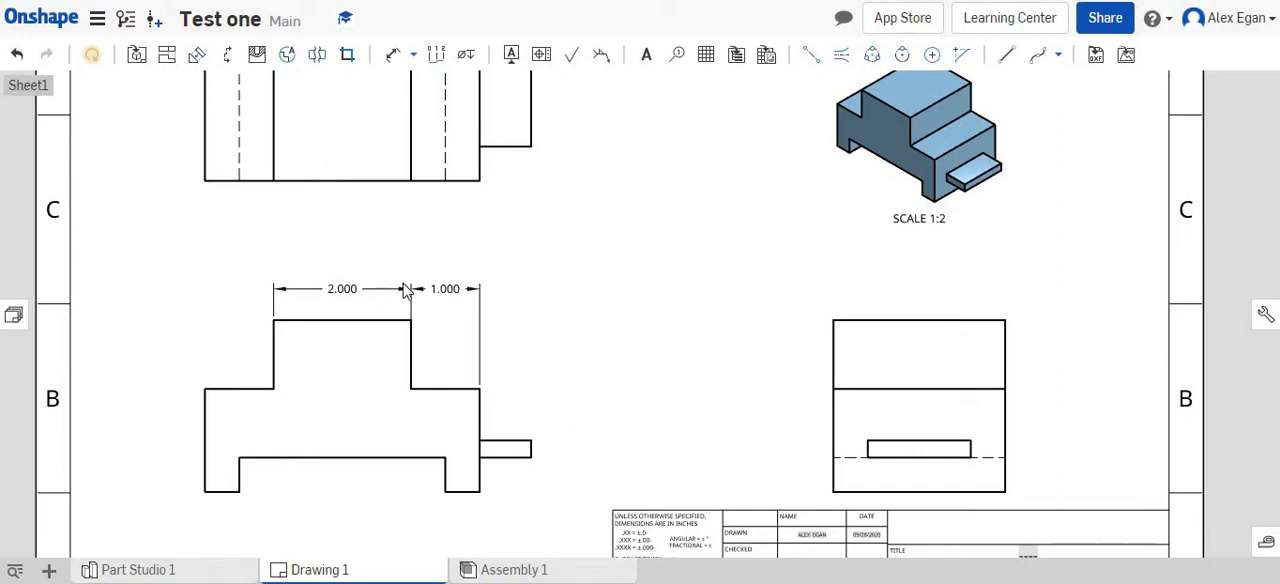
{"action": "left_click", "coordinate": [292, 288]}
{"action": "left_click", "coordinate": [397, 122]}
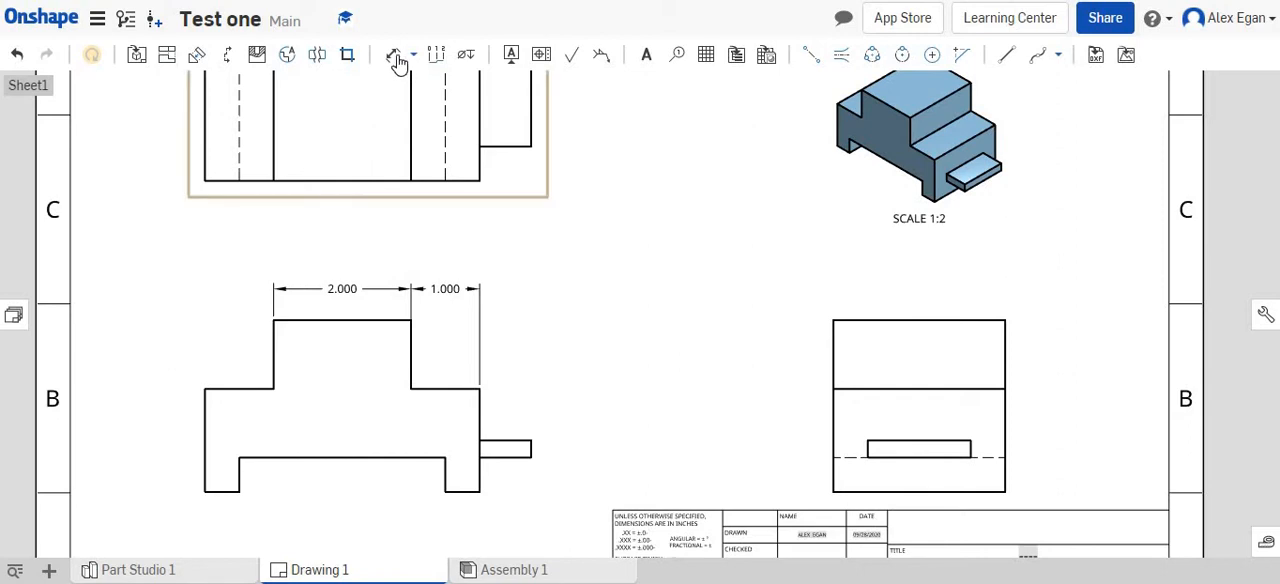
- Dimension the body's overall width between the outer corners of both steps, placing it above the shorter dimensions in the front view
{"action": "left_click", "coordinate": [393, 54]}
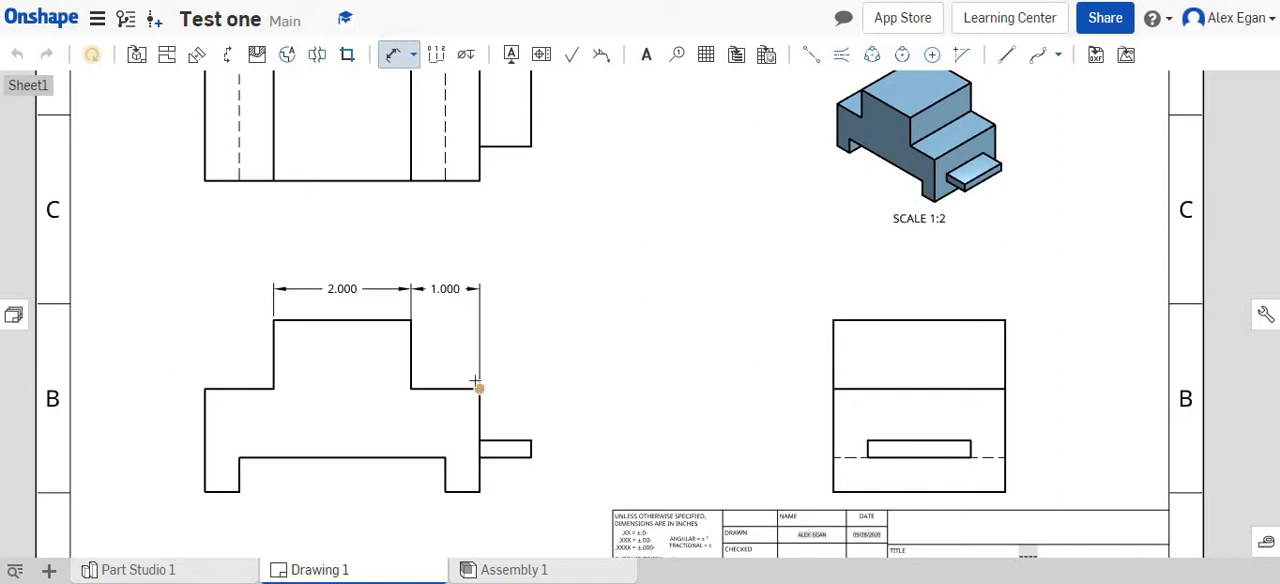
{"action": "left_click", "coordinate": [203, 389]}
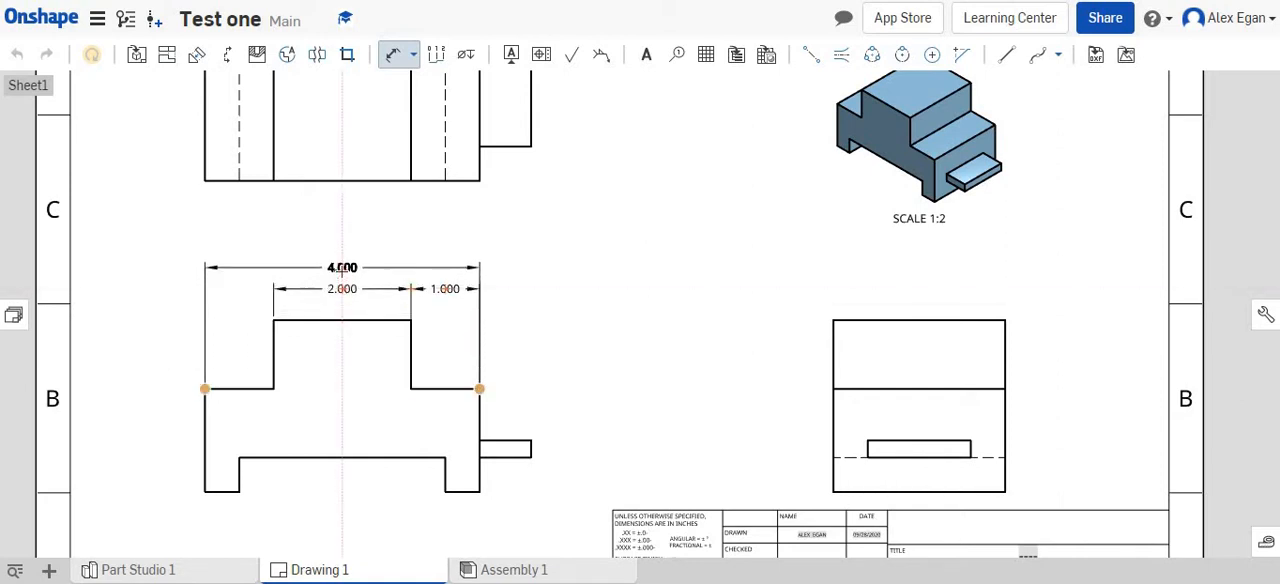
{"action": "left_click", "coordinate": [341, 267]}
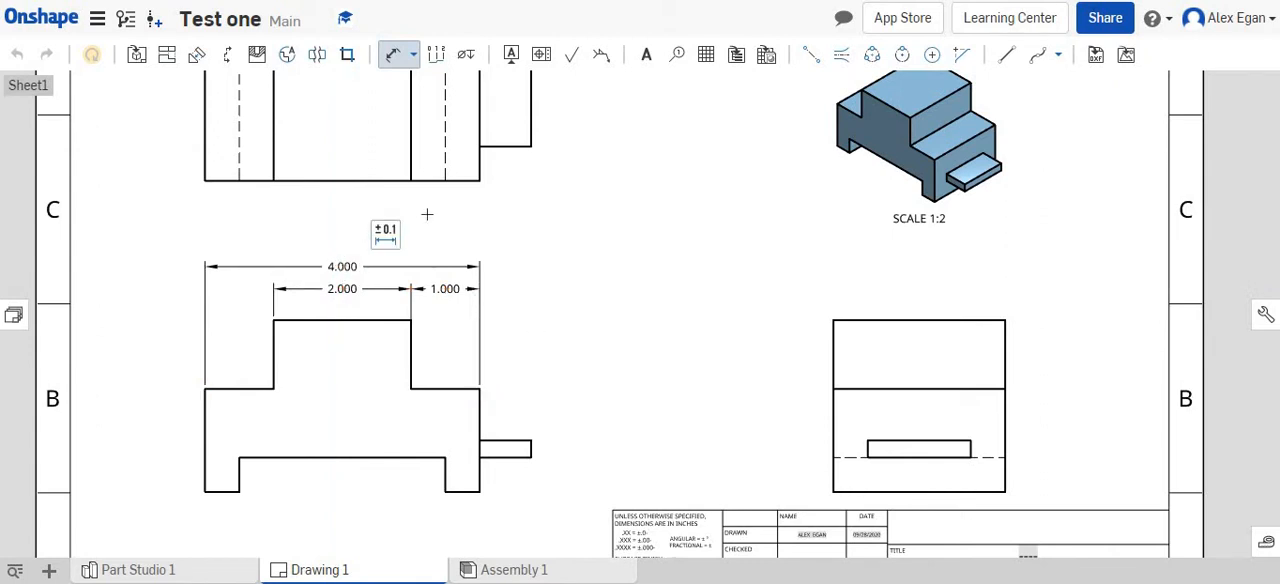
{"action": "left_click", "coordinate": [390, 55]}
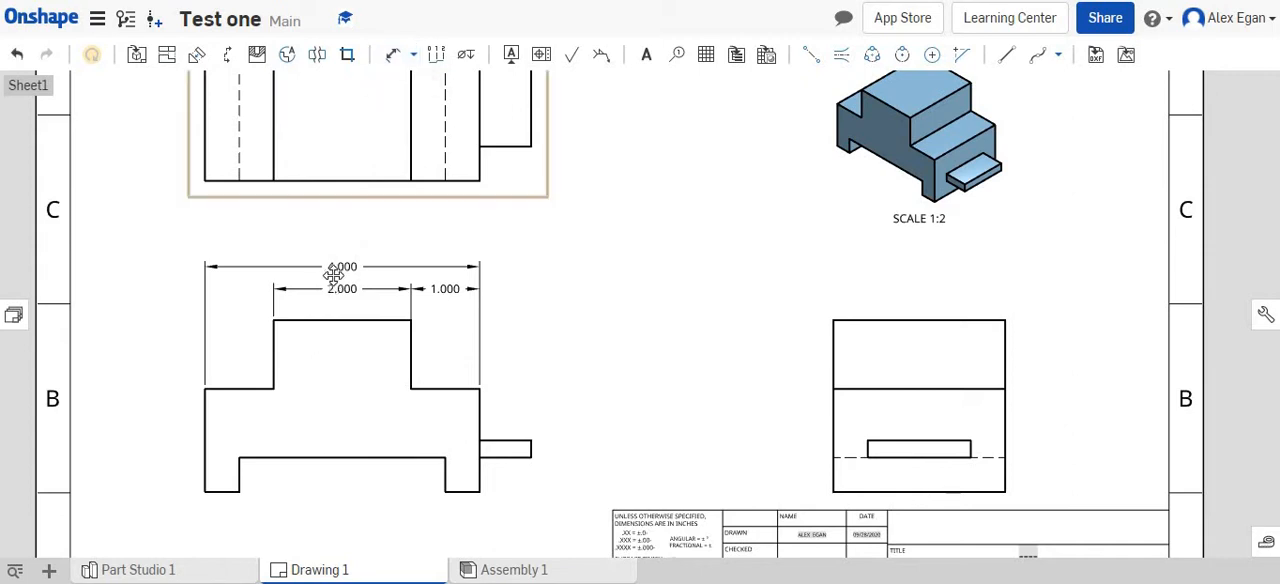
- Move the overall width dimension below the two shorter dimensions and back to its place above them
{"action": "left_click_drag", "start_coordinate": [333, 292], "coordinate": [346, 318]}
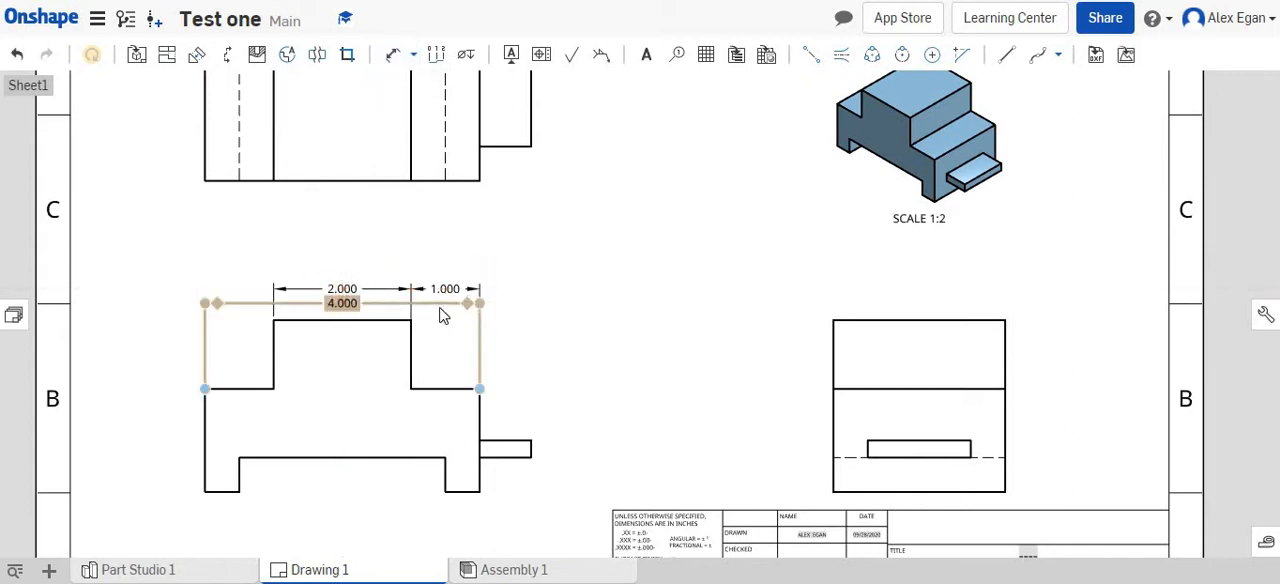
{"action": "left_click", "coordinate": [641, 226]}
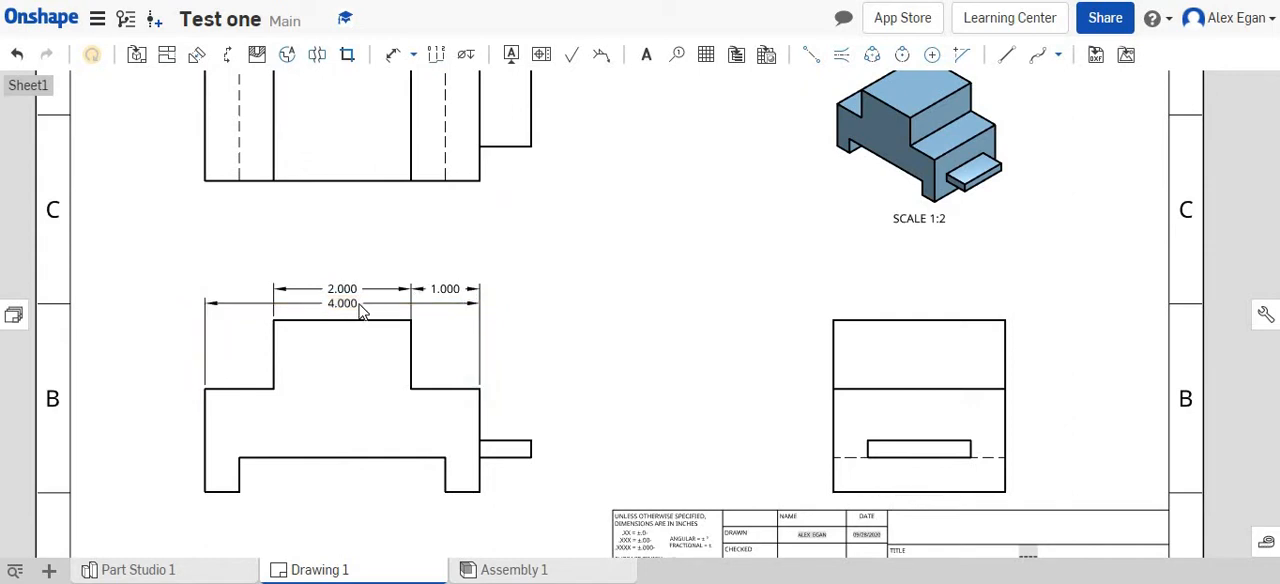
{"action": "left_click", "coordinate": [361, 302]}
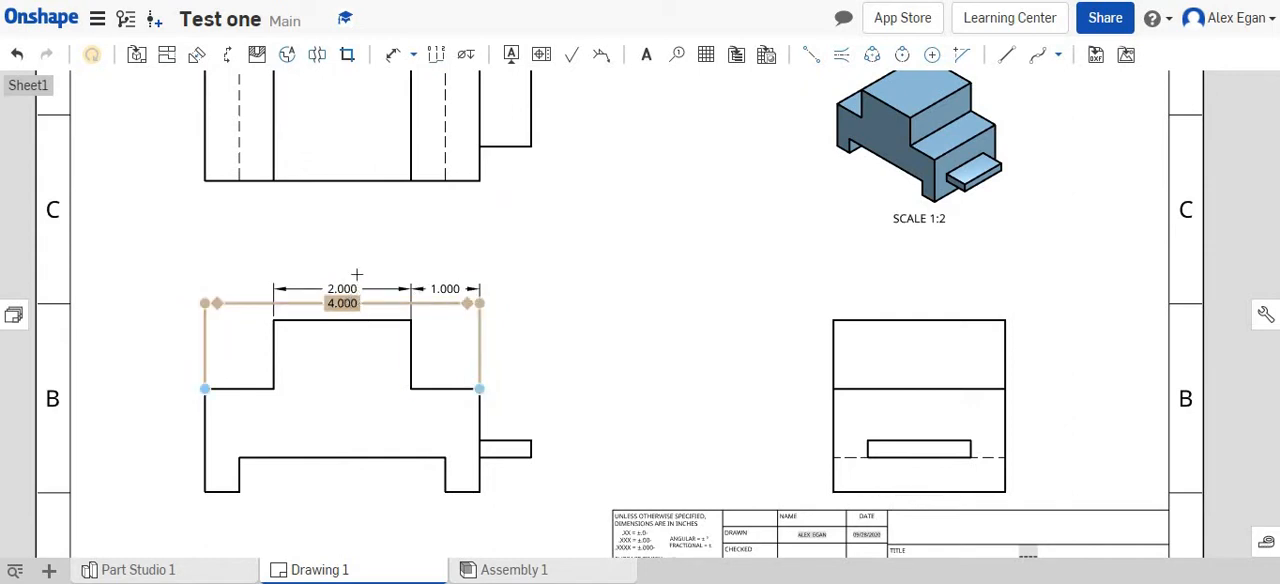
{"action": "left_click_drag", "start_coordinate": [357, 274], "coordinate": [343, 270]}
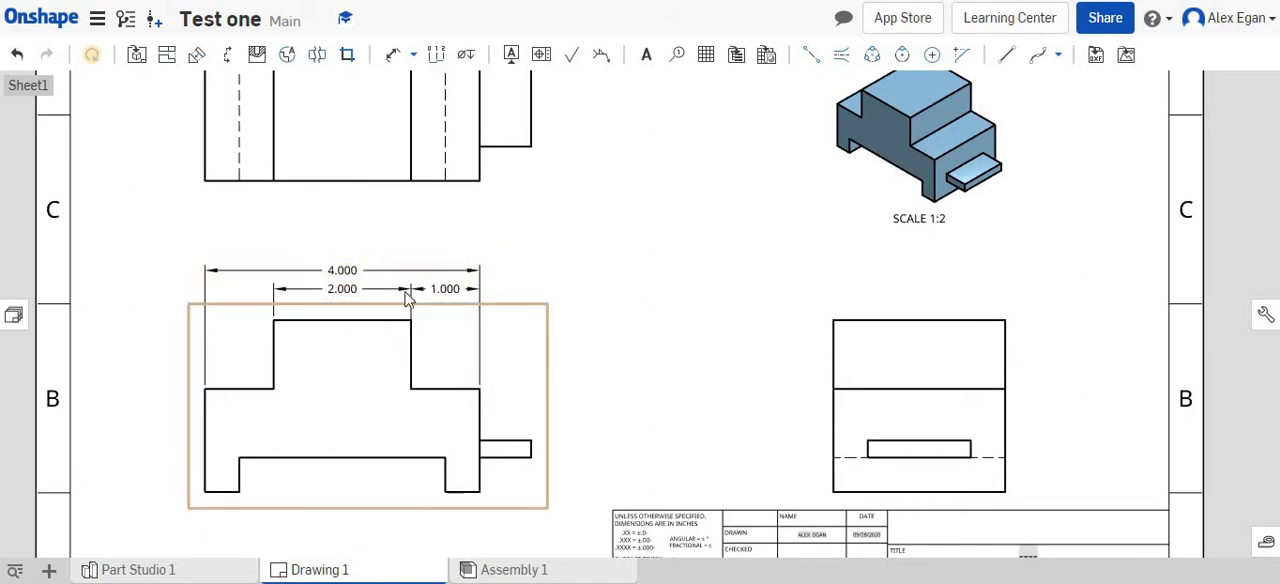
{"action": "left_click", "coordinate": [443, 288]}
{"action": "left_click", "coordinate": [335, 291]}
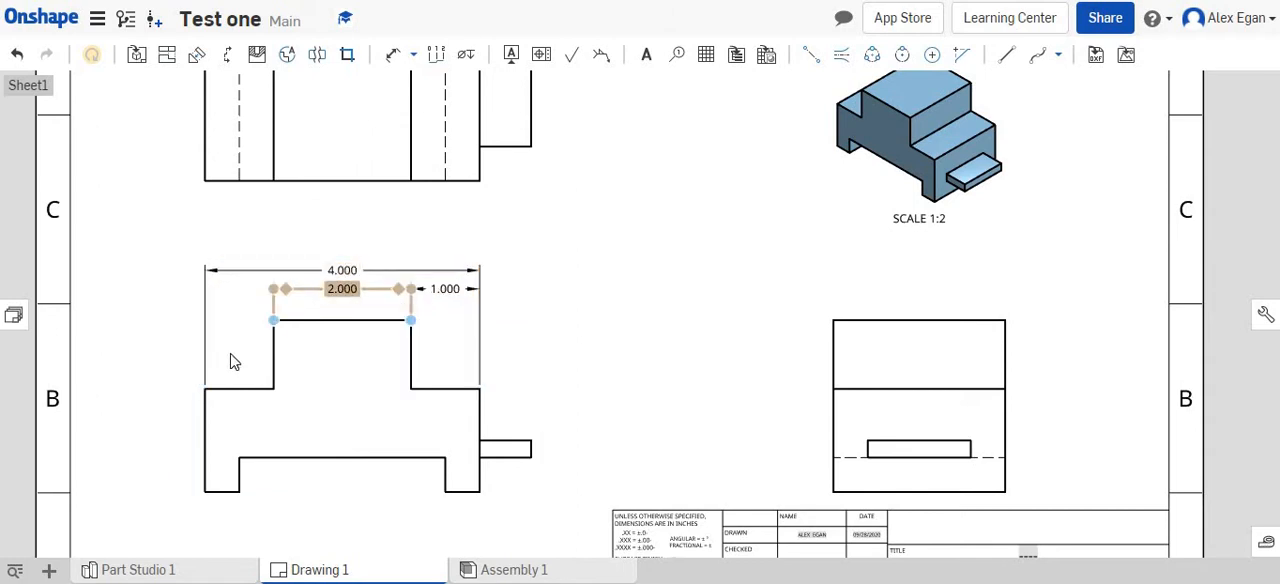
{"action": "left_click", "coordinate": [231, 404]}
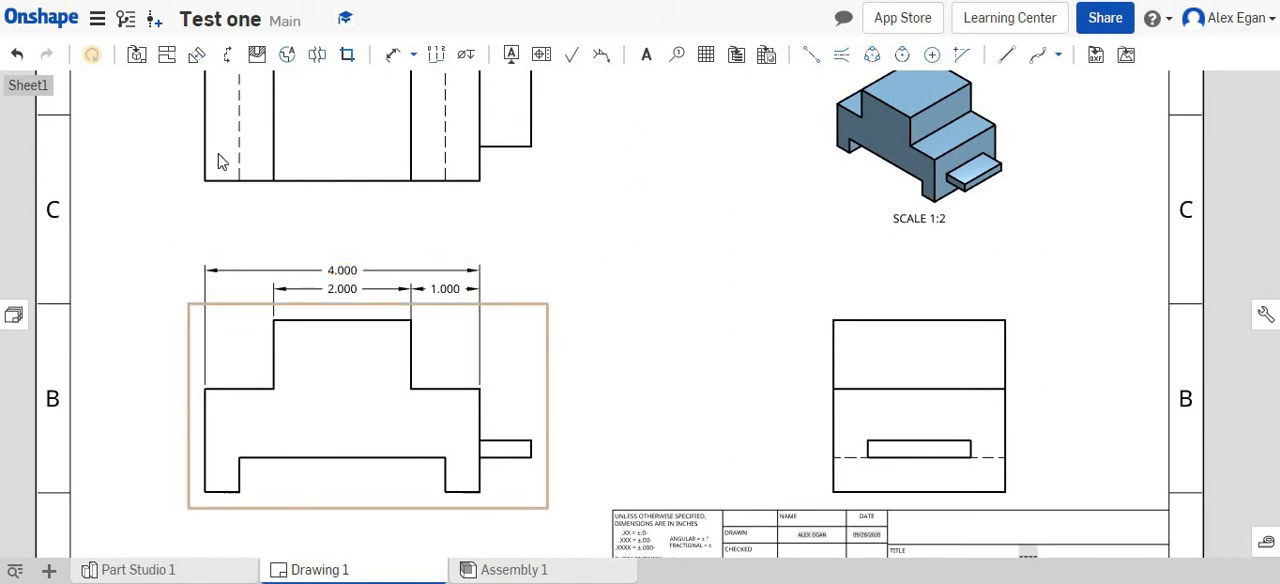
- Dimension the front view's step height and overall height from the base, stacked beside the tab with the overall height outermost
{"action": "left_click", "coordinate": [394, 57]}
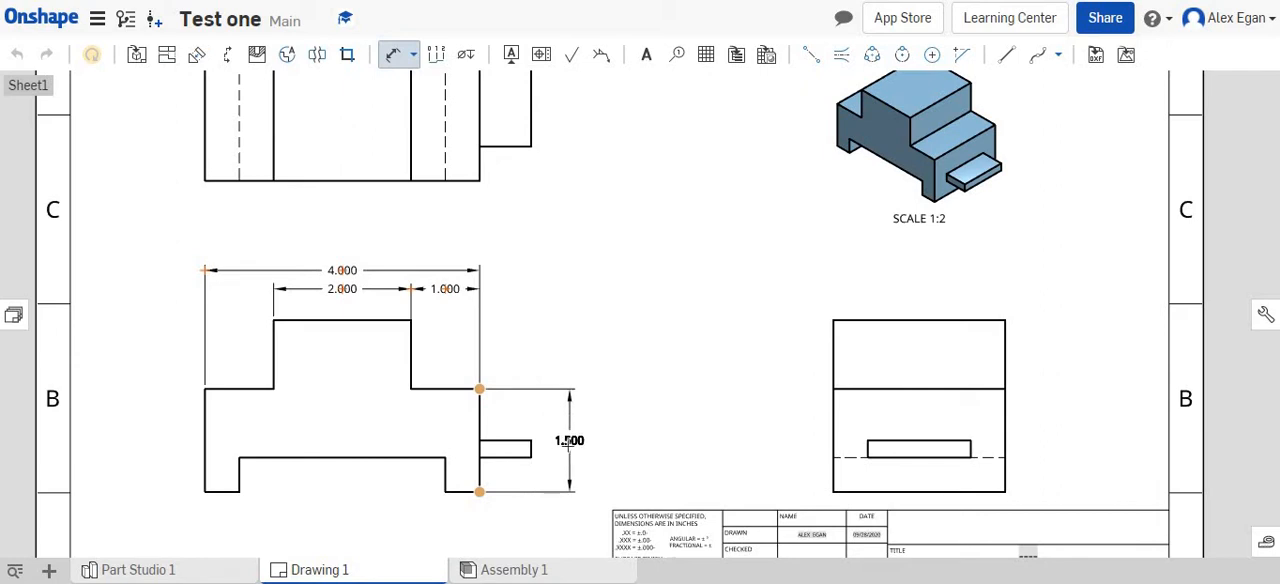
{"action": "left_click", "coordinate": [566, 444]}
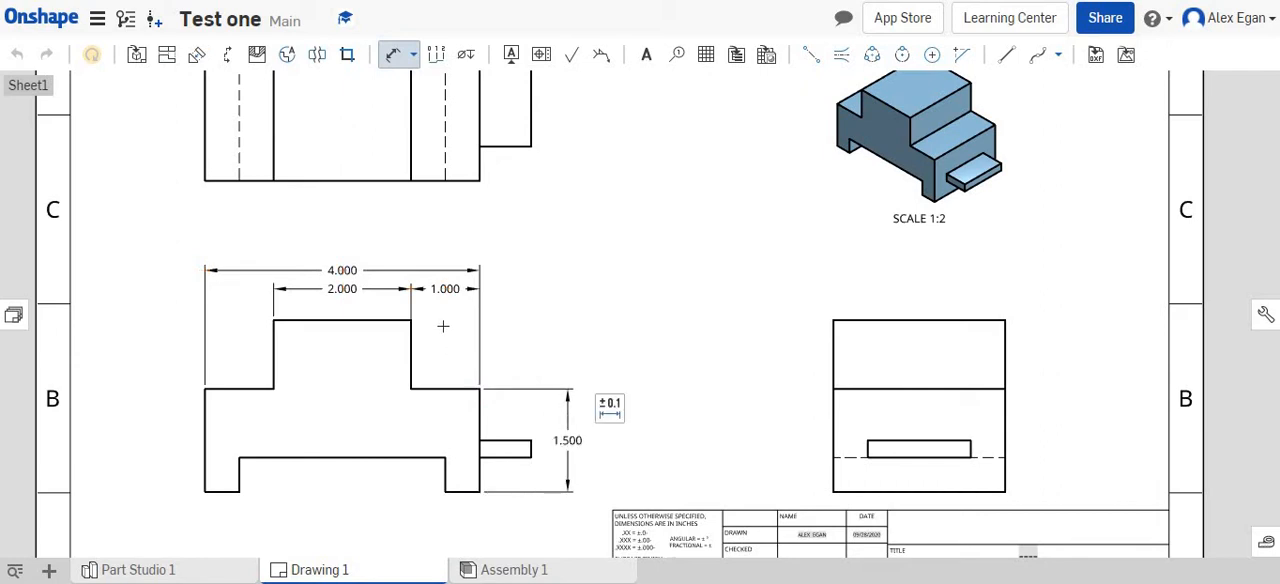
{"action": "left_click", "coordinate": [410, 388]}
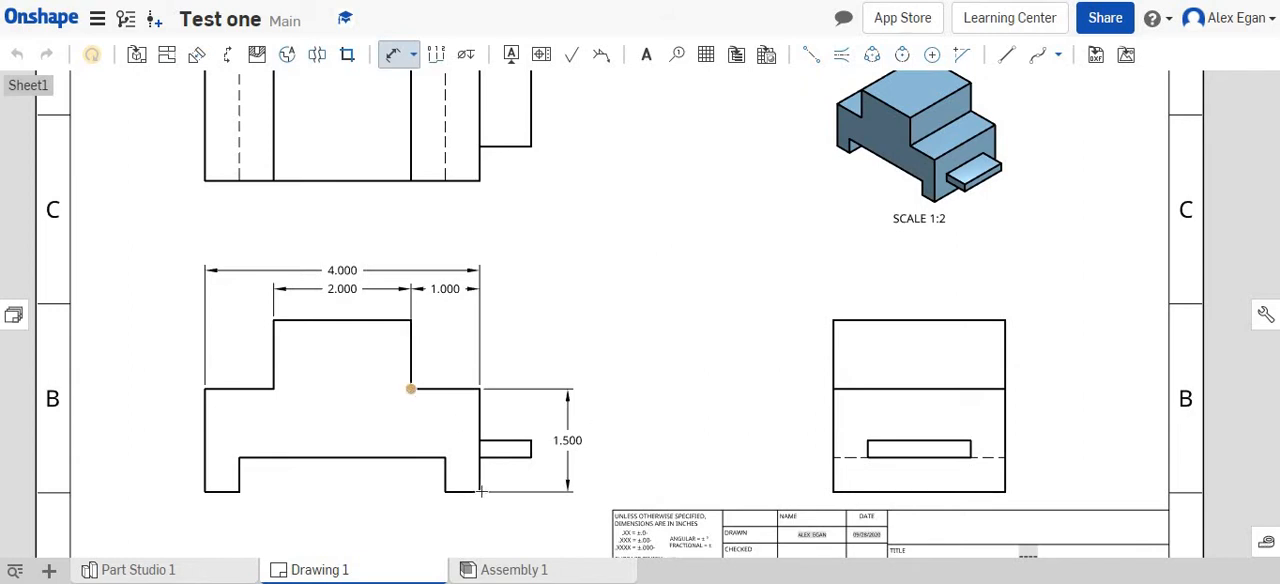
{"action": "left_click", "coordinate": [479, 490]}
{"action": "left_click", "coordinate": [608, 421]}
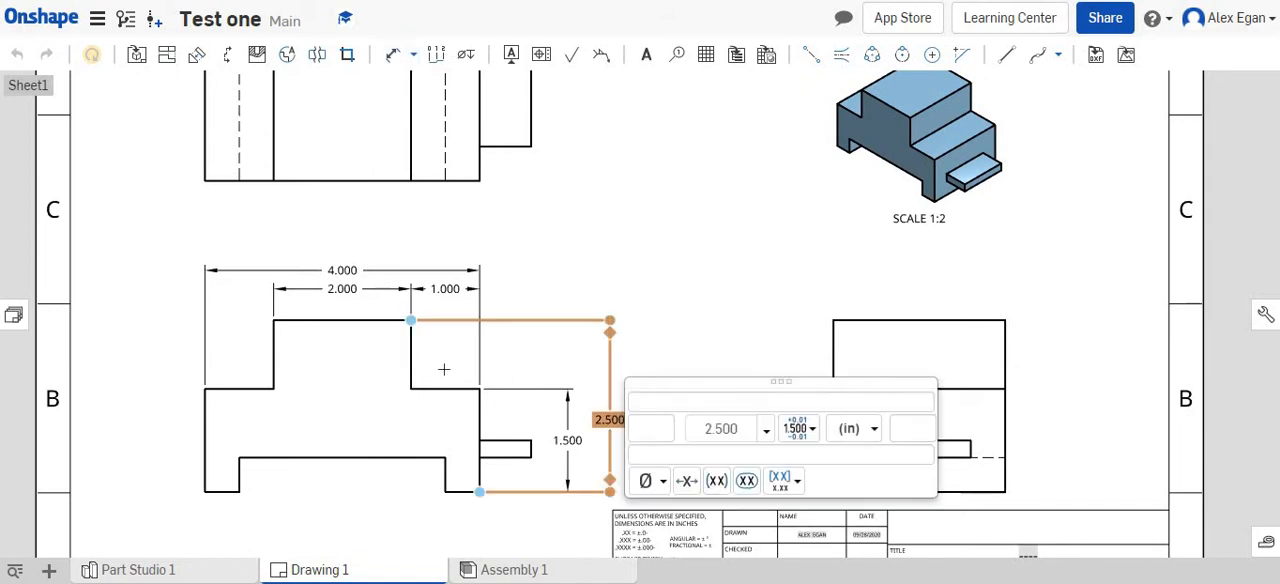
{"action": "left_click", "coordinate": [480, 410]}
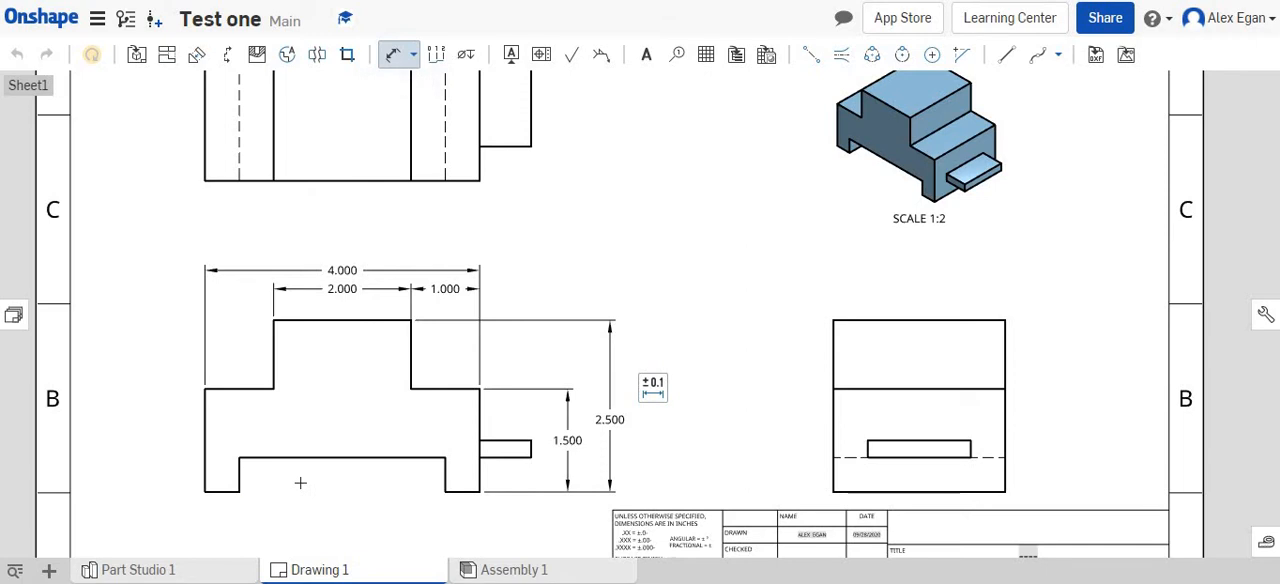
- Dimension the width of the raised middle block between its two solid lines, placing it just below the top view
{"action": "scroll", "coordinate": [300, 483], "scroll_direction": "down", "scroll_amount": 3}
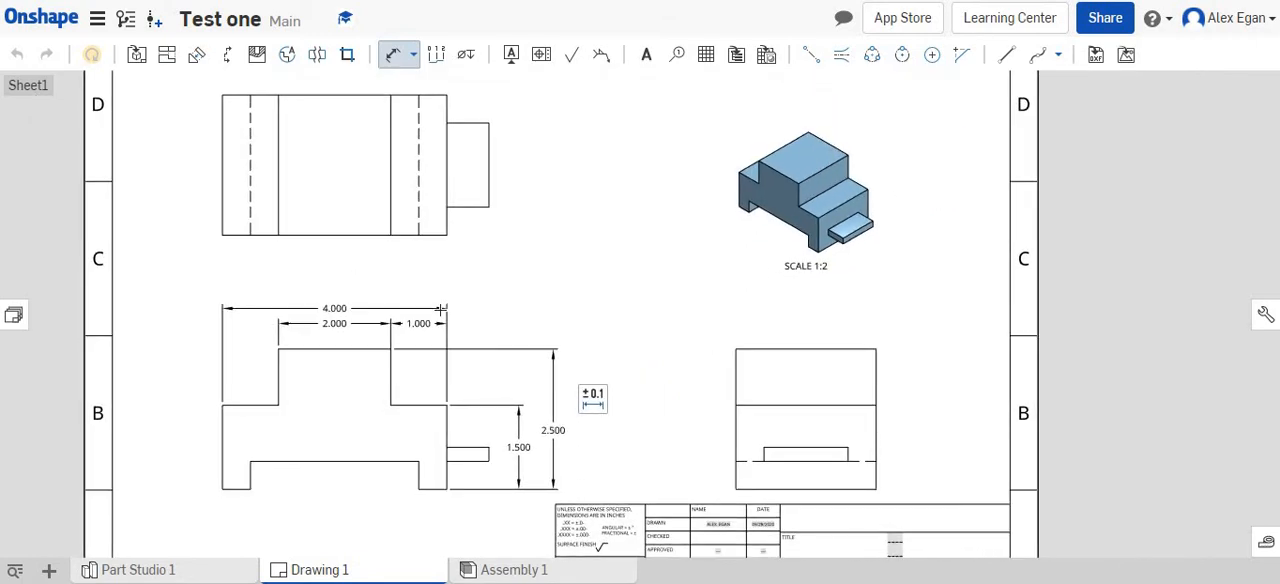
{"action": "scroll", "coordinate": [431, 409], "scroll_direction": "down", "scroll_amount": 3}
{"action": "scroll", "coordinate": [420, 455], "scroll_direction": "up", "scroll_amount": 2}
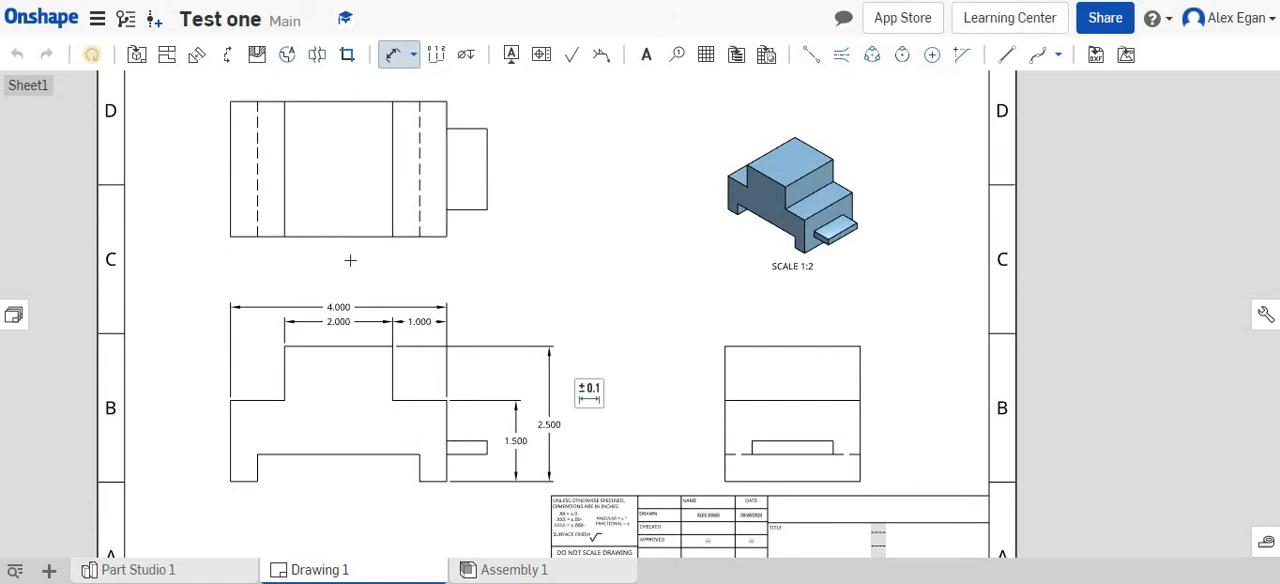
{"action": "scroll", "coordinate": [350, 260], "scroll_direction": "up", "scroll_amount": 2}
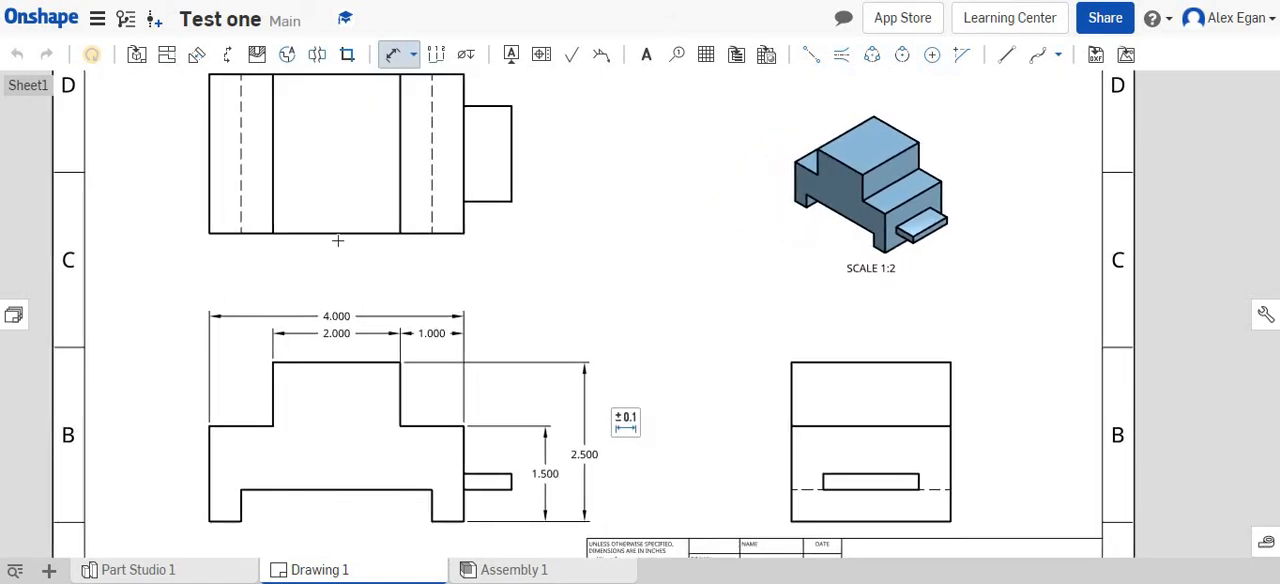
{"action": "left_click", "coordinate": [399, 235]}
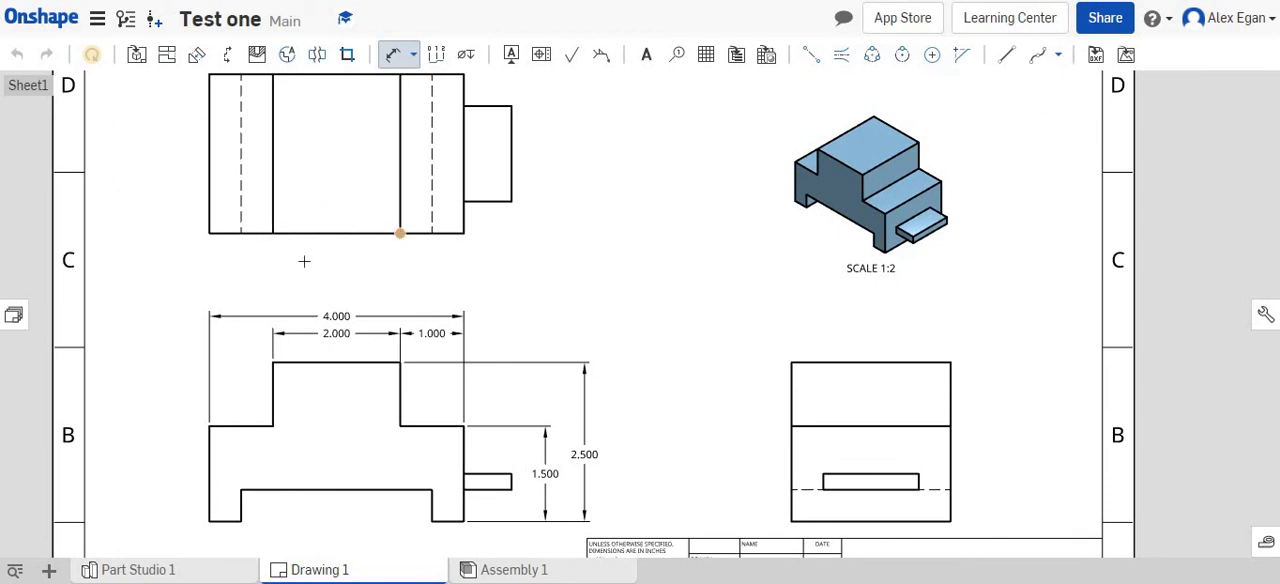
{"action": "left_click", "coordinate": [273, 234]}
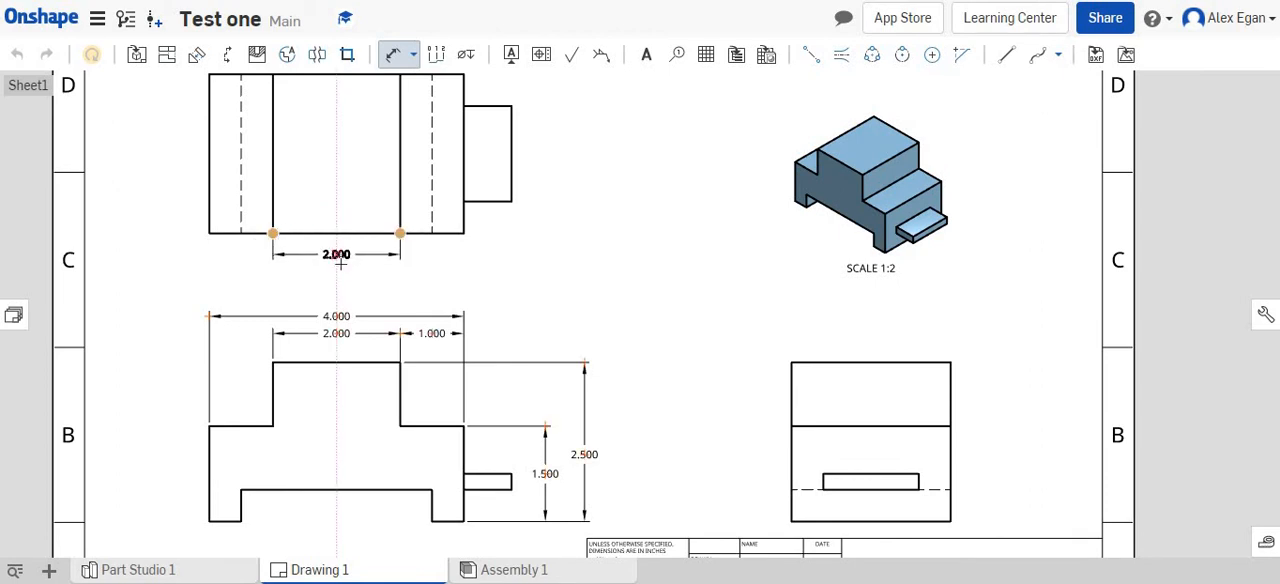
{"action": "left_click", "coordinate": [340, 260]}
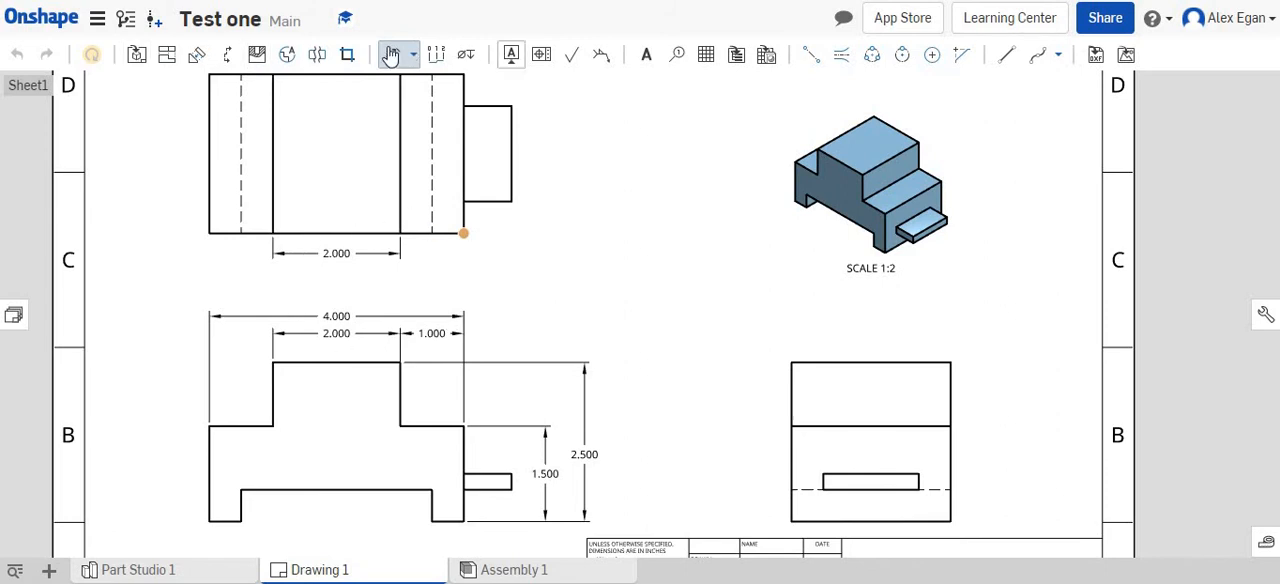
- Delete the raised block's width dimension below the top view
{"action": "key", "text": "Escape"}
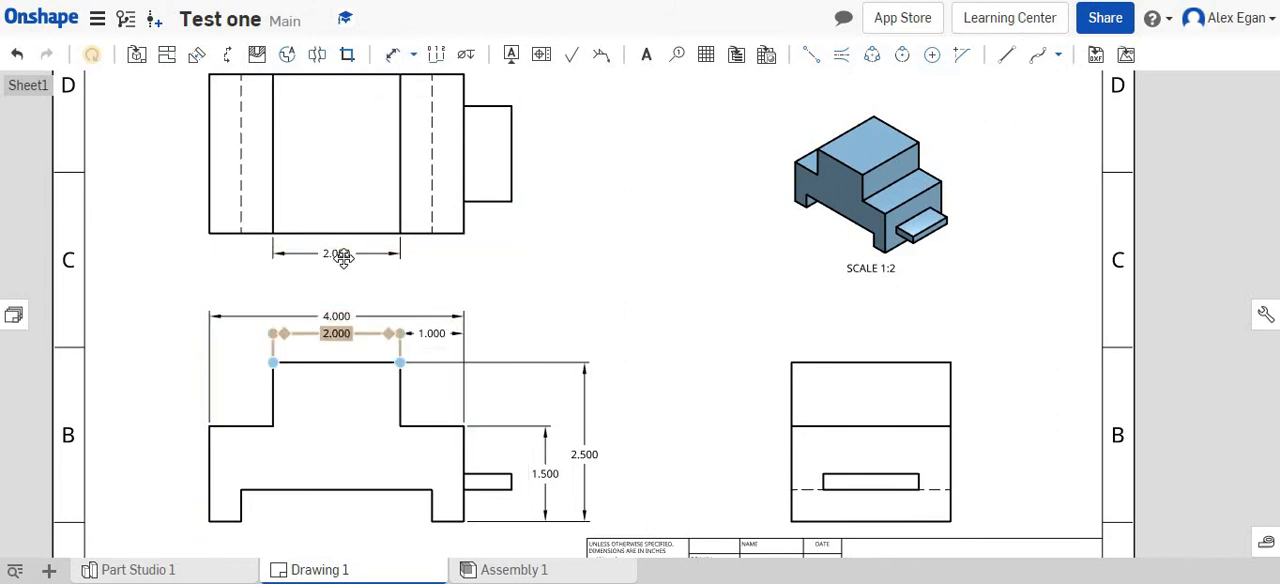
{"action": "left_click", "coordinate": [338, 254]}
{"action": "key", "text": "Delete"}
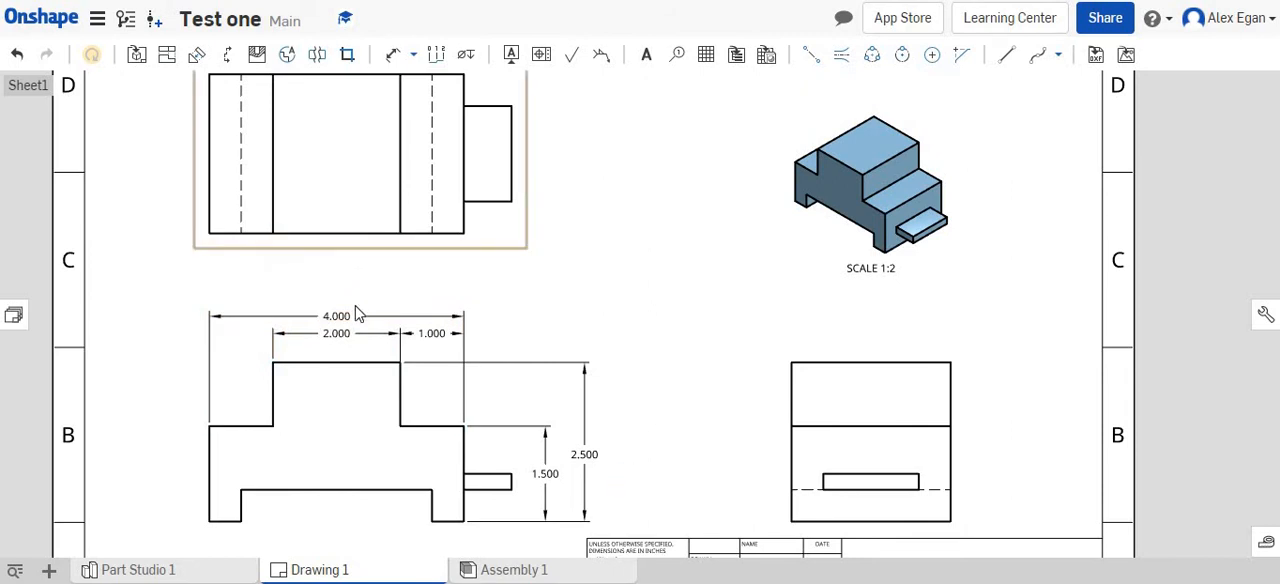
{"action": "left_click", "coordinate": [406, 365]}
{"action": "left_click", "coordinate": [403, 240]}
- Dimension the spacing between the top view's hidden lines and the width from the right hidden line to the body's edge, in one row below
{"action": "left_click", "coordinate": [391, 53]}
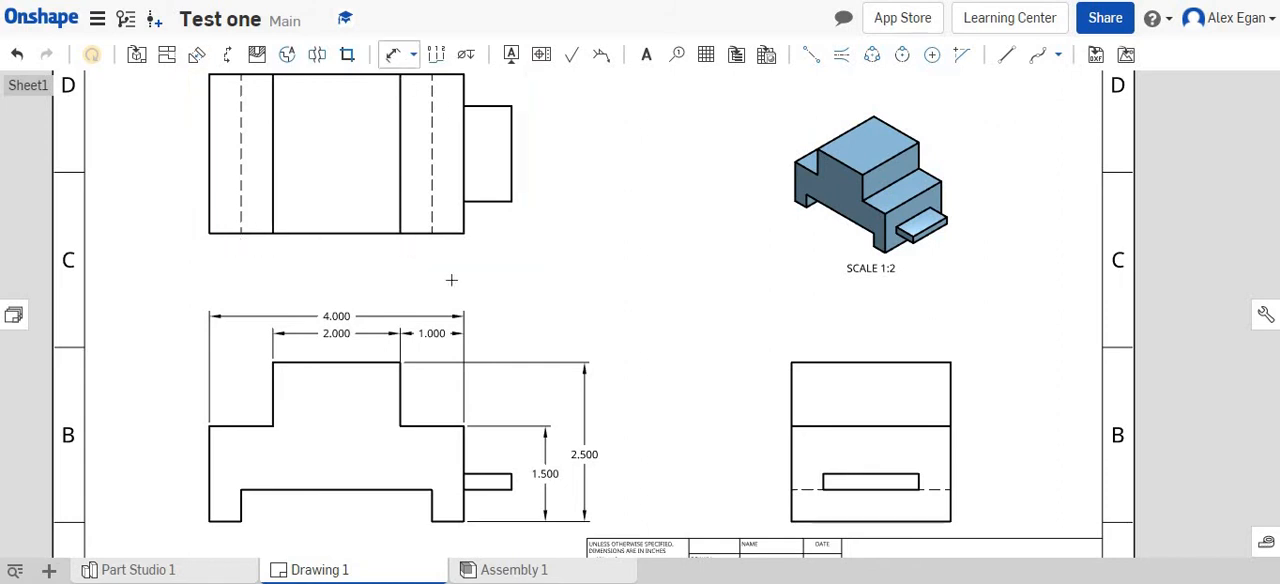
{"action": "left_click", "coordinate": [241, 234]}
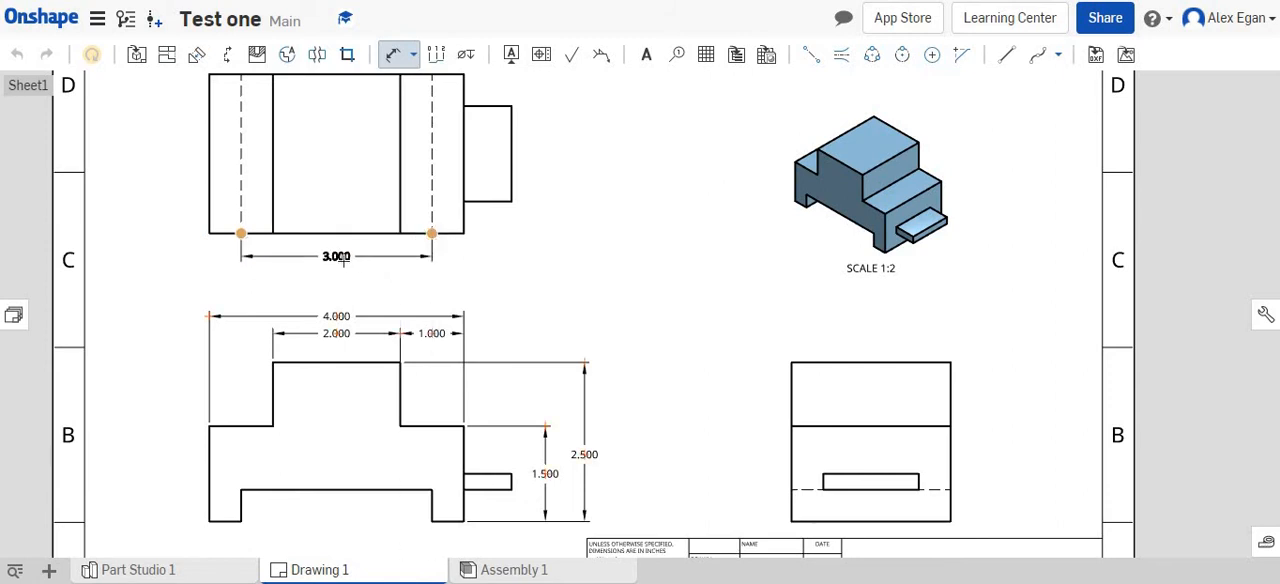
{"action": "left_click", "coordinate": [337, 256]}
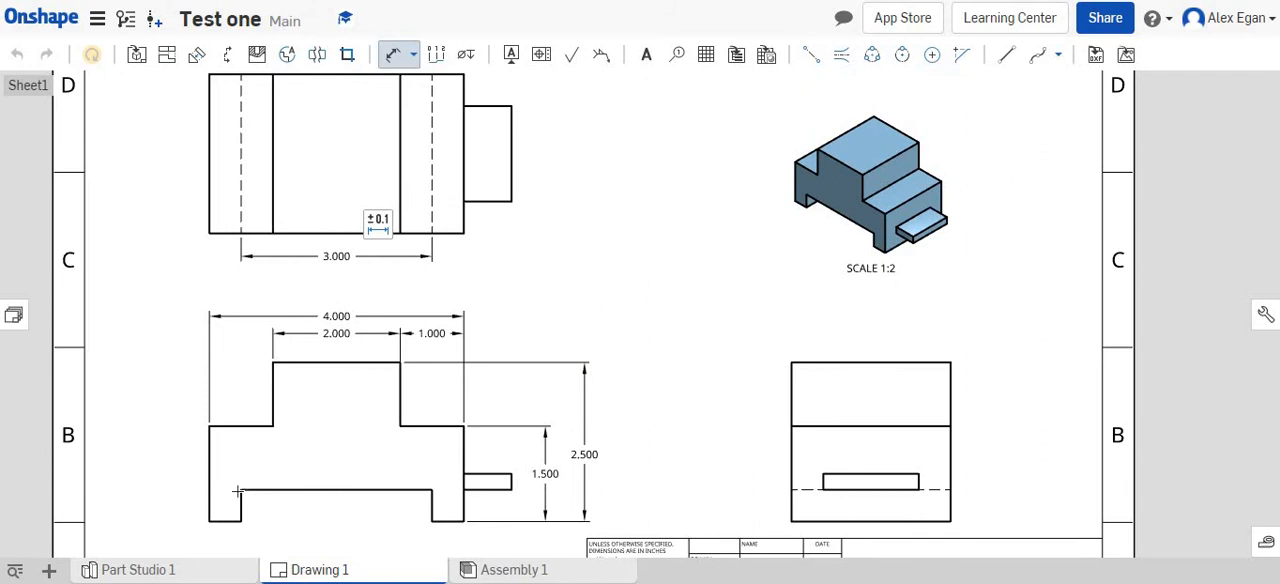
{"action": "left_click", "coordinate": [432, 489]}
{"action": "left_click", "coordinate": [464, 234]}
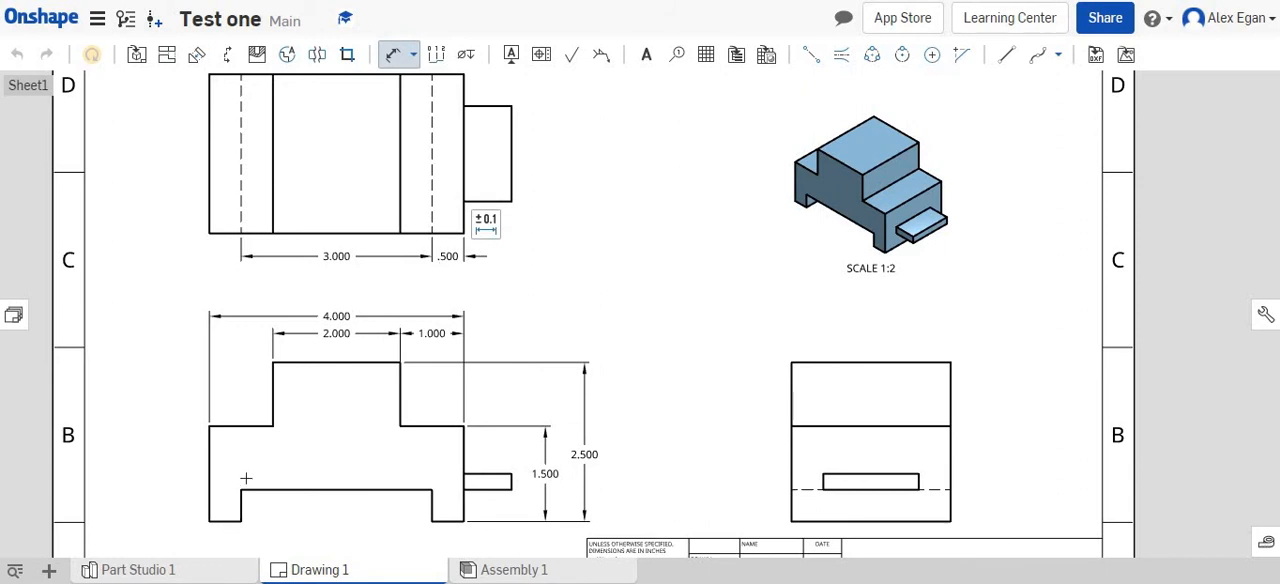
- Dimension the height of the front view's right foot, from the base to the underside of the body, placing it beside the view
{"action": "left_click", "coordinate": [463, 521]}
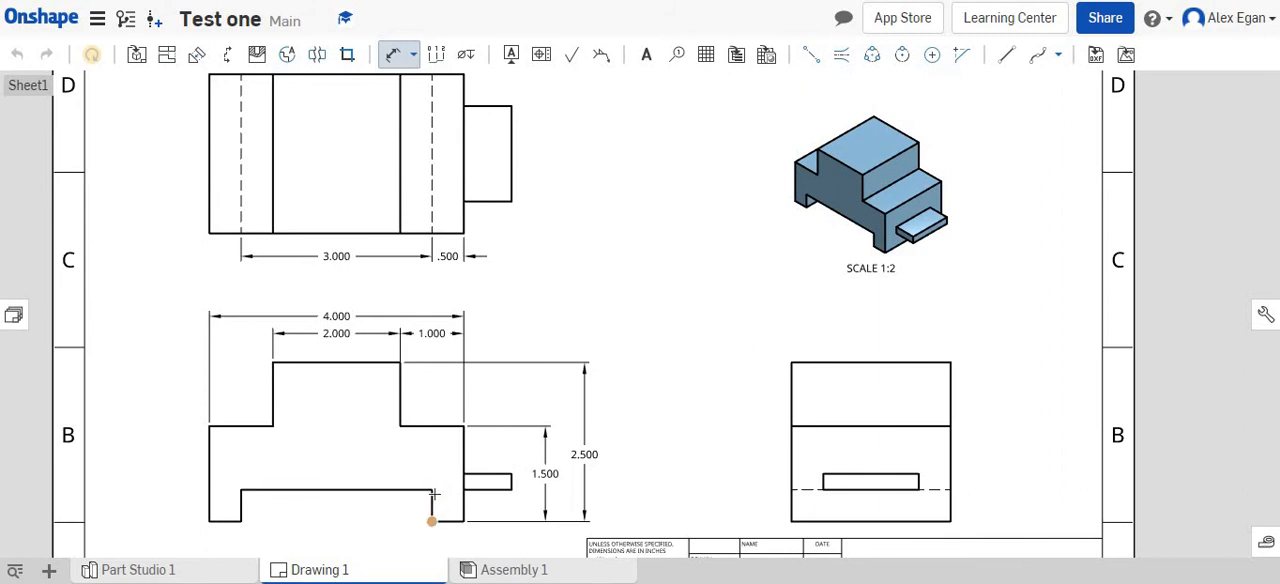
{"action": "left_click", "coordinate": [433, 494]}
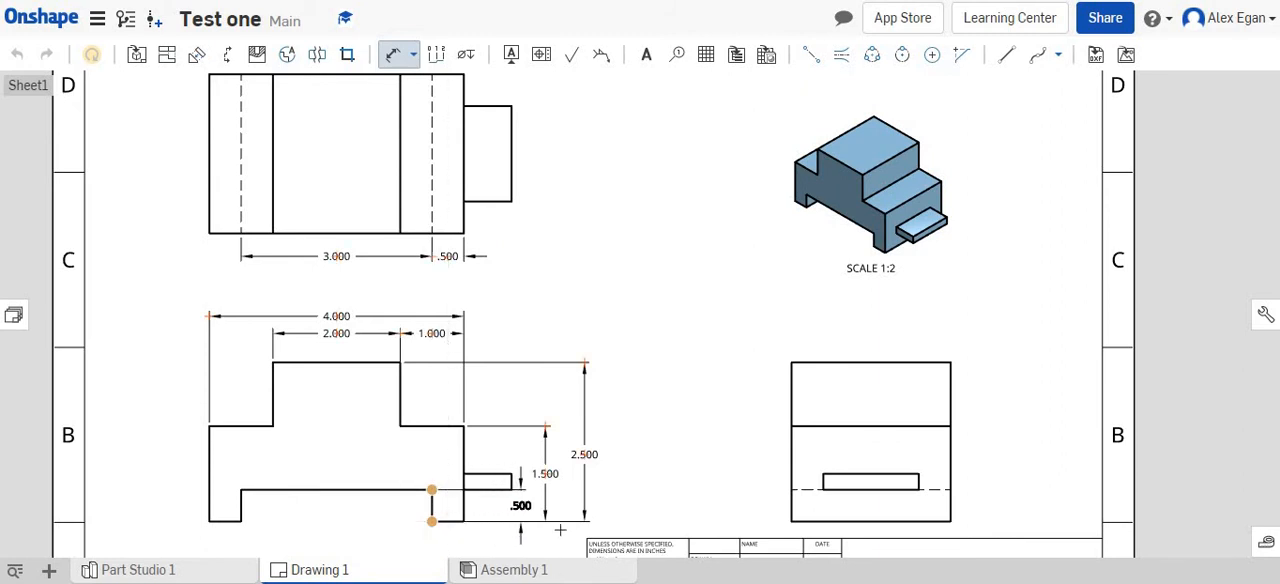
{"action": "left_click", "coordinate": [560, 530]}
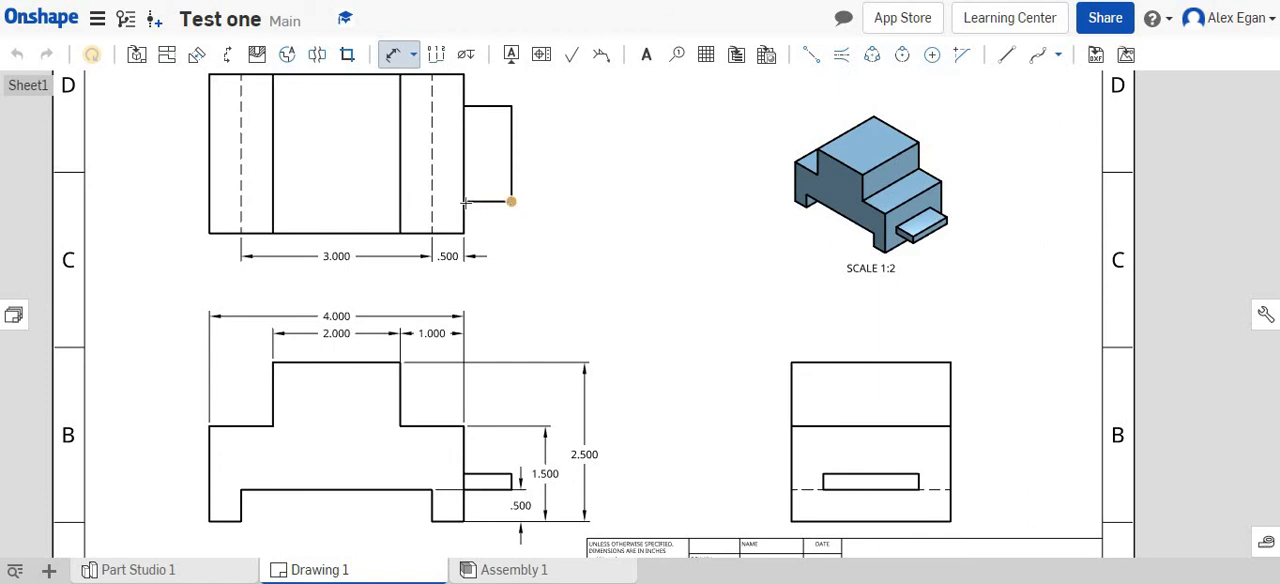
- Dimension the tab's projection in line with the row below the top view, and the body's full depth to the right of that view
{"action": "left_click", "coordinate": [464, 201]}
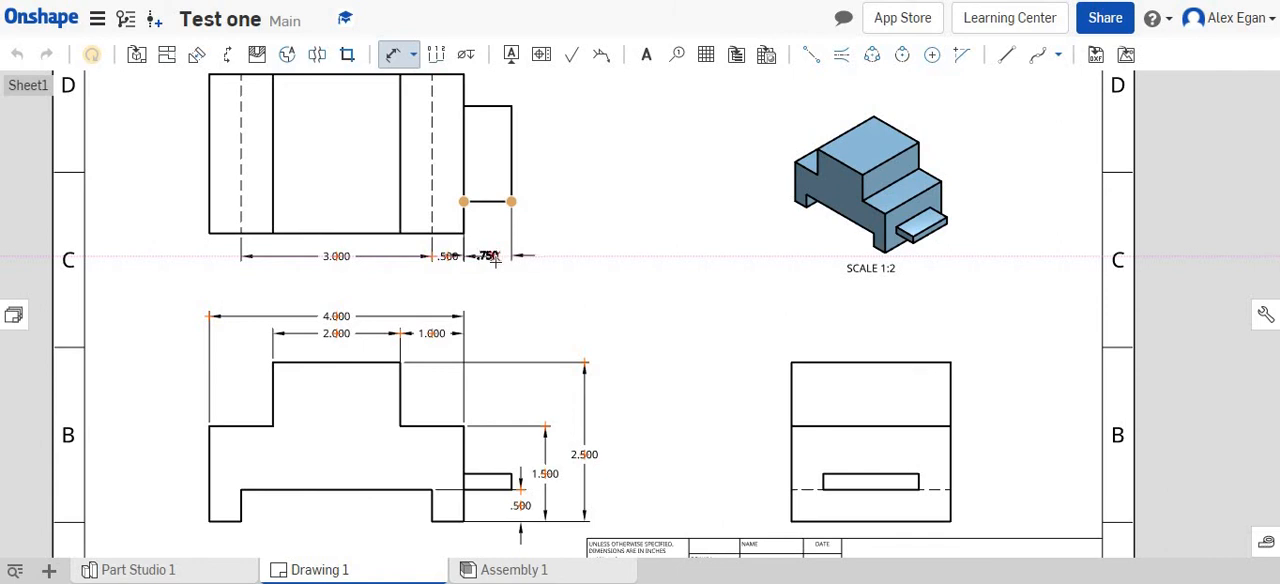
{"action": "left_click", "coordinate": [490, 258]}
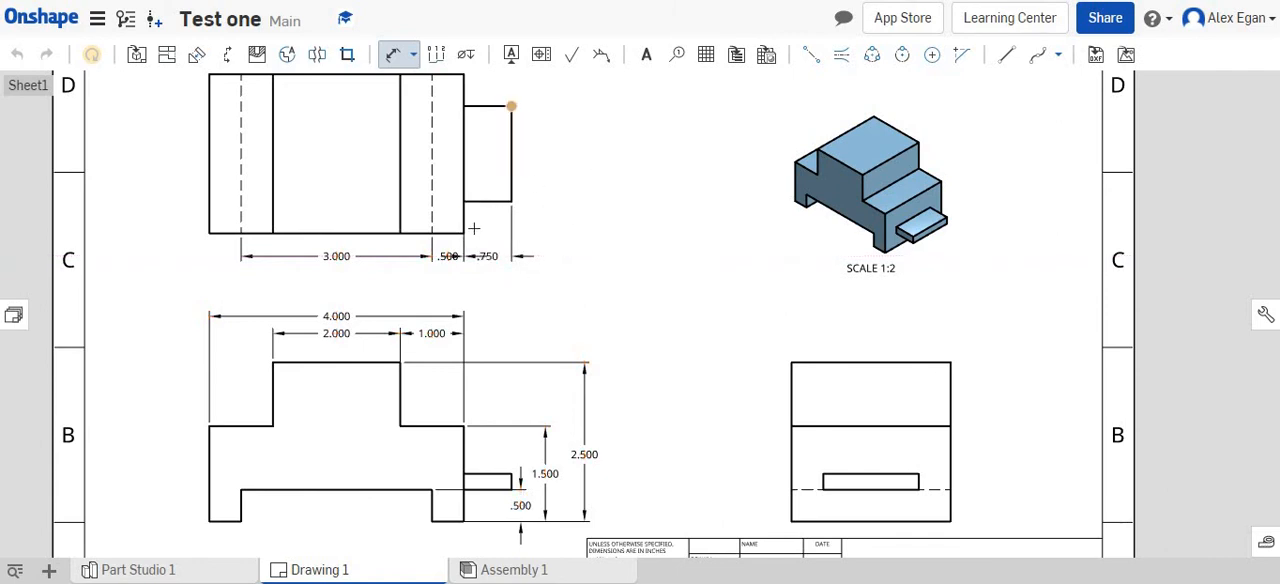
{"action": "left_click", "coordinate": [463, 76]}
{"action": "left_click", "coordinate": [463, 233]}
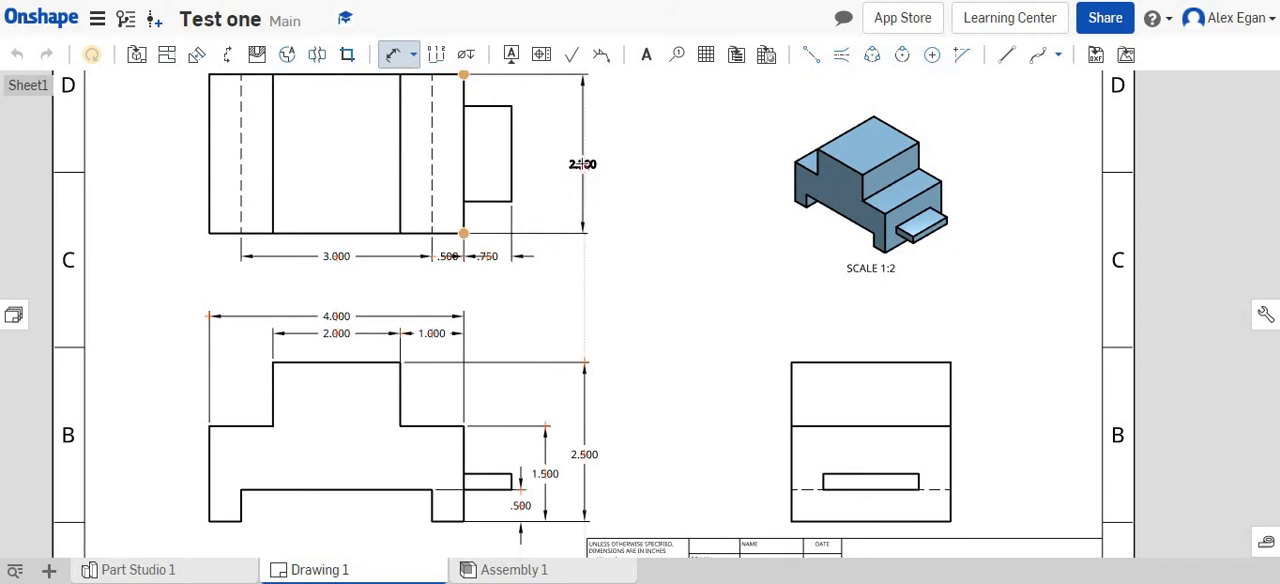
{"action": "left_click", "coordinate": [583, 155]}
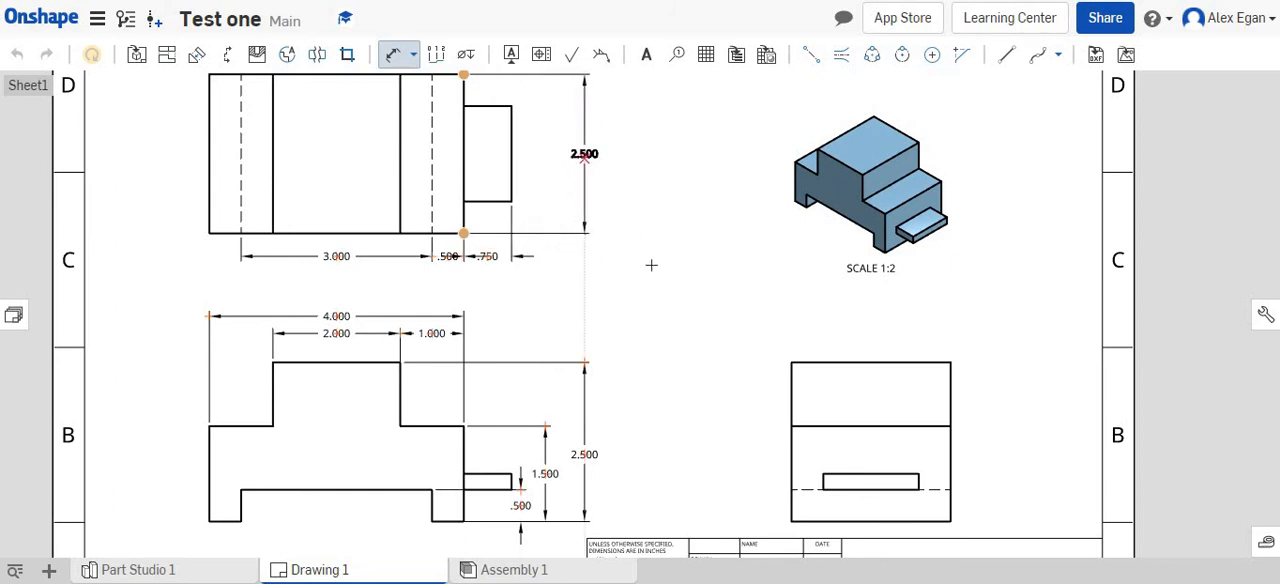
- Dimension the tab's width in the top view, placing it between the tab and the full-depth dimension
{"action": "left_click", "coordinate": [511, 106]}
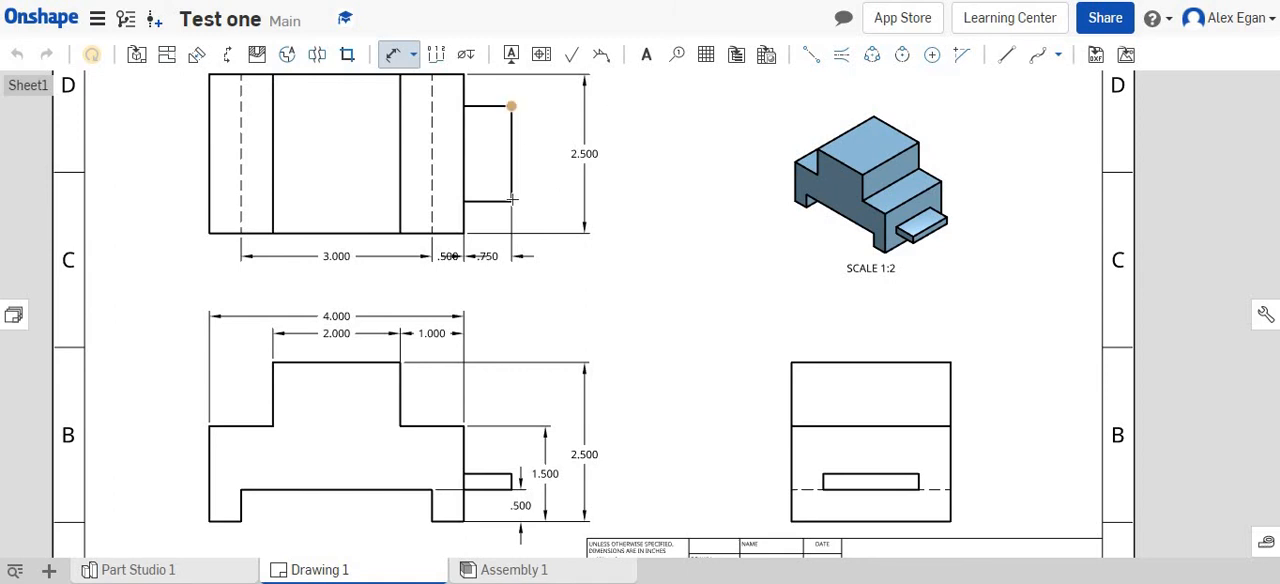
{"action": "left_click", "coordinate": [511, 202]}
{"action": "left_click", "coordinate": [545, 155]}
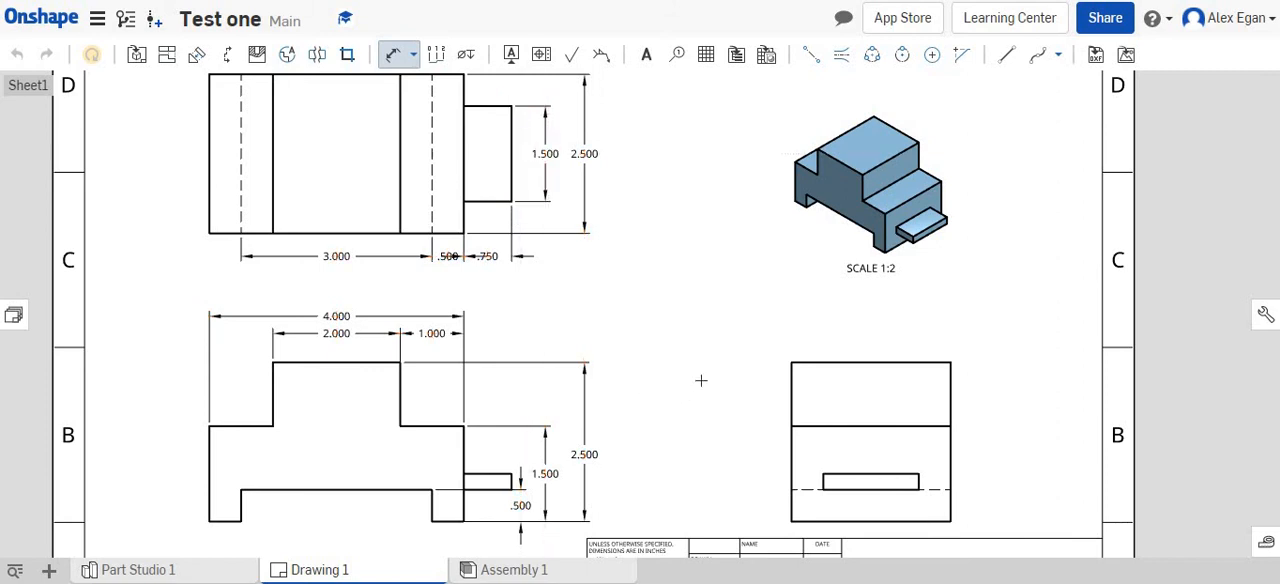
- Dimension the tab's thickness in the right view, placing it to the left of the view
{"action": "left_click", "coordinate": [464, 202]}
{"action": "left_click", "coordinate": [511, 202]}
{"action": "scroll", "coordinate": [824, 487], "scroll_direction": "up", "scroll_amount": 2}
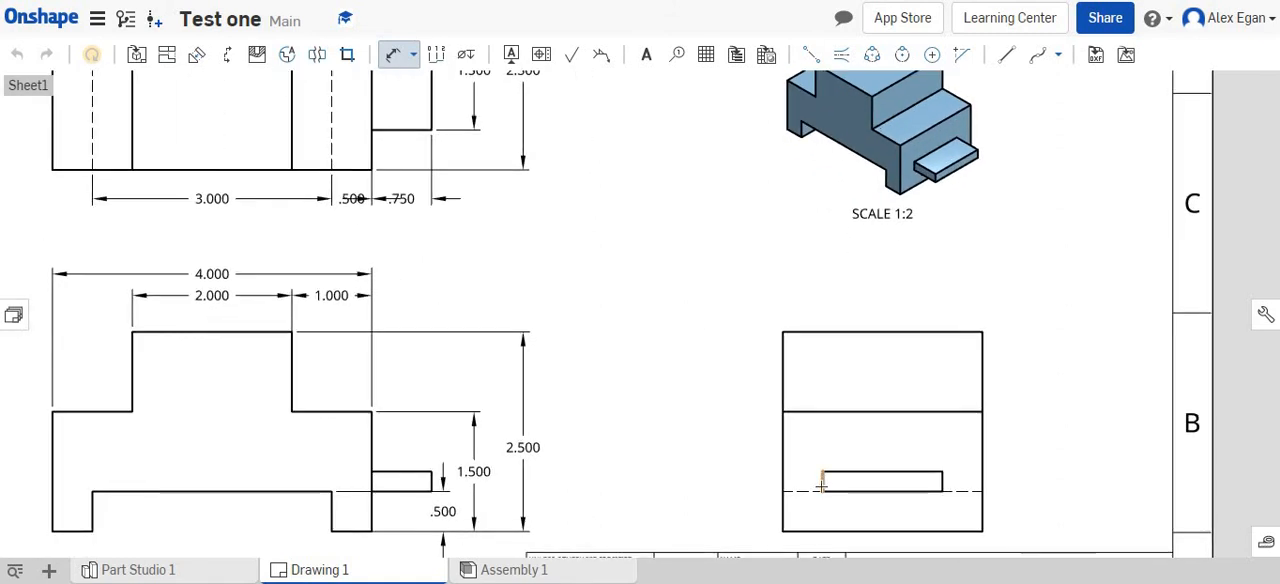
{"action": "left_click", "coordinate": [823, 483]}
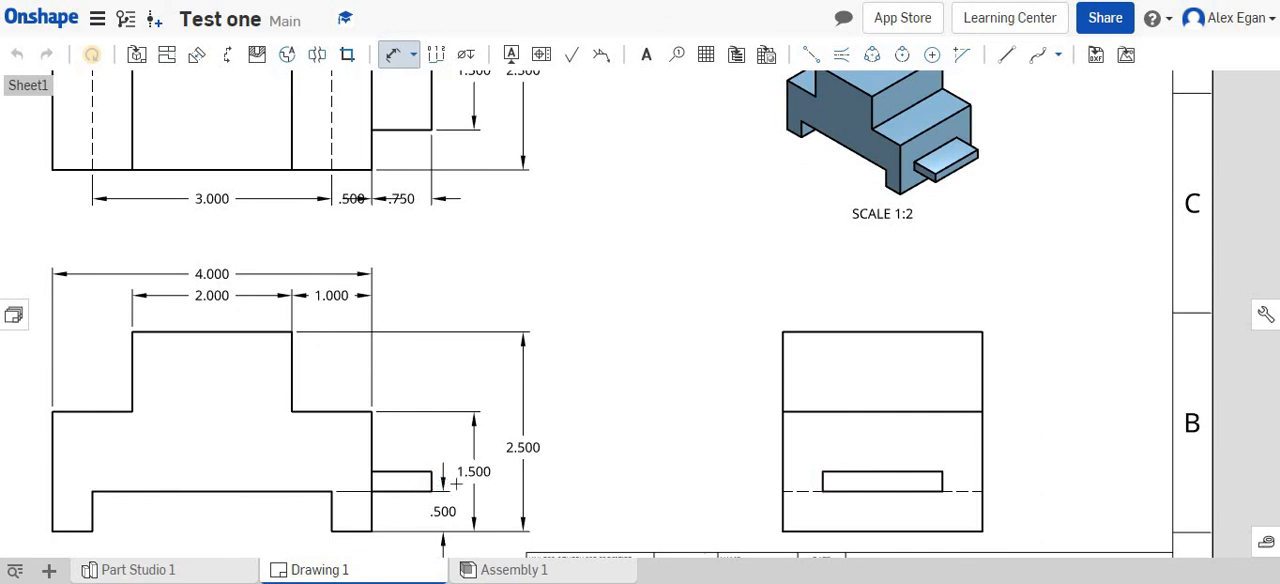
{"action": "left_click", "coordinate": [821, 490]}
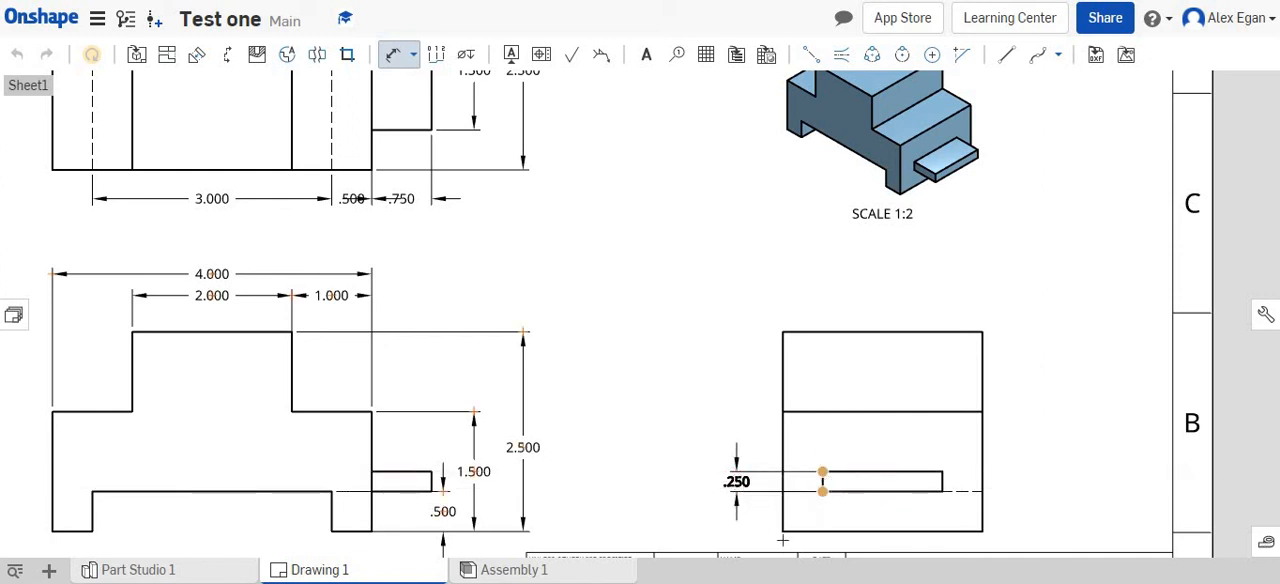
{"action": "left_click", "coordinate": [736, 481]}
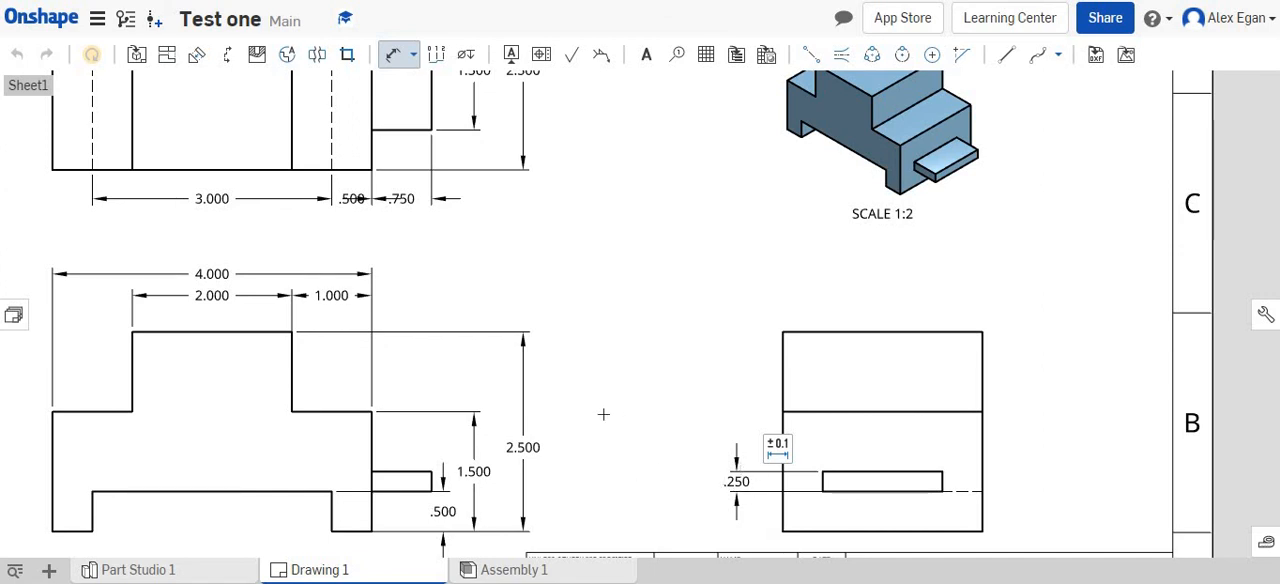
- Delete the overall height and step height dimensions beside the front view
{"action": "left_click", "coordinate": [397, 66]}
{"action": "key", "text": "Escape"}
{"action": "left_click", "coordinate": [522, 448]}
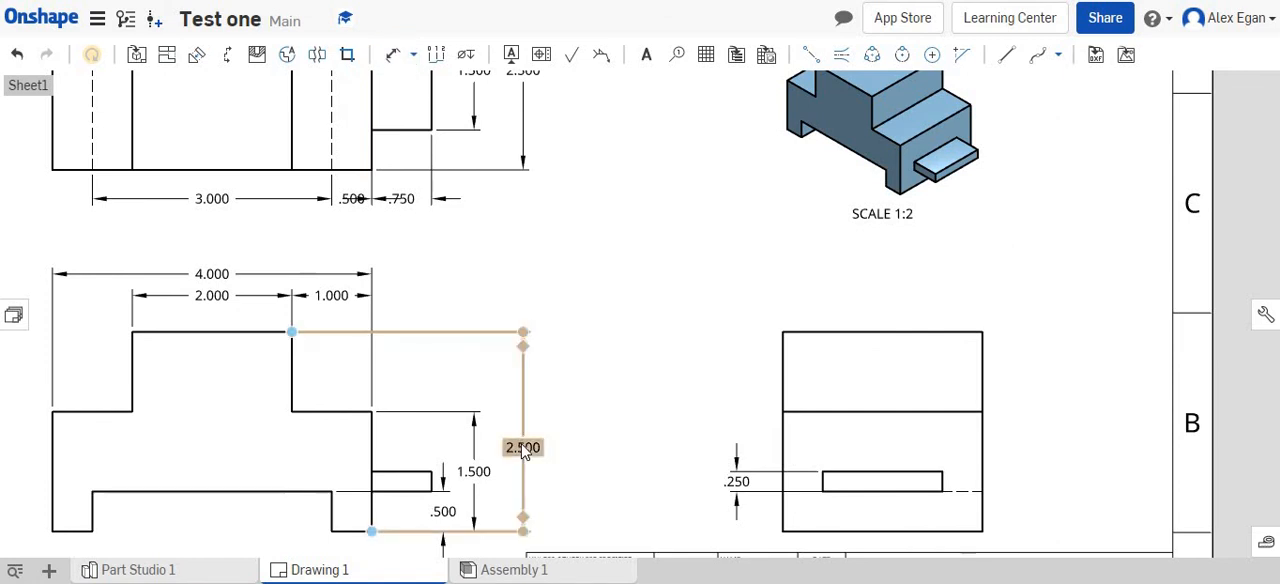
{"action": "left_click", "coordinate": [522, 448]}
{"action": "key", "text": "Delete"}
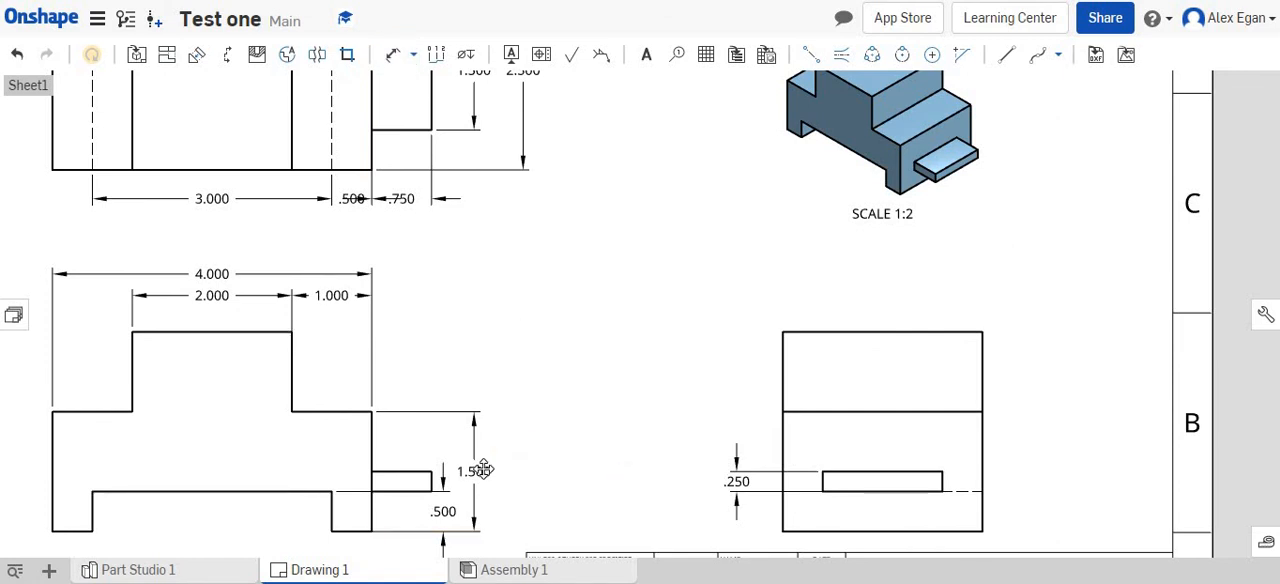
{"action": "left_click", "coordinate": [484, 472]}
{"action": "key", "text": "Delete"}
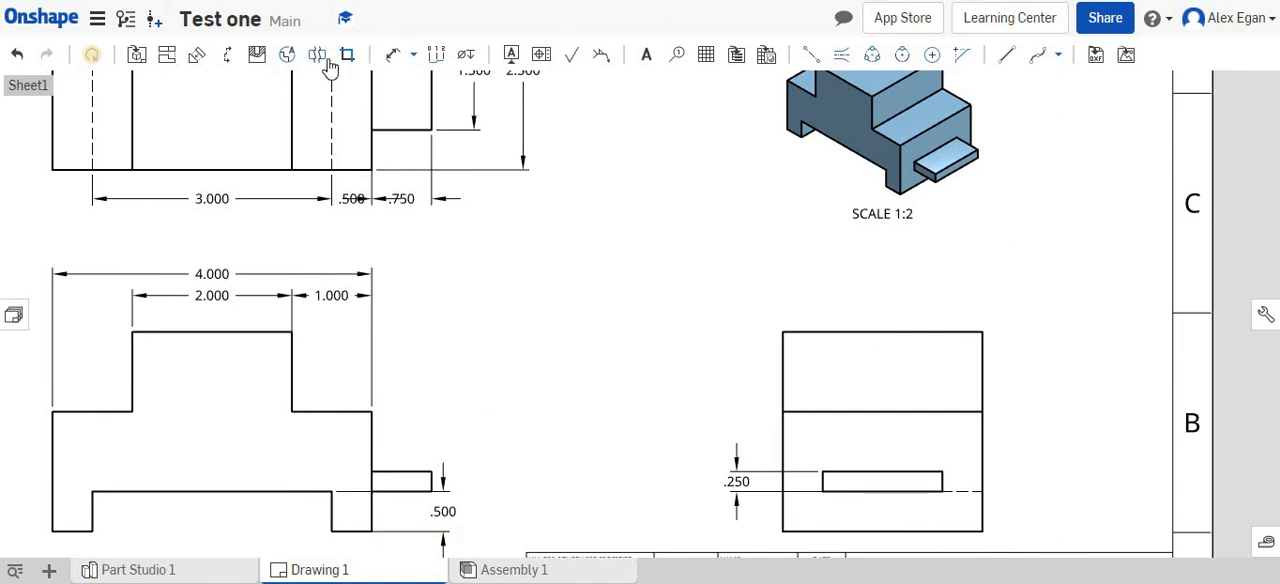
- Dimension the step height and the overall height in the right view, placing both to the left of the tab thickness dimension
{"action": "left_click", "coordinate": [397, 61]}
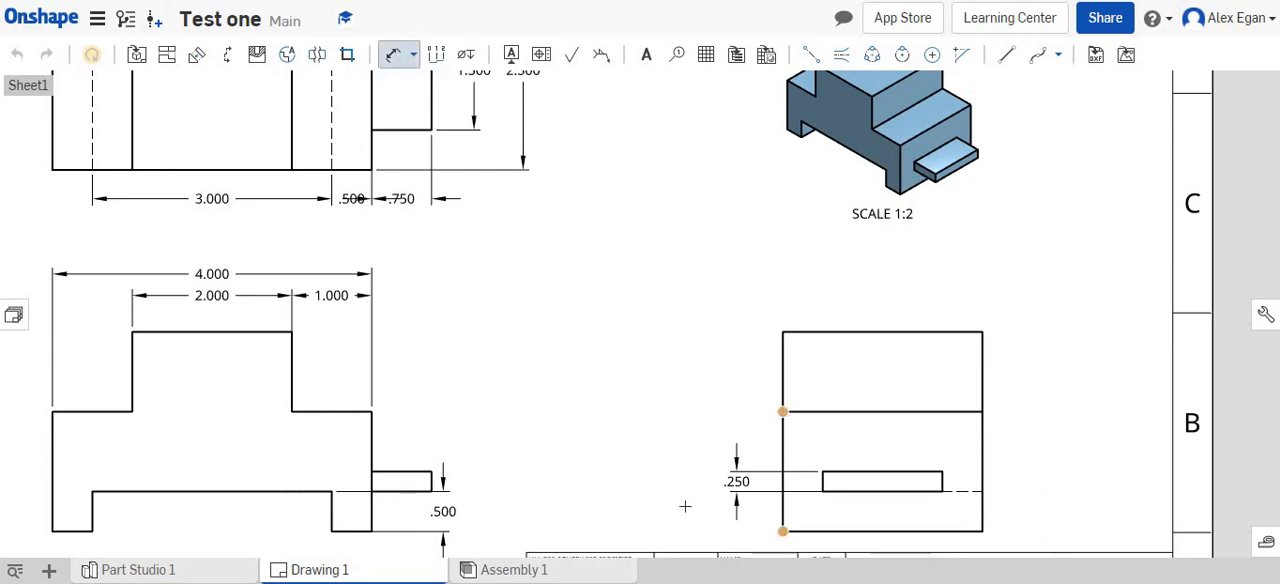
{"action": "left_click", "coordinate": [700, 482]}
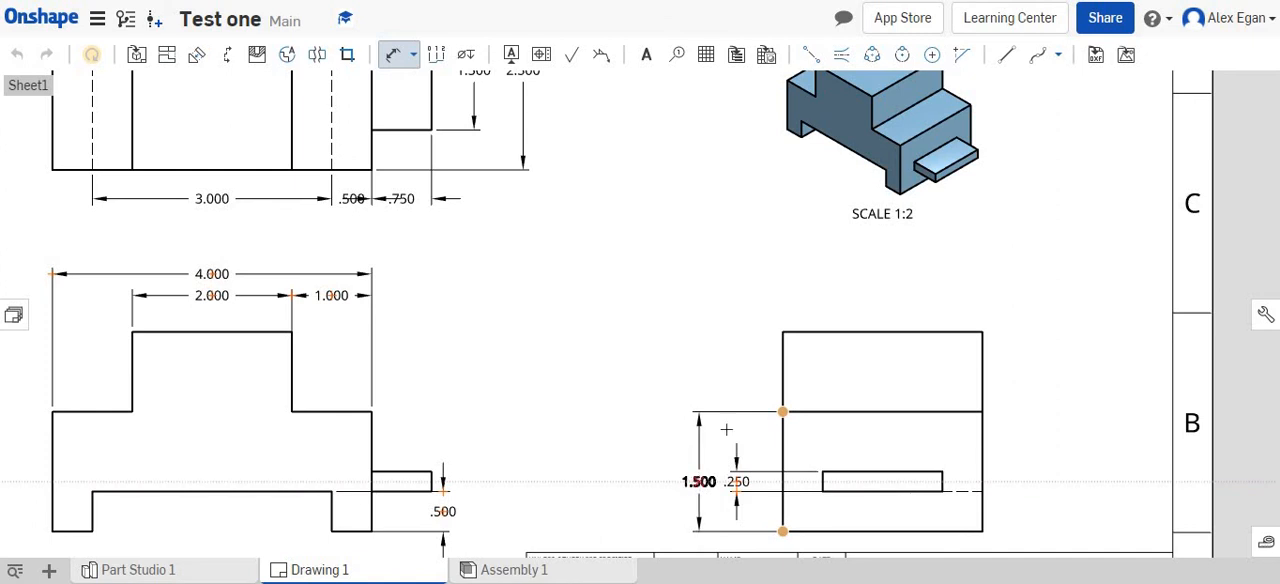
{"action": "left_click", "coordinate": [782, 332]}
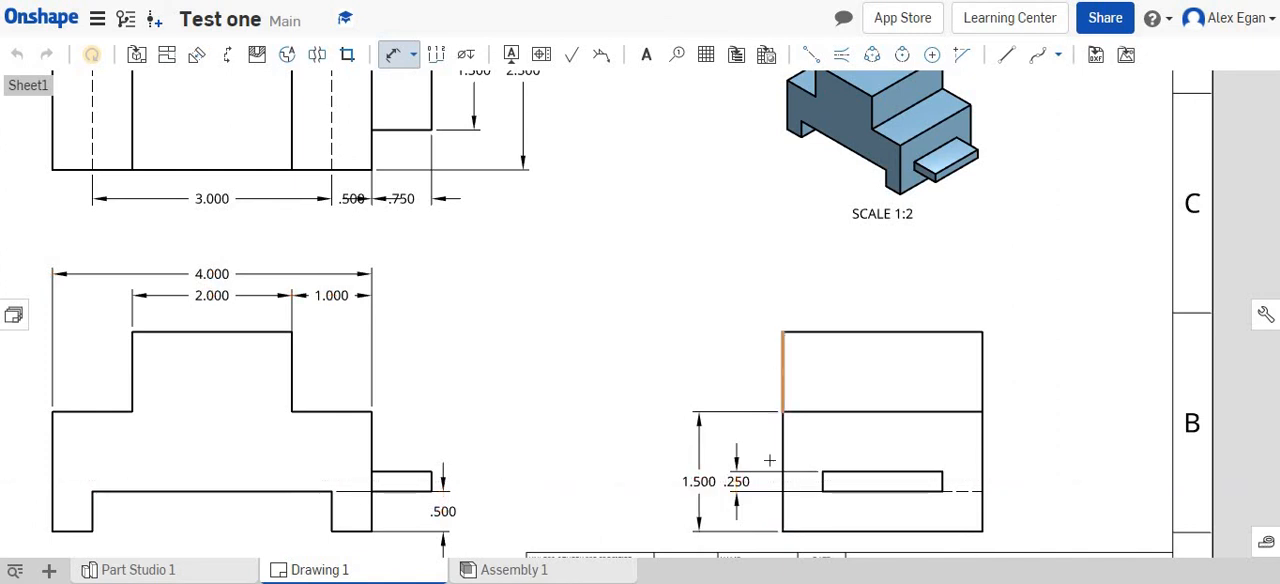
{"action": "left_click", "coordinate": [782, 531]}
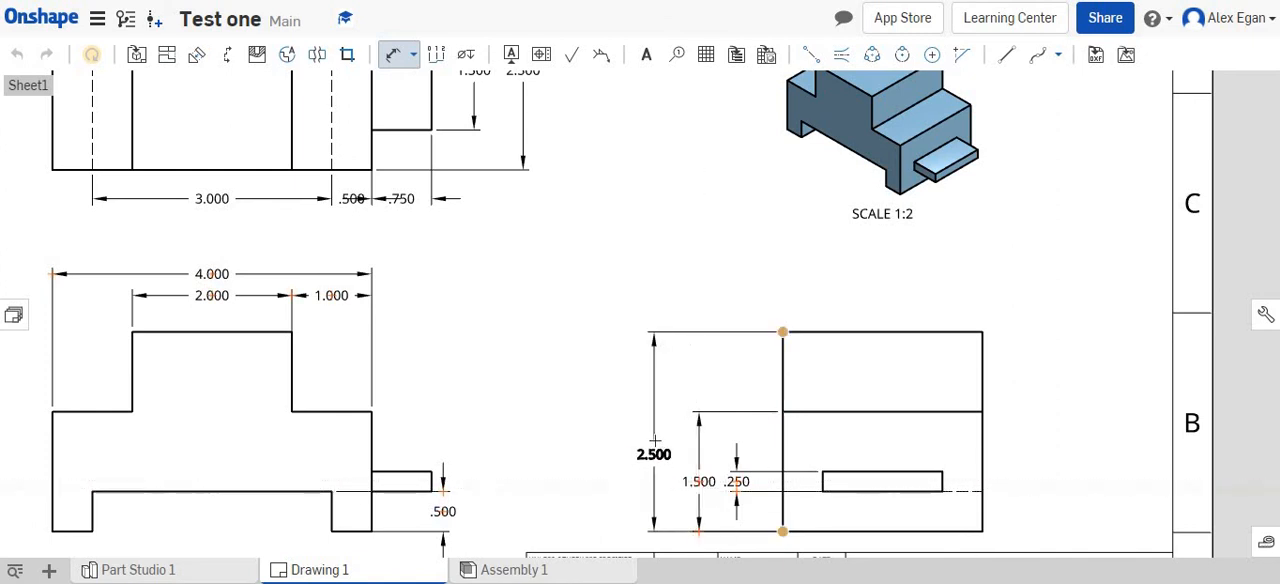
{"action": "left_click", "coordinate": [654, 430]}
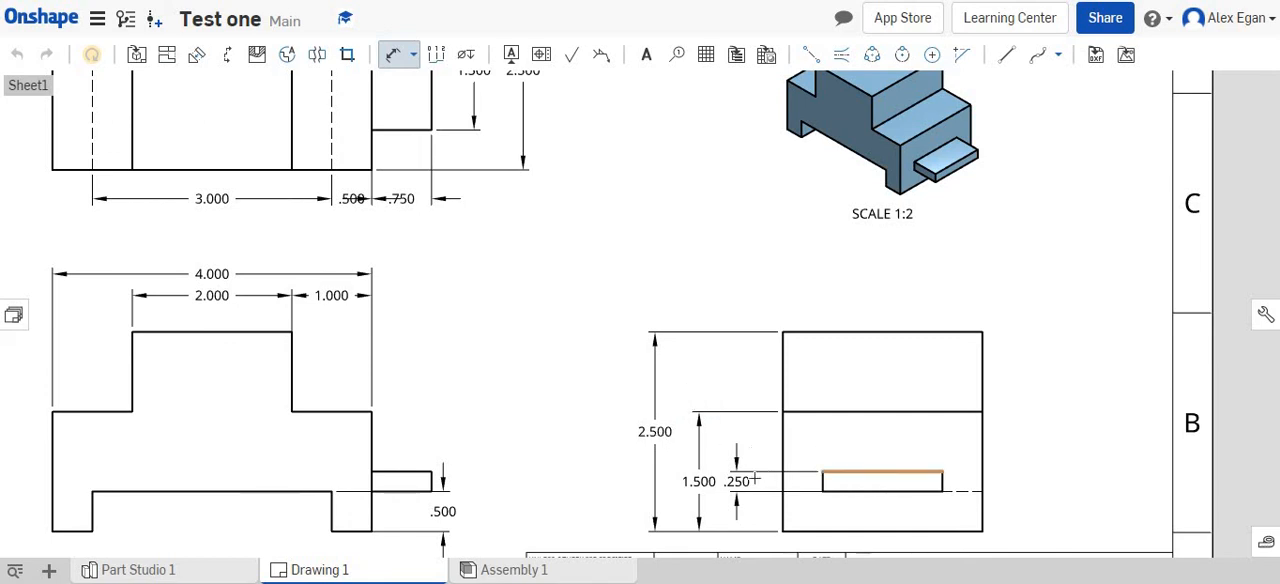
- Dimension the vertical distance from the ledge to the tab's upper edge in the right view, in line above the tab thickness dimension
{"action": "left_click", "coordinate": [824, 483]}
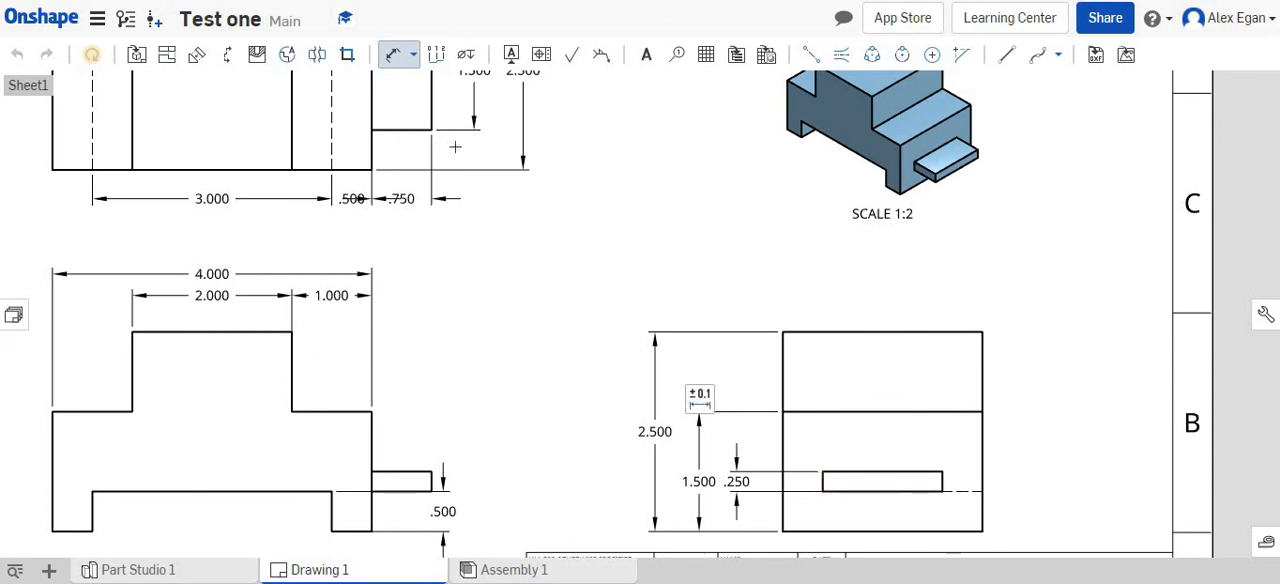
{"action": "left_click", "coordinate": [904, 412]}
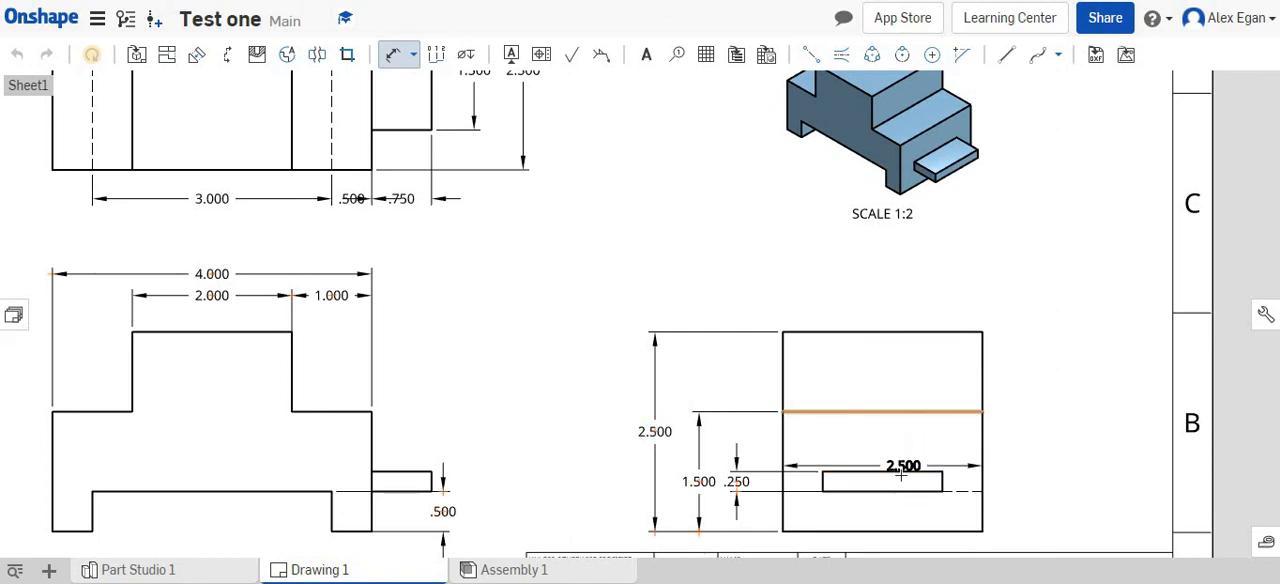
{"action": "left_click", "coordinate": [895, 471]}
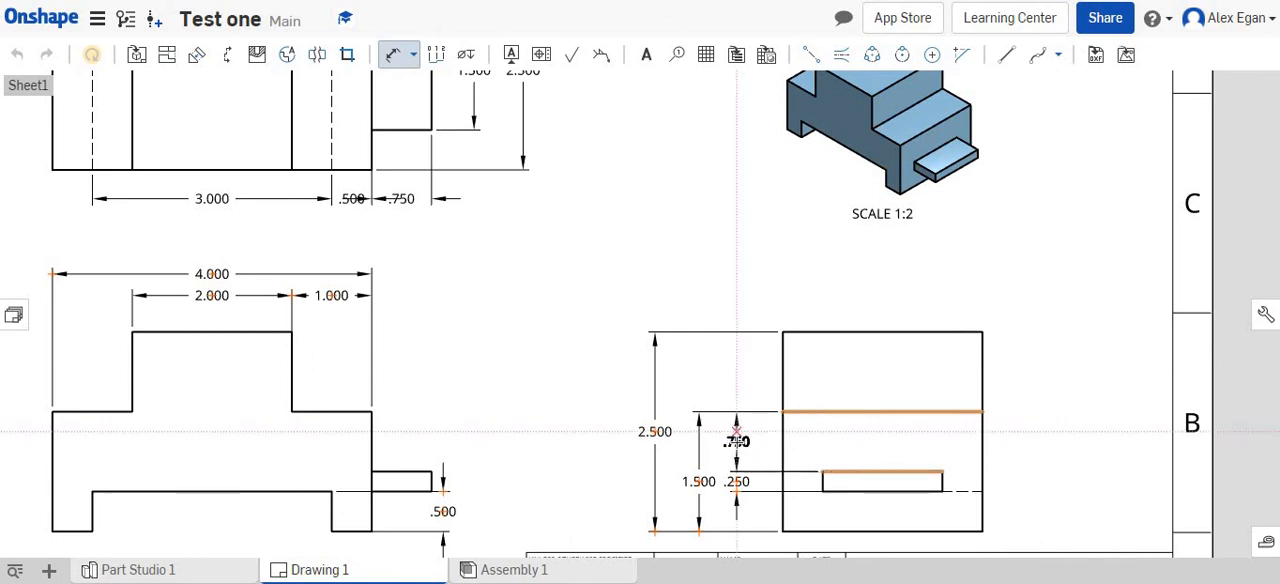
{"action": "left_click", "coordinate": [736, 440]}
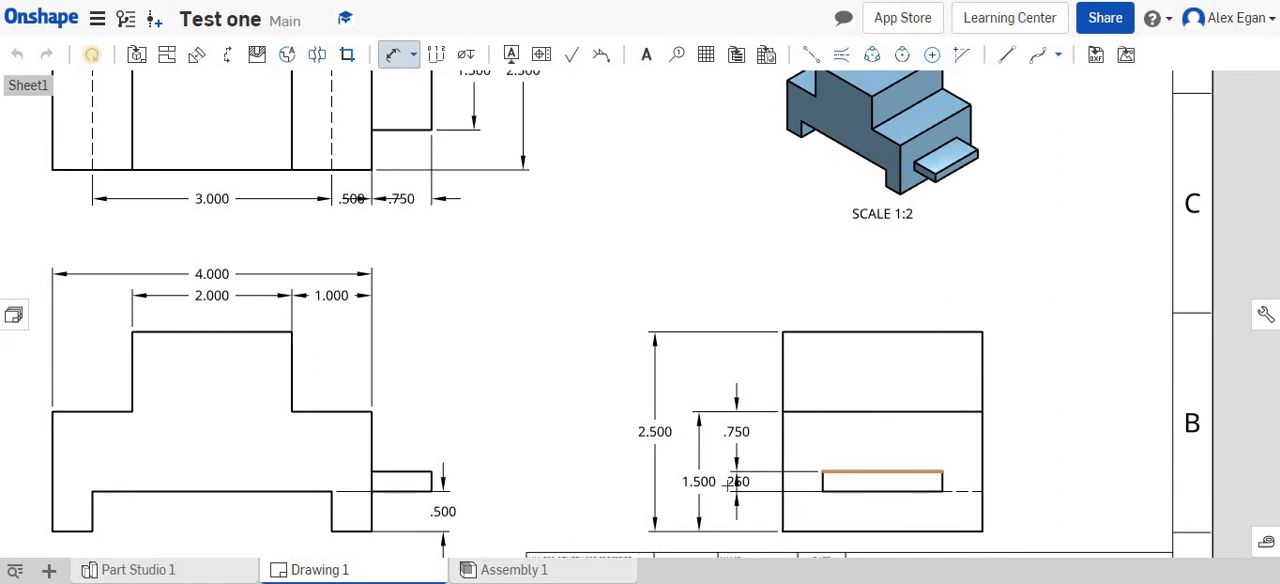
- Dimension the tab's horizontal offset from the body's left edge in the right view, placing it above the view
{"action": "left_click", "coordinate": [889, 531]}
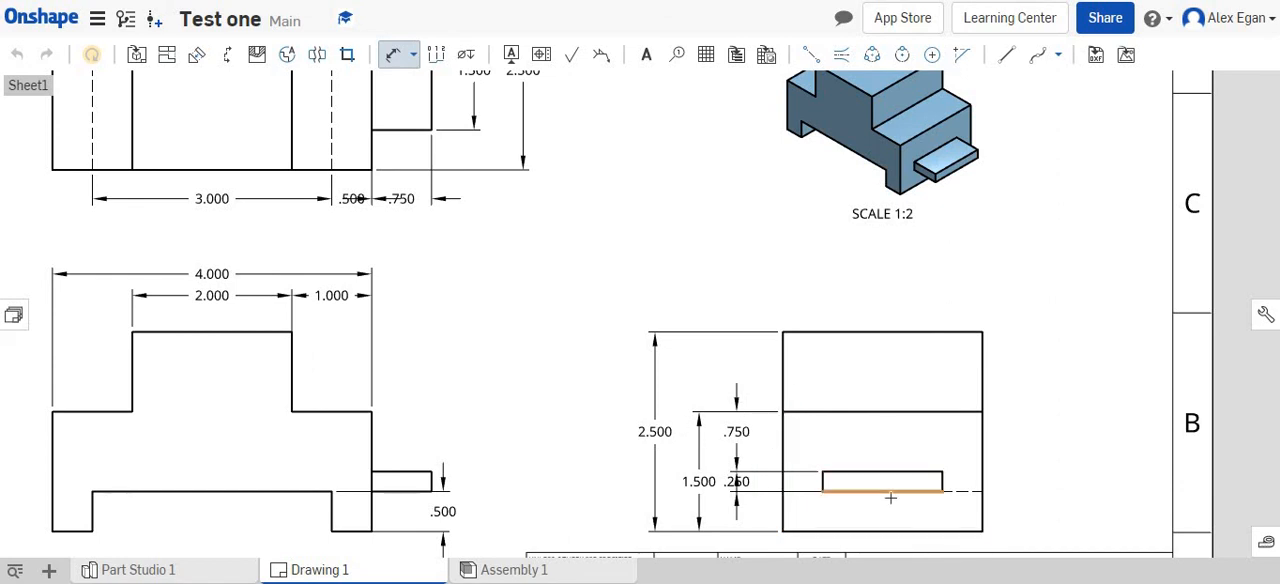
{"action": "left_click", "coordinate": [822, 483]}
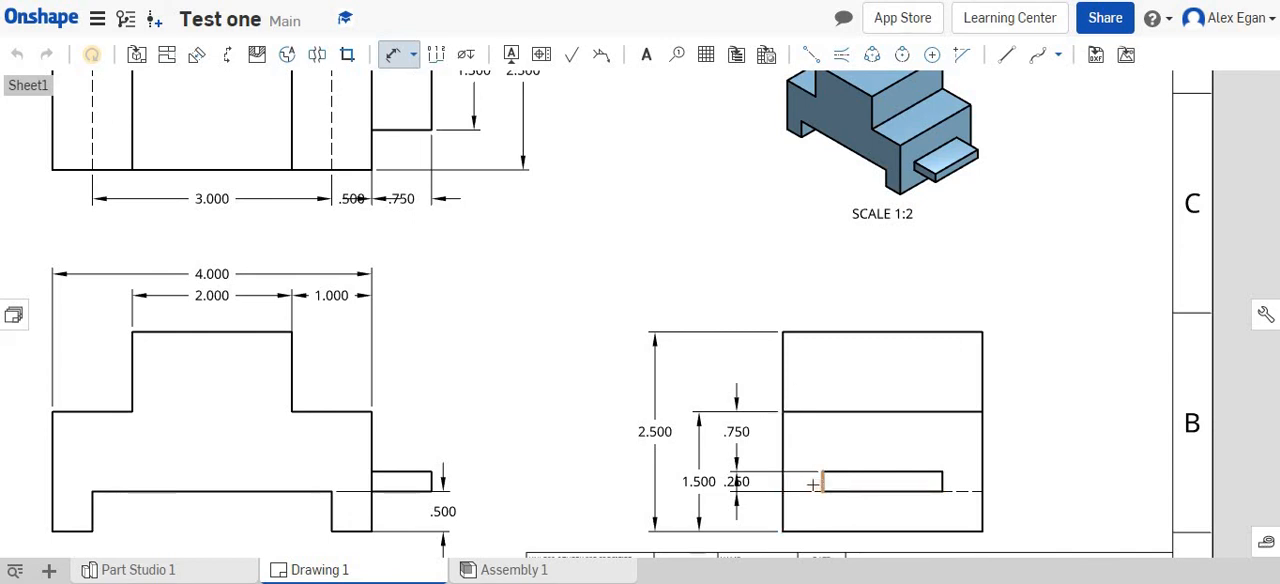
{"action": "left_click", "coordinate": [782, 486]}
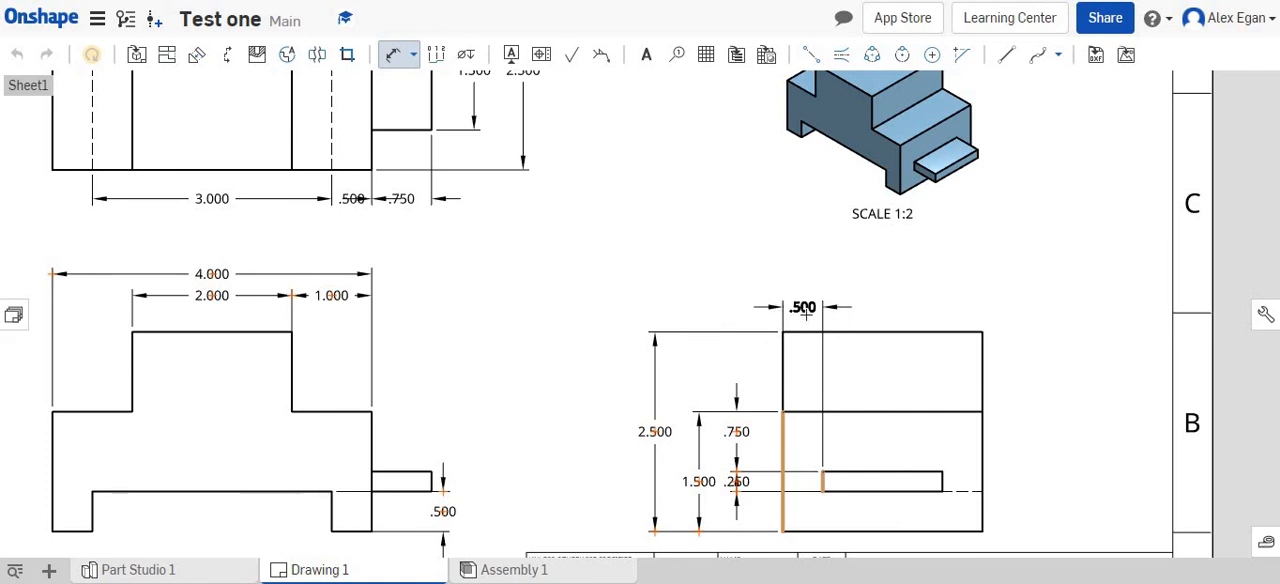
{"action": "left_click", "coordinate": [803, 305]}
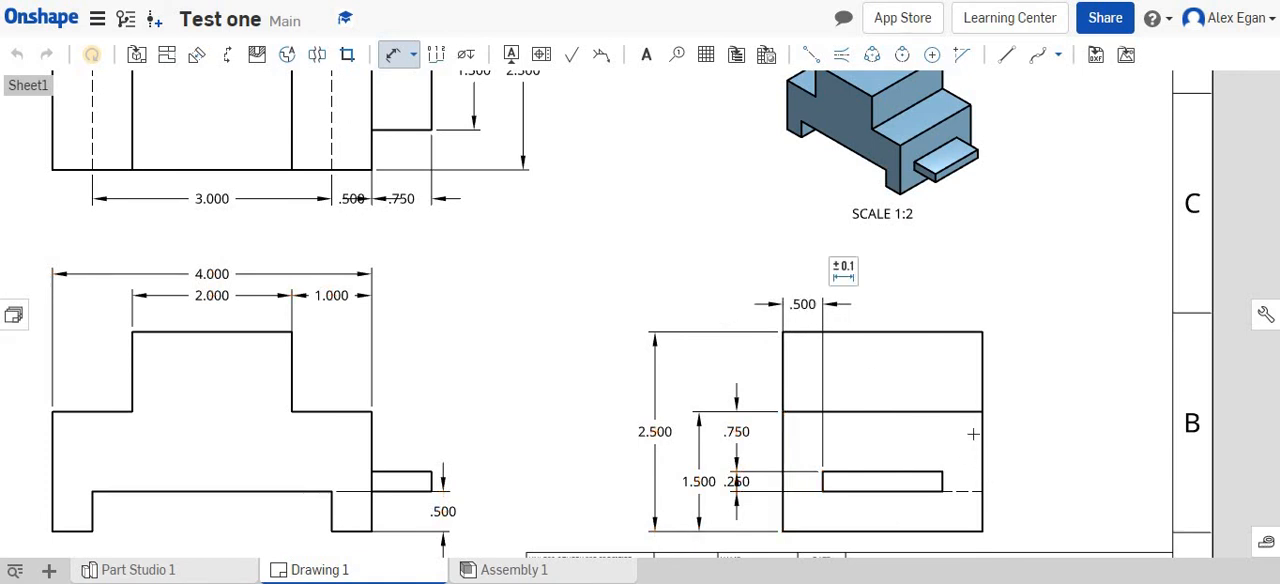
- Delete the overall height and step height dimensions beside the right view
{"action": "scroll", "coordinate": [817, 505], "scroll_direction": "down", "scroll_amount": 1}
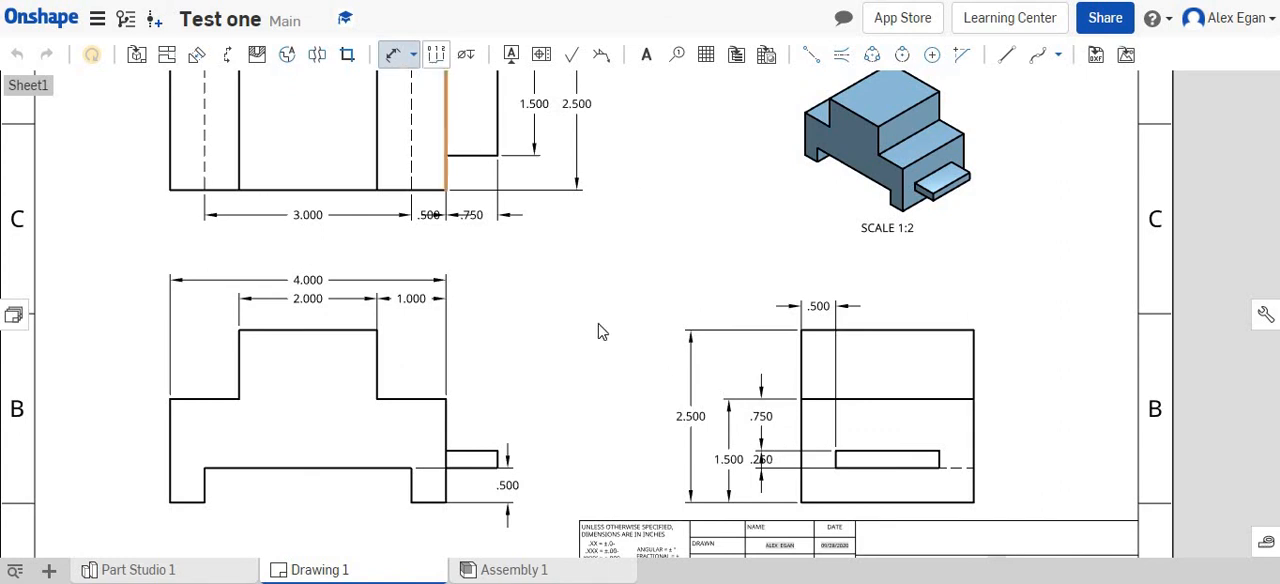
{"action": "key", "text": "Escape"}
{"action": "left_click", "coordinate": [689, 420]}
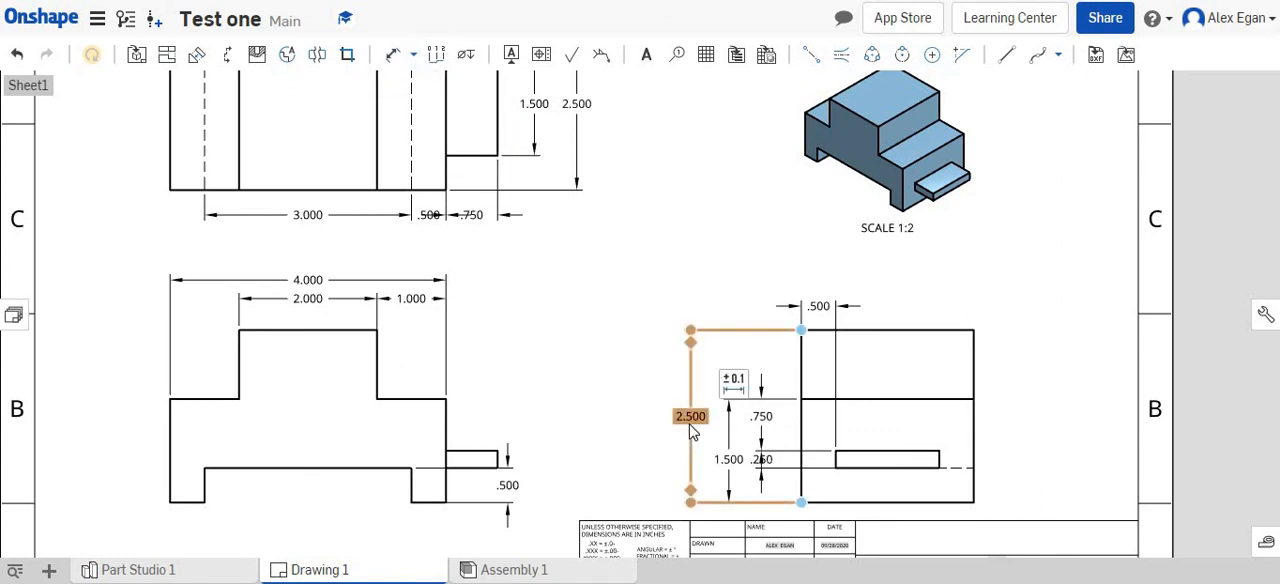
{"action": "key", "text": "Delete"}
{"action": "left_click", "coordinate": [727, 460]}
{"action": "key", "text": "Delete"}
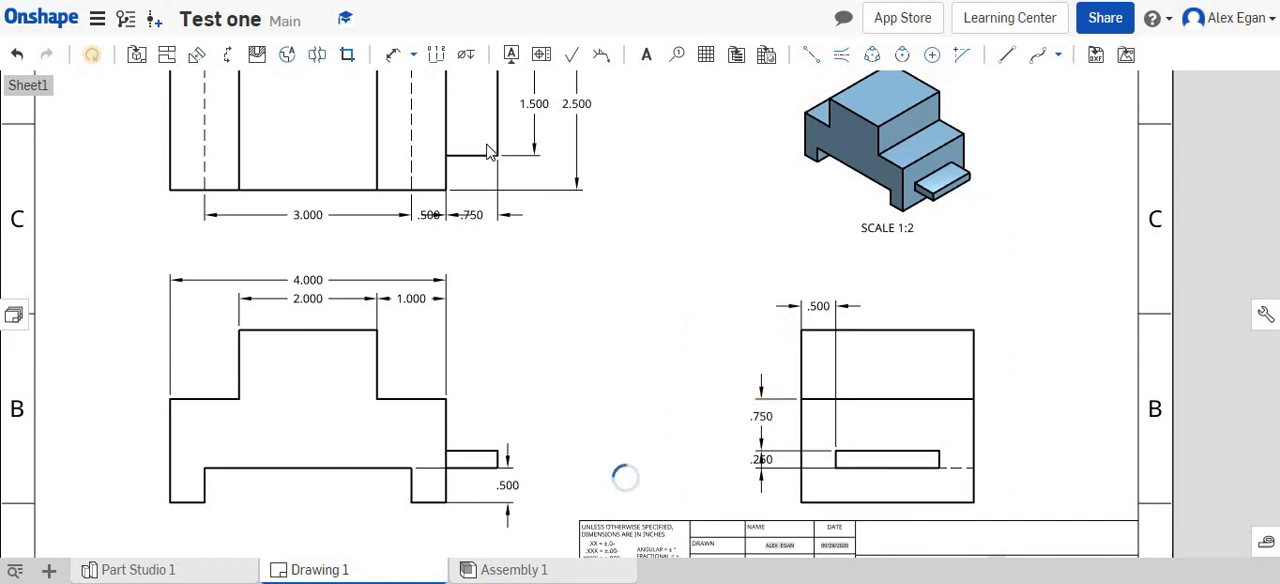
- Dimension the step height and overall height in the front view, placing them to its right, outside the leg height dimension
{"action": "left_click", "coordinate": [392, 54]}
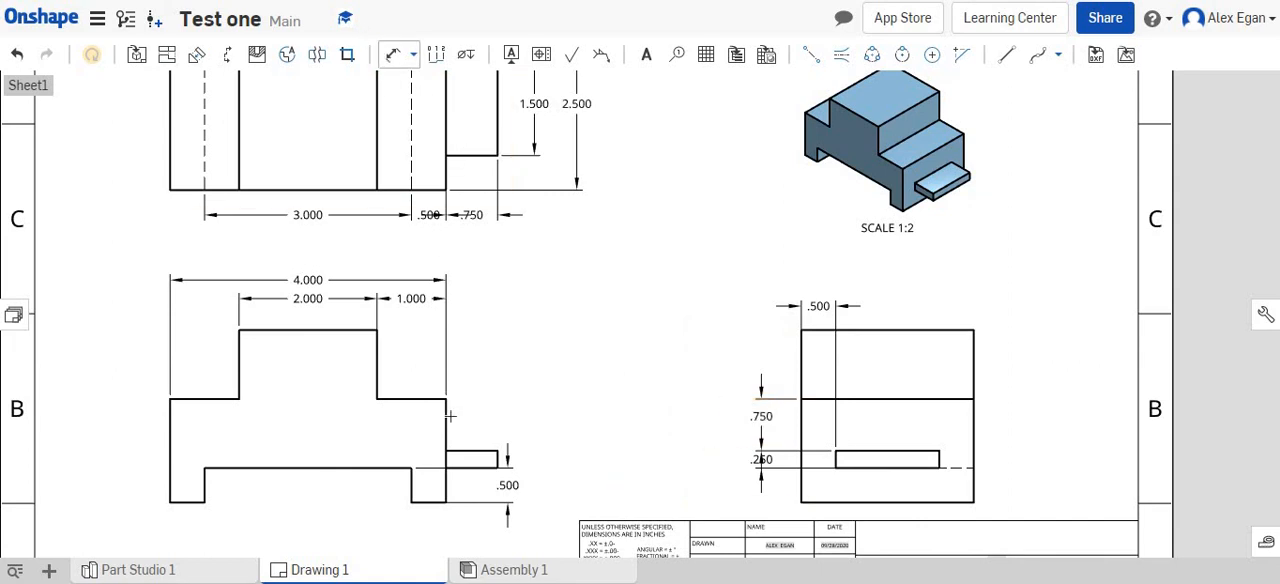
{"action": "left_click", "coordinate": [446, 502]}
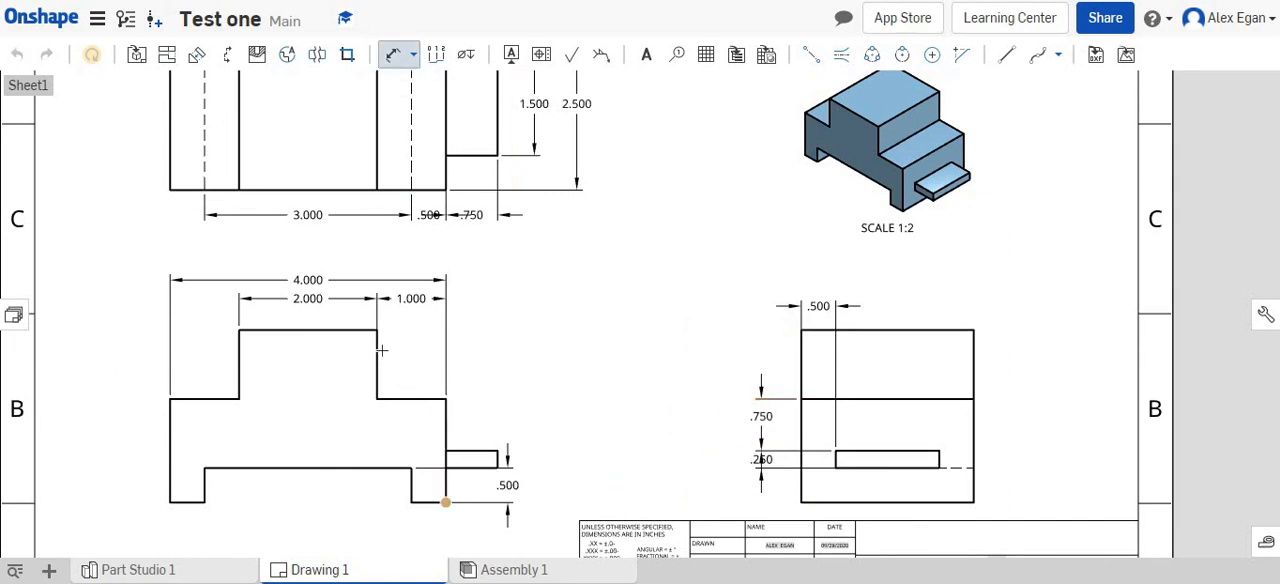
{"action": "left_click", "coordinate": [446, 400]}
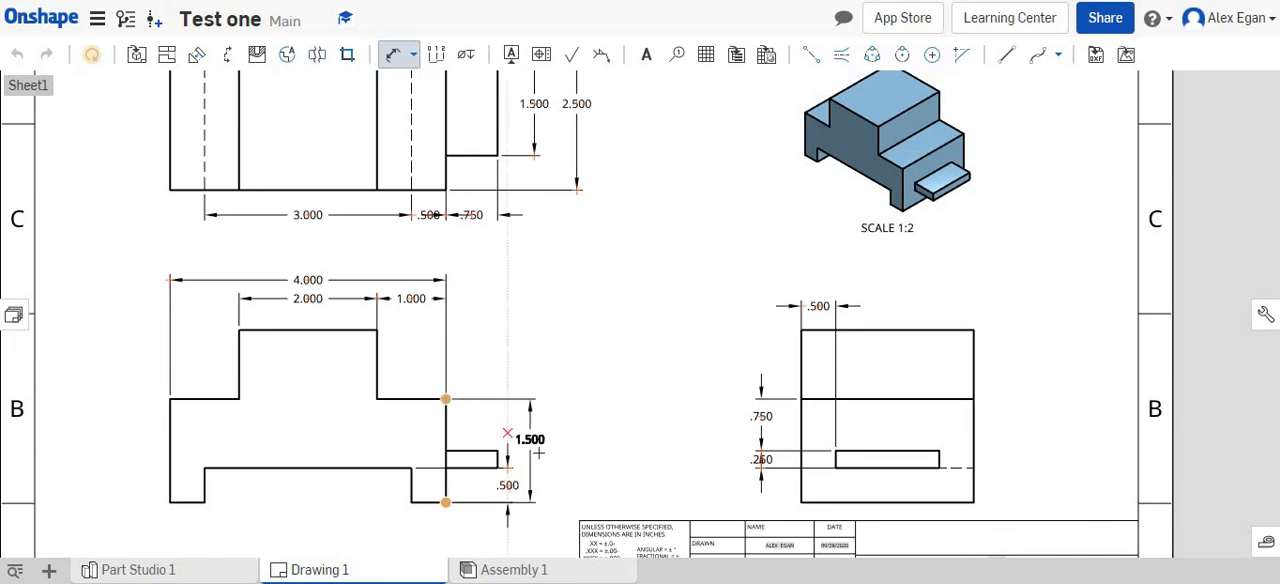
{"action": "left_click", "coordinate": [532, 446]}
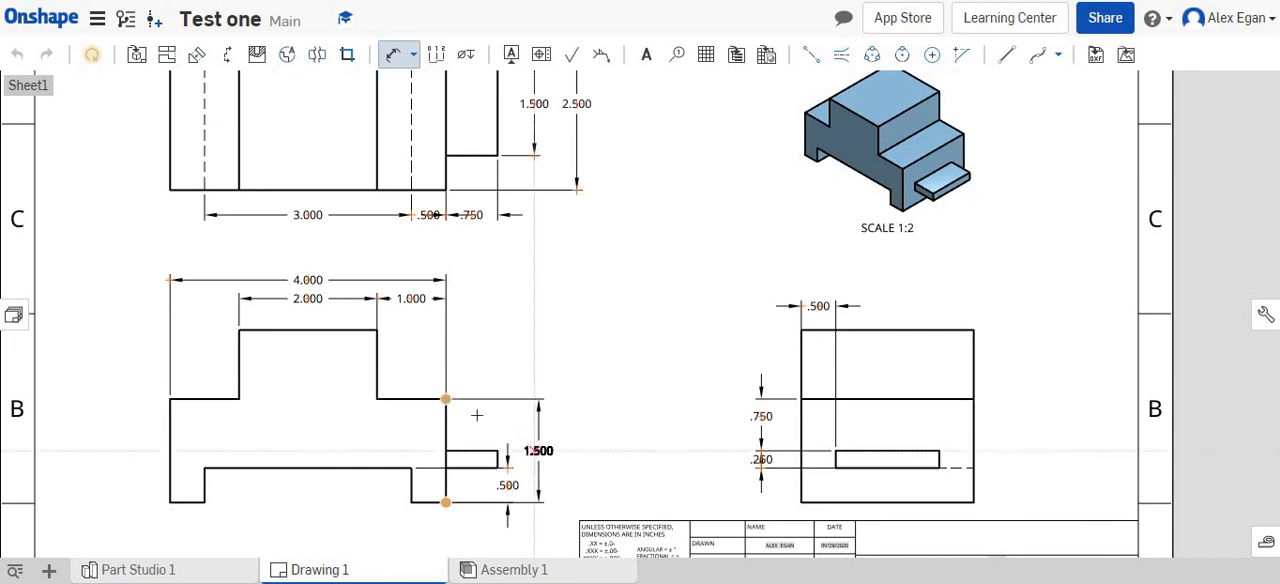
{"action": "left_click", "coordinate": [376, 331]}
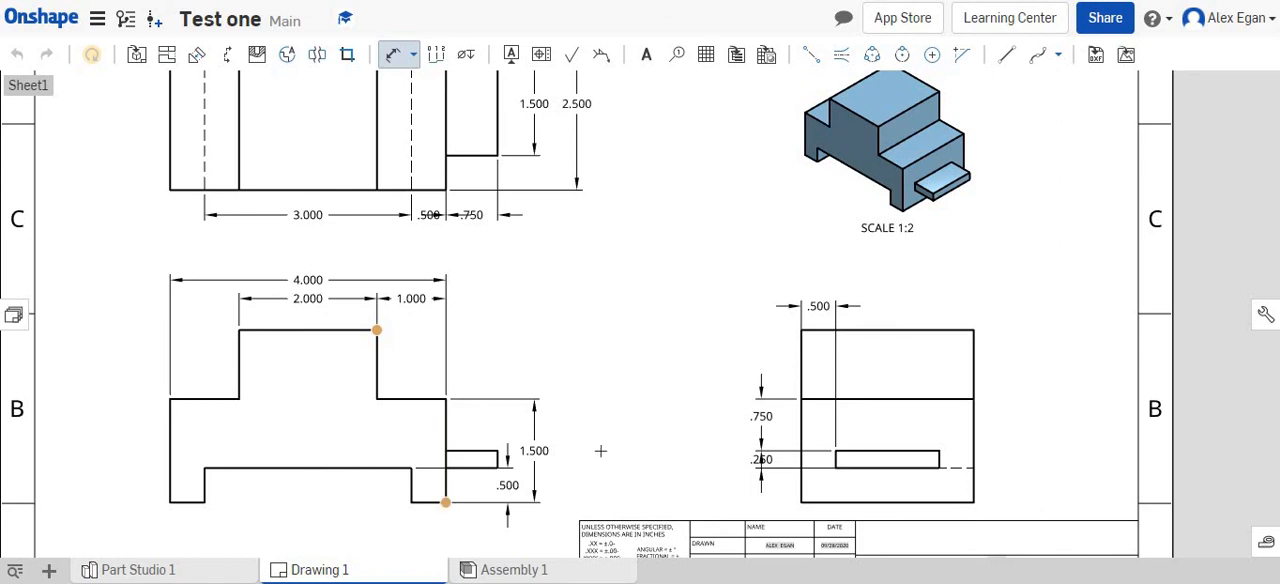
{"action": "left_click", "coordinate": [573, 430]}
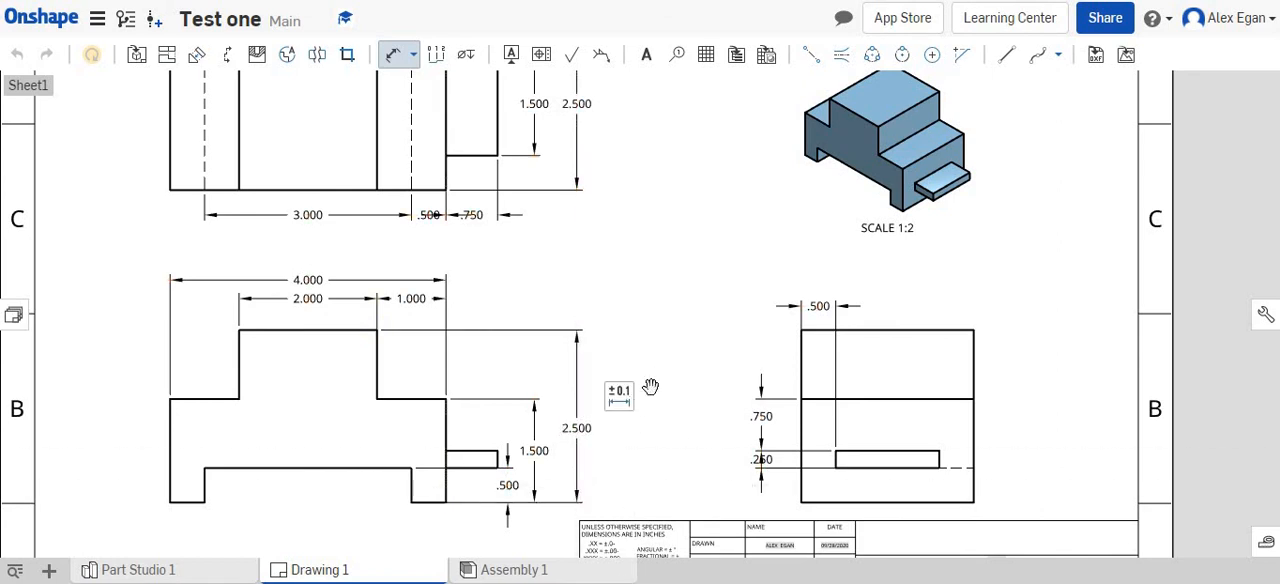
{"action": "scroll", "coordinate": [687, 300], "scroll_direction": "down", "scroll_amount": 3}
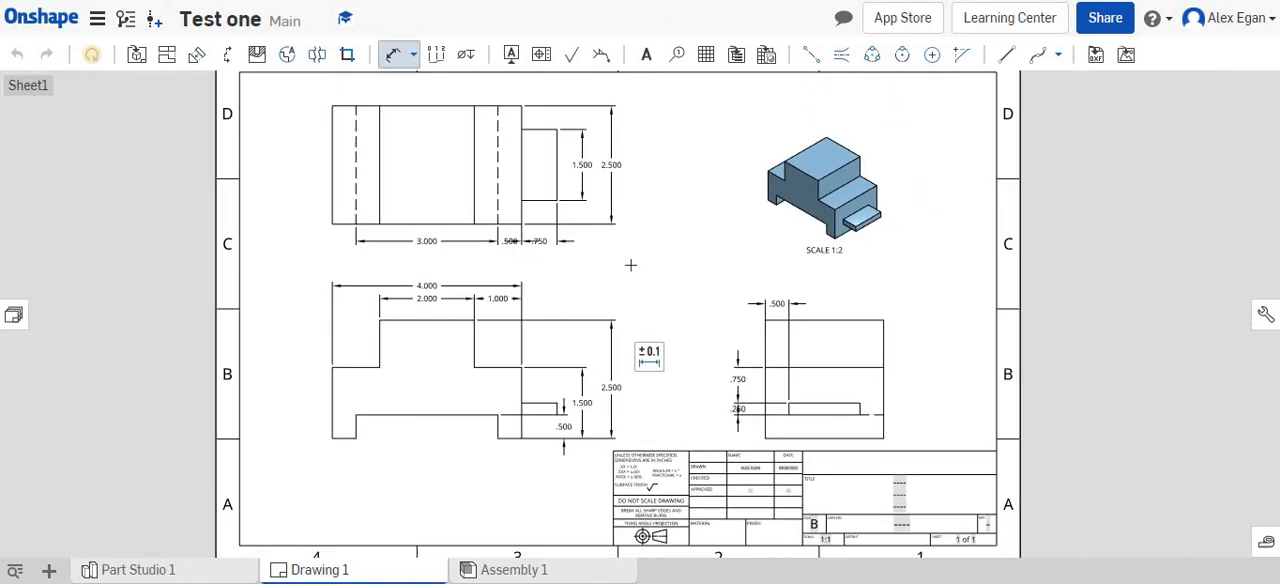
{"action": "scroll", "coordinate": [682, 240], "scroll_direction": "up", "scroll_amount": 2}
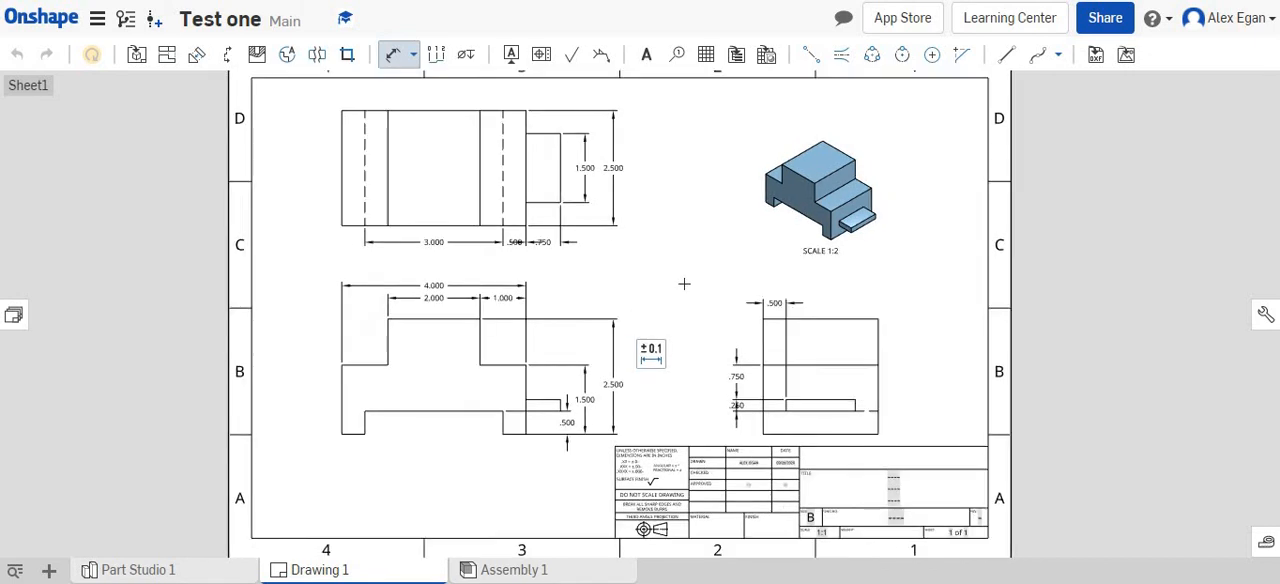
{"action": "scroll", "coordinate": [666, 238], "scroll_direction": "down", "scroll_amount": 1}
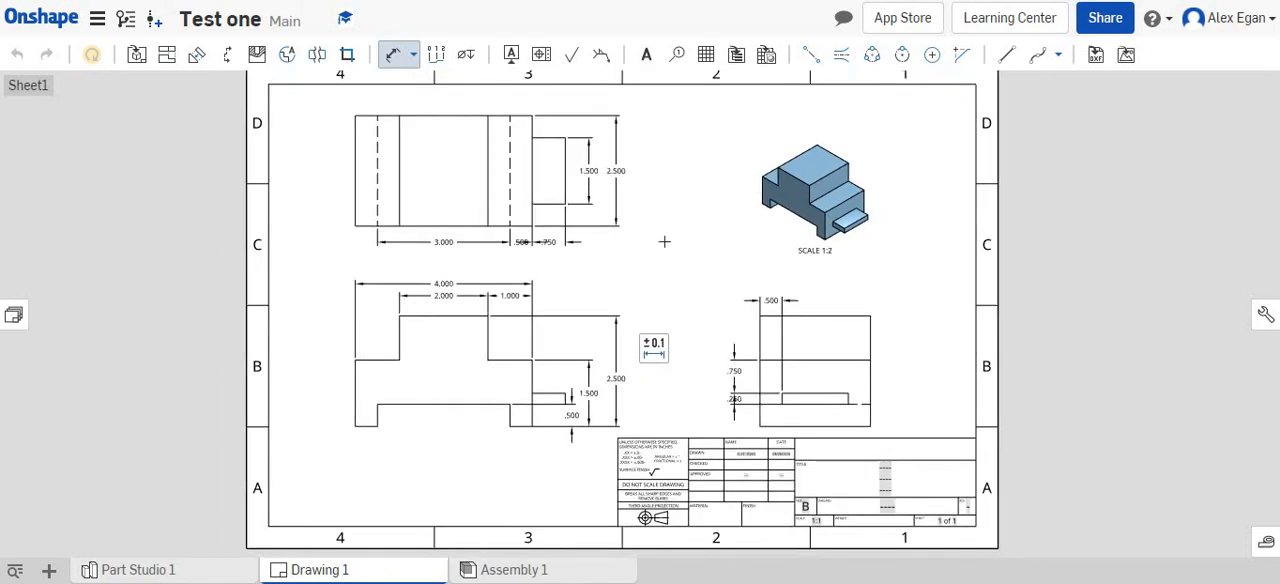